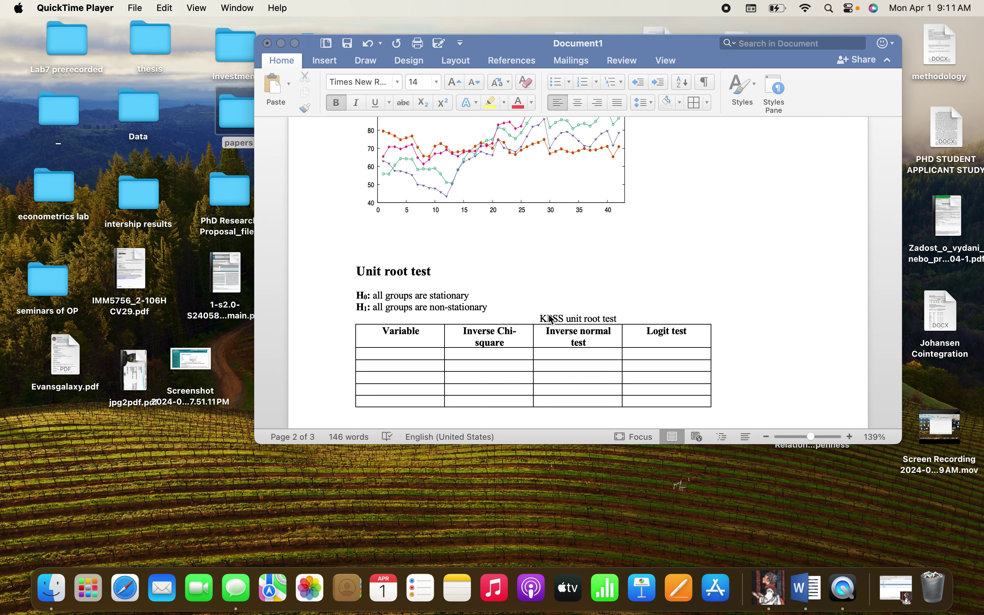
- Review the empty KPSS, Levin-Lin-Chu and ADF unit root test tables and their hypotheses in the document
scroll(551, 319, down, 2)
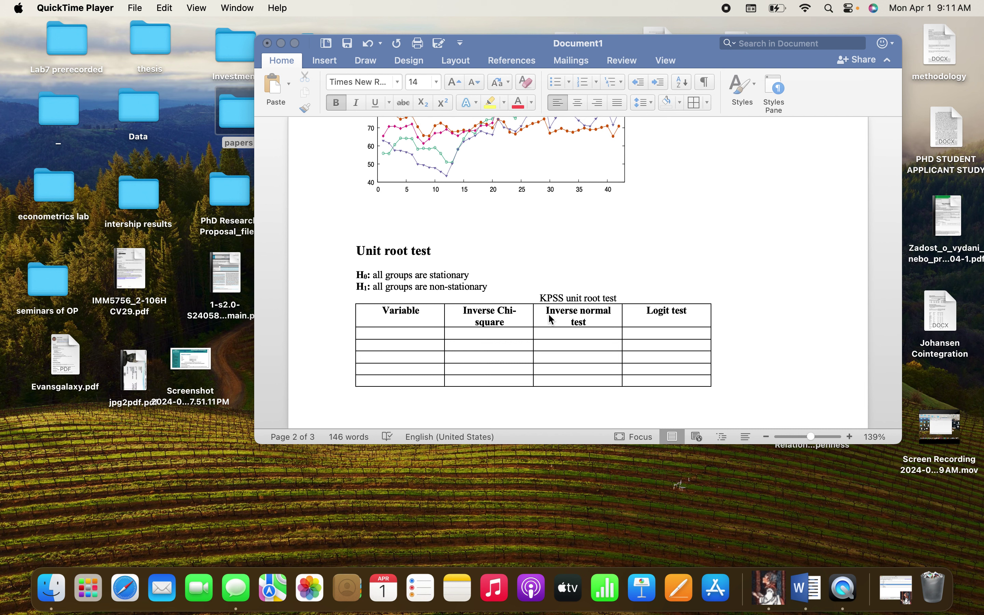
scroll(551, 319, down, 5)
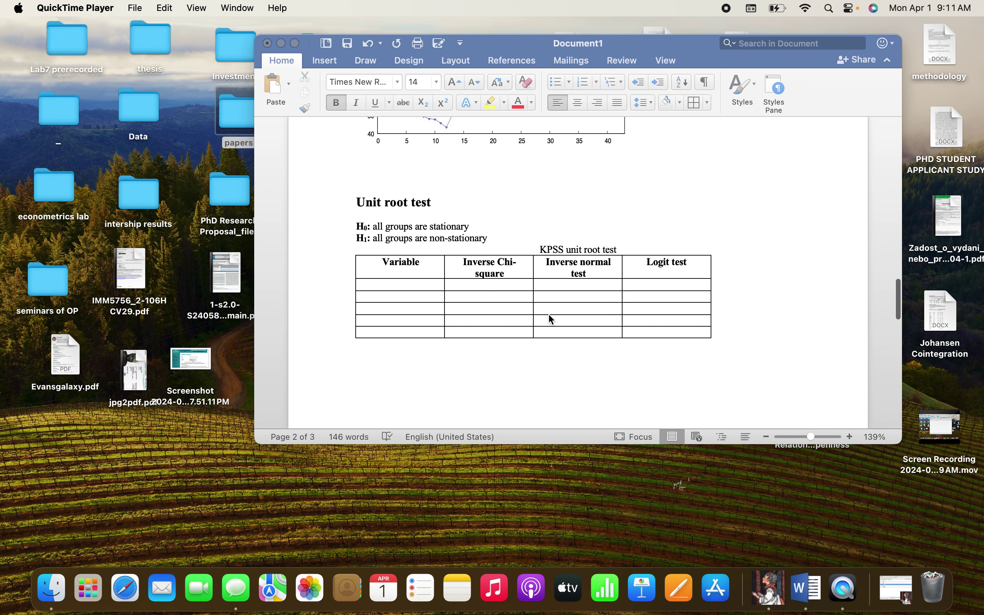
scroll(551, 320, down, 10)
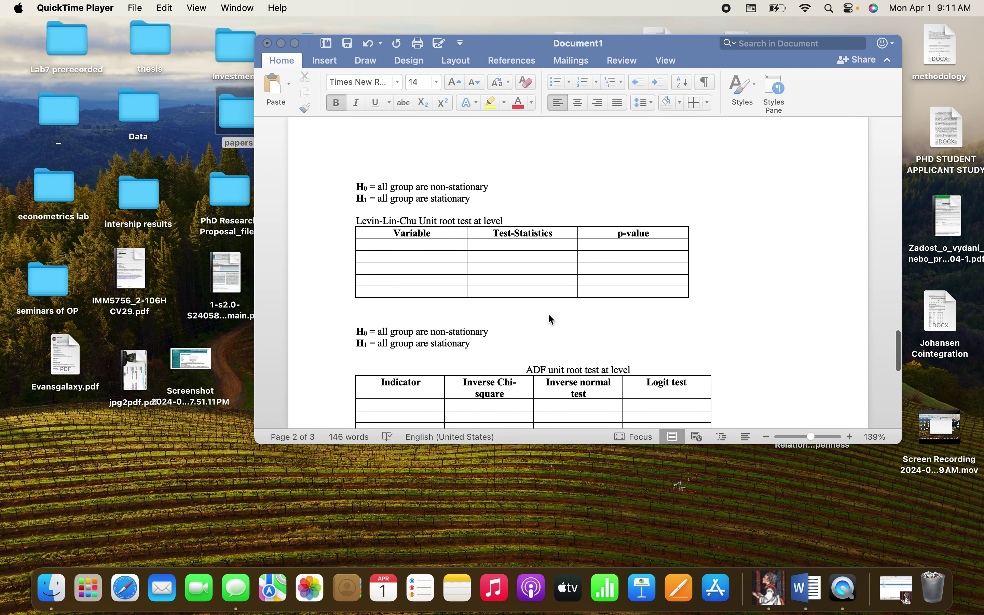
scroll(551, 319, up, 1)
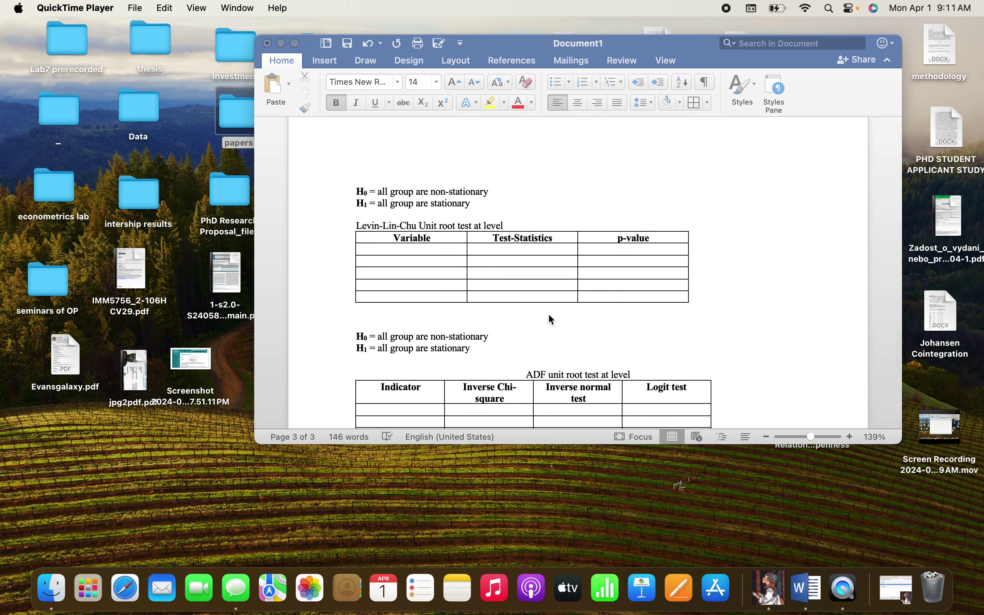
scroll(549, 314, down, 3)
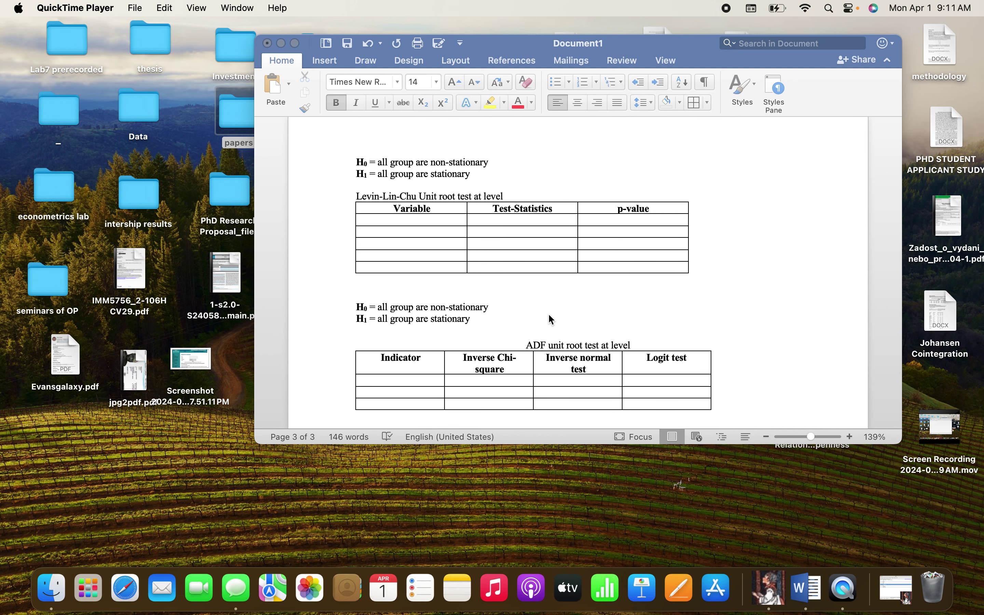
scroll(549, 314, down, 12)
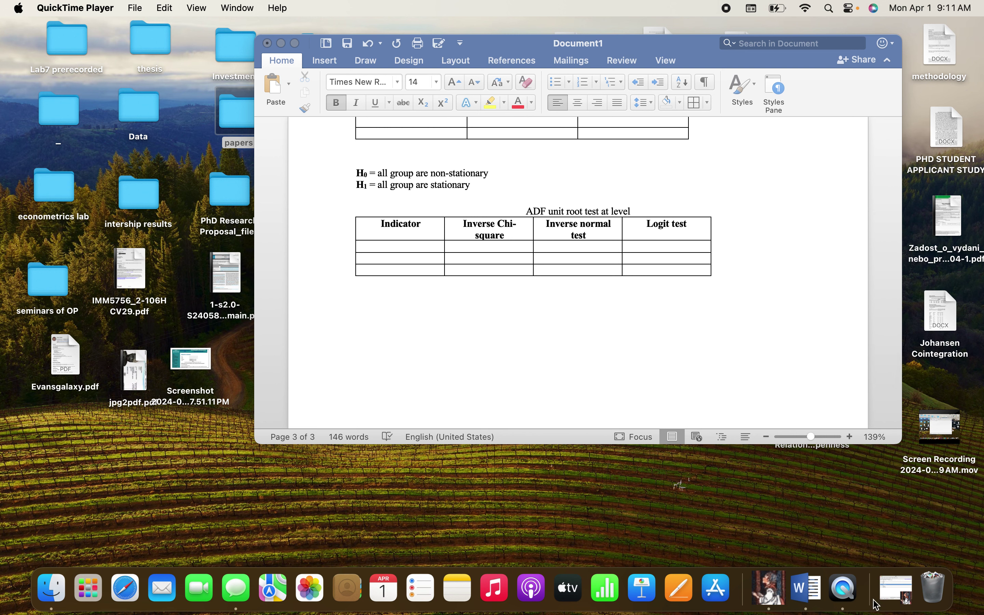
- Switch to gretl, move its main window clear of the Word document, and minimize the document
click(896, 588)
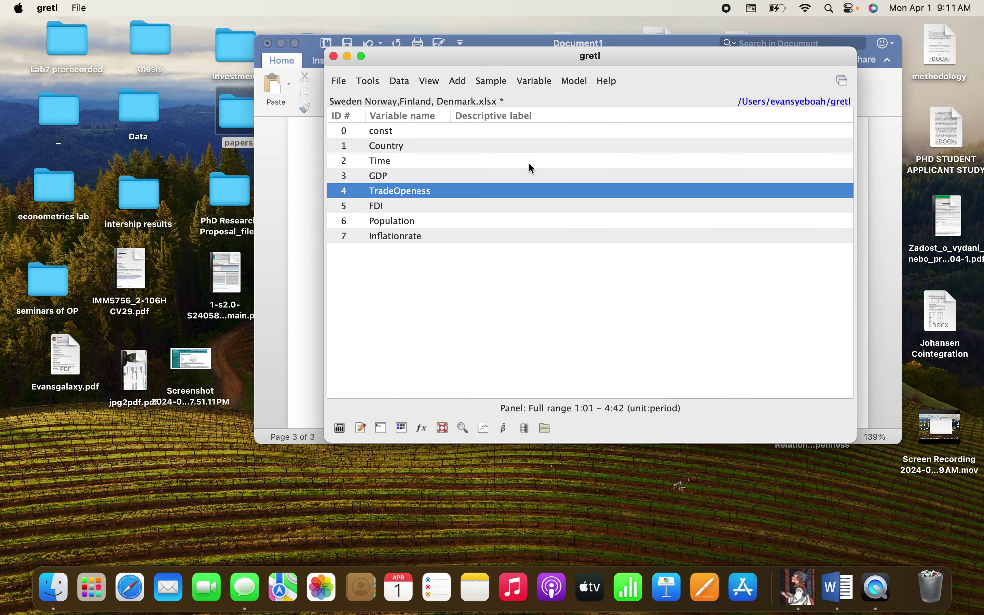
drag(482, 53, 294, 43)
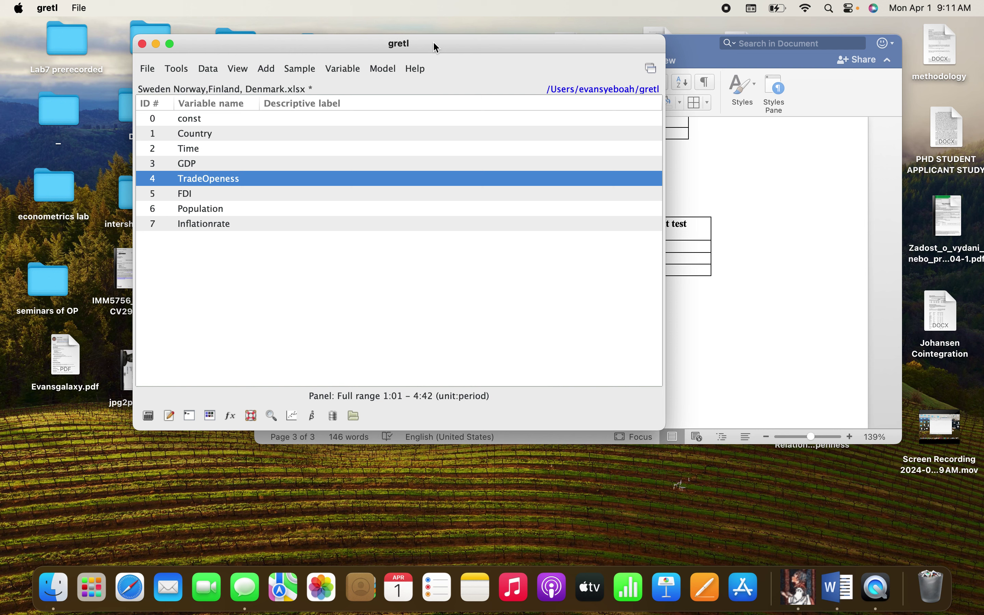
drag(432, 41, 365, 28)
click(764, 179)
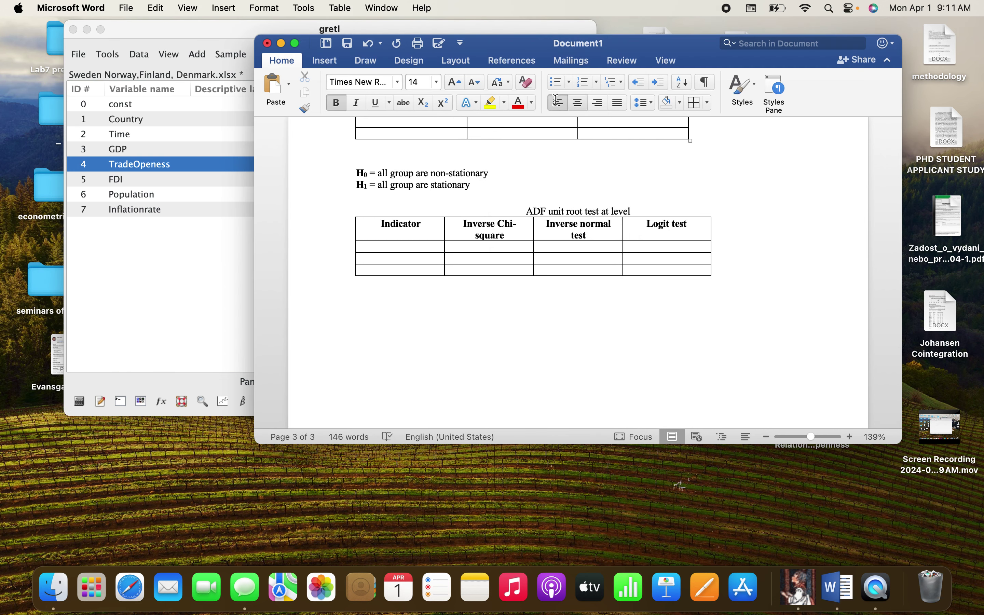
click(282, 43)
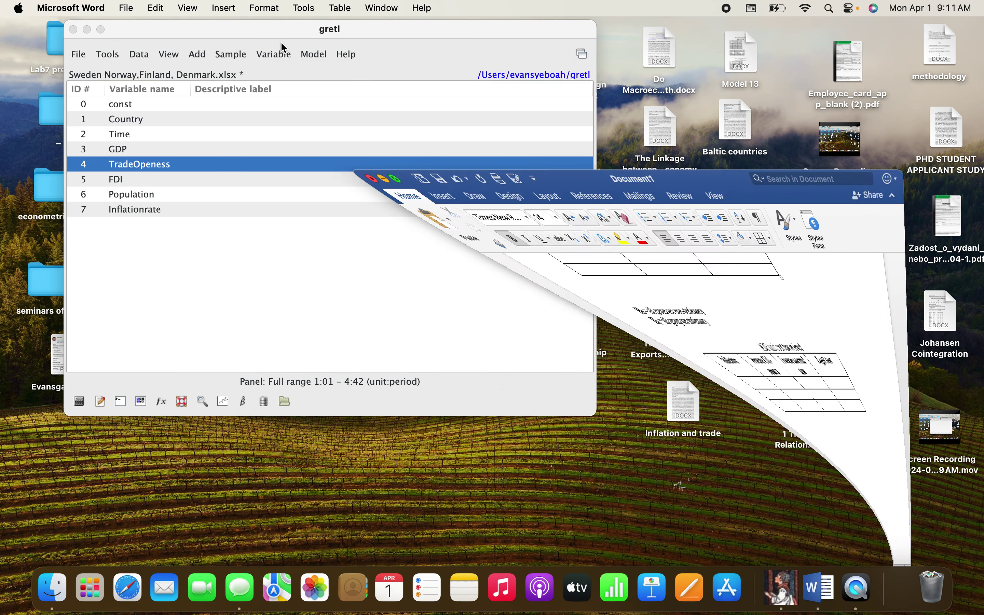
- Run a KPSS unit root test on GDP with lag order 3 and no trend, and close its results
shift+click(124, 148)
click(138, 209)
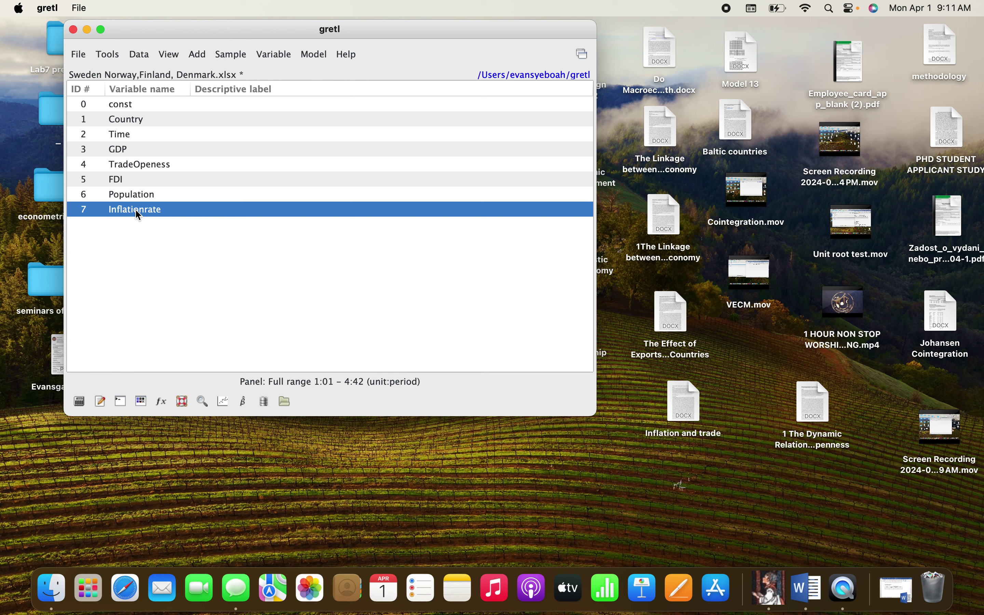
click(118, 147)
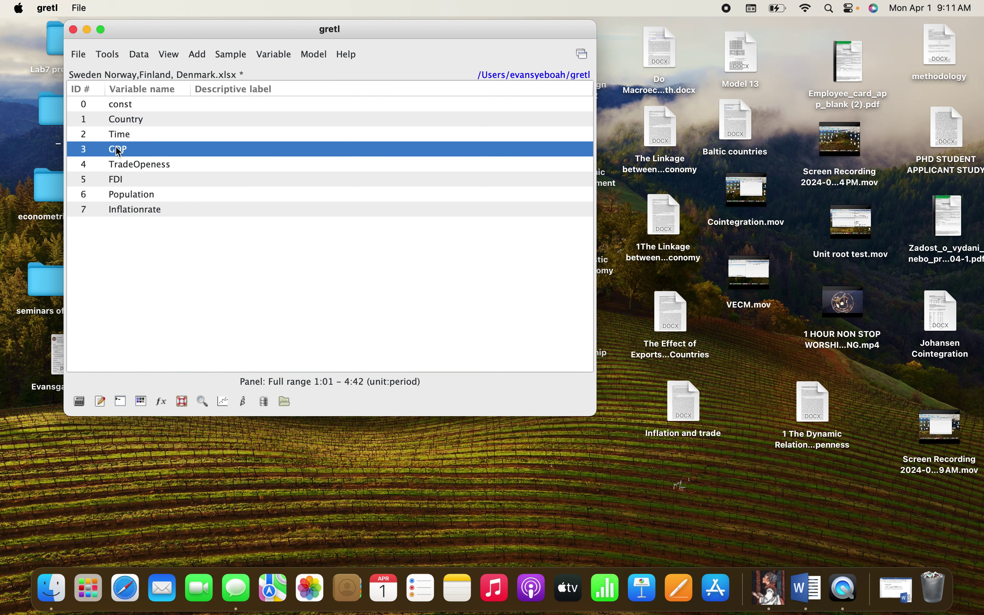
click(273, 53)
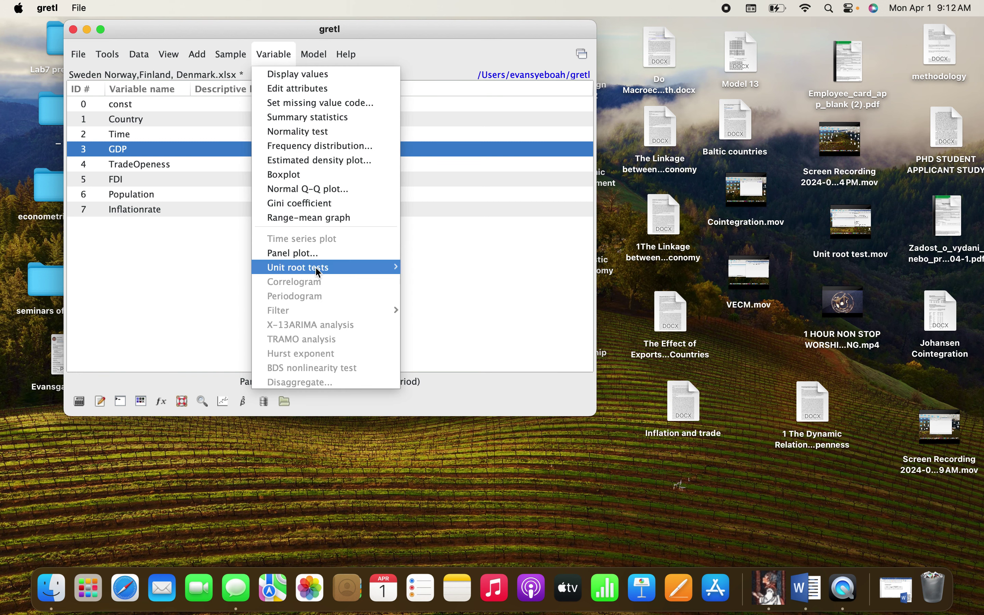
mouse_move(316, 269)
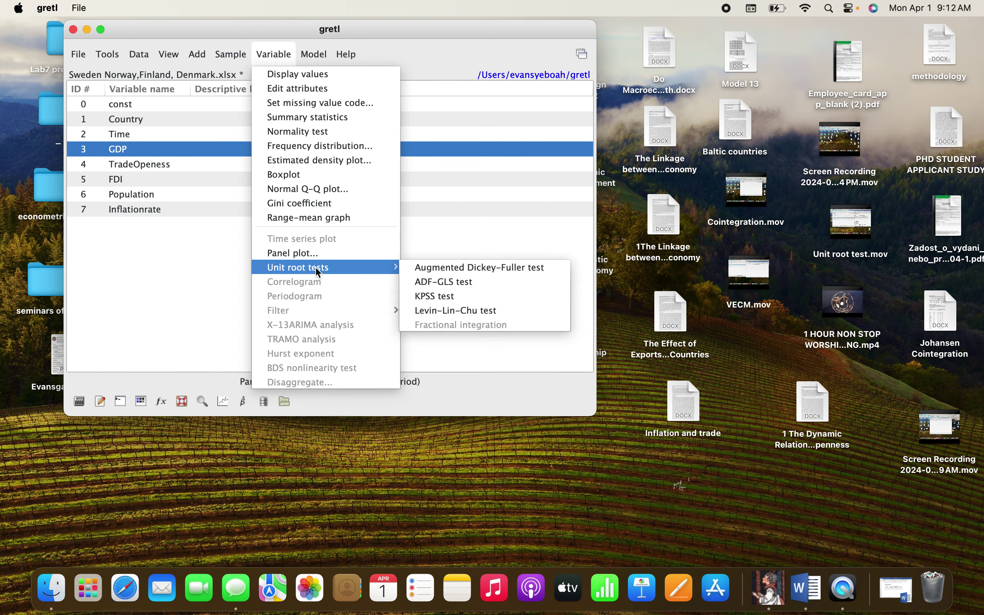
click(424, 296)
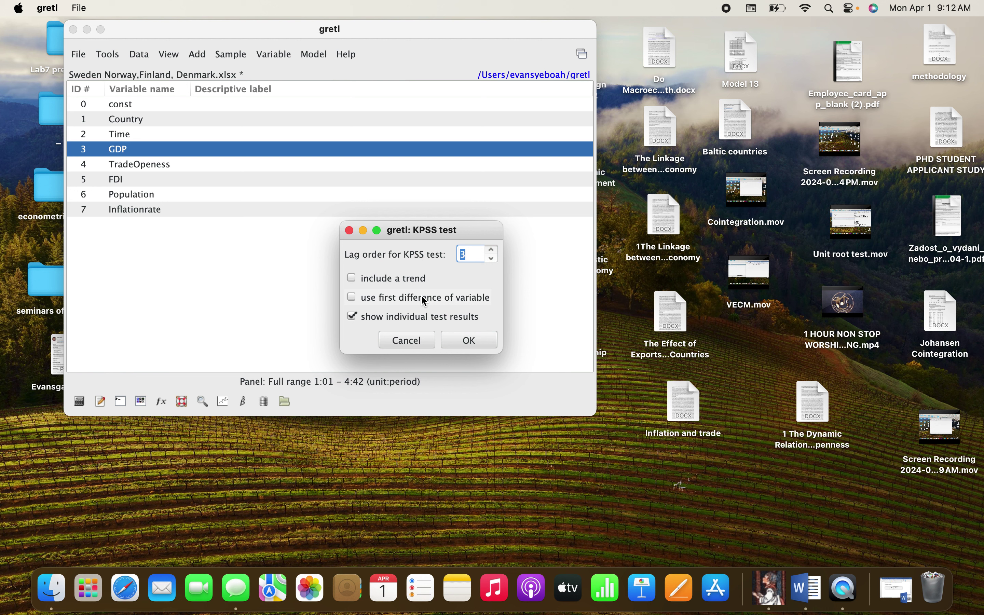
click(476, 340)
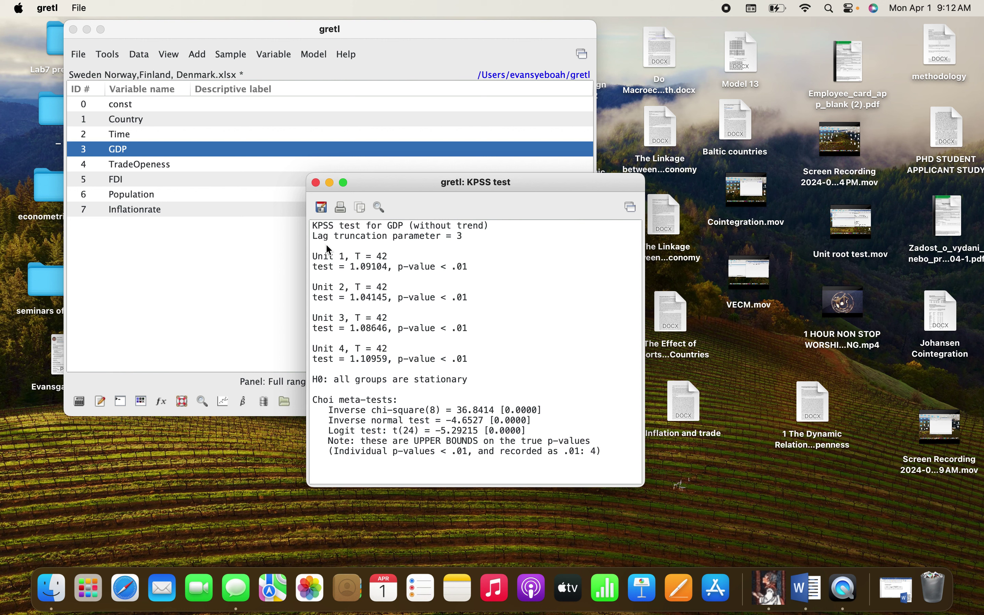
click(316, 183)
- Run the KPSS unit root test on GDP with lag order 3, including a trend
click(266, 59)
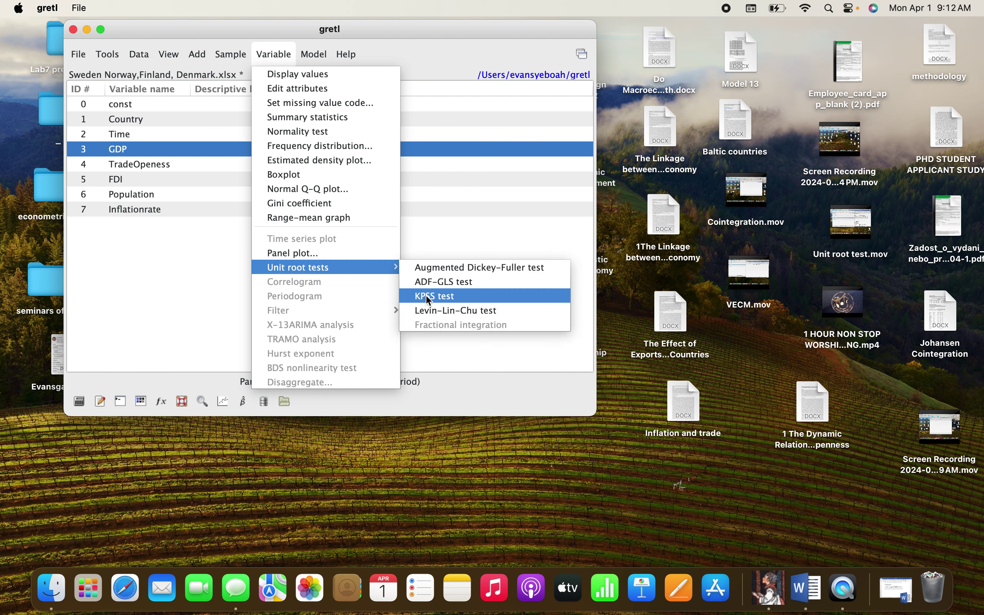
click(430, 296)
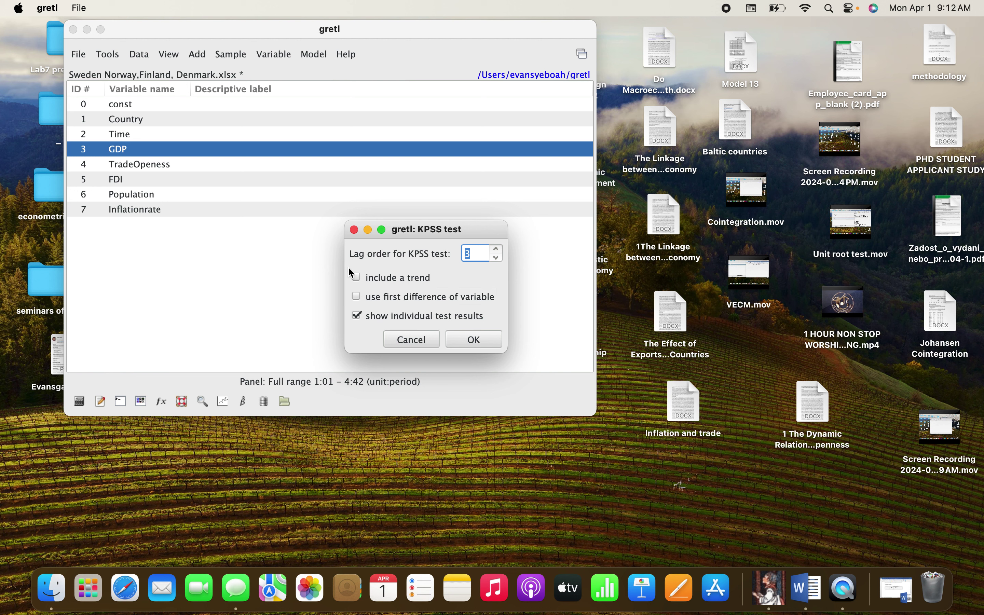
click(358, 278)
click(491, 340)
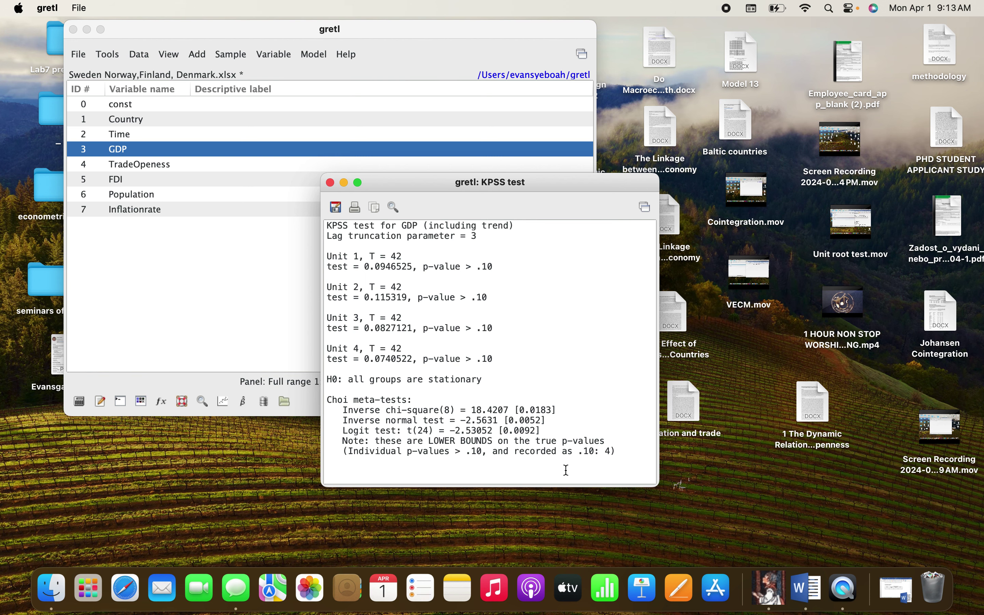
- Switch to the Word document to examine the hypotheses and columns of the KPSS unit root table, and minimize it again
click(899, 587)
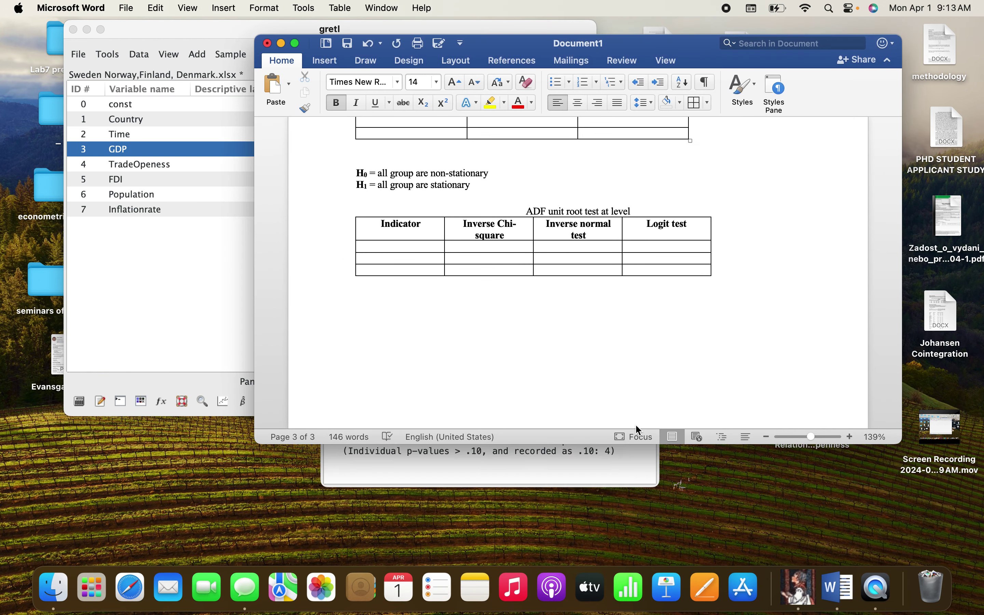
scroll(589, 387, down, 10)
scroll(549, 352, up, 4)
scroll(551, 358, down, 2)
scroll(551, 358, up, 6)
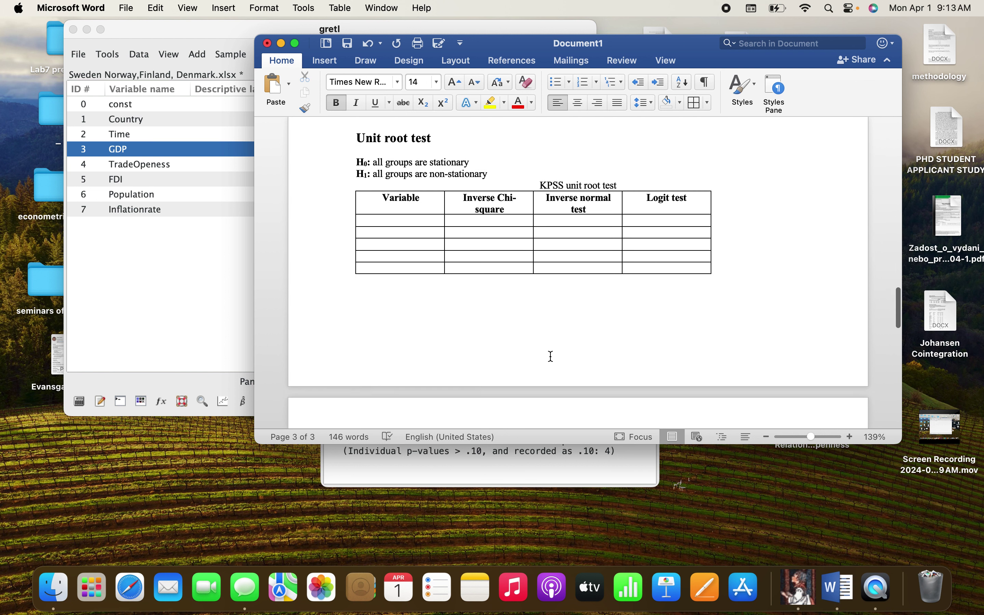
scroll(549, 356, down, 3)
scroll(549, 356, up, 3)
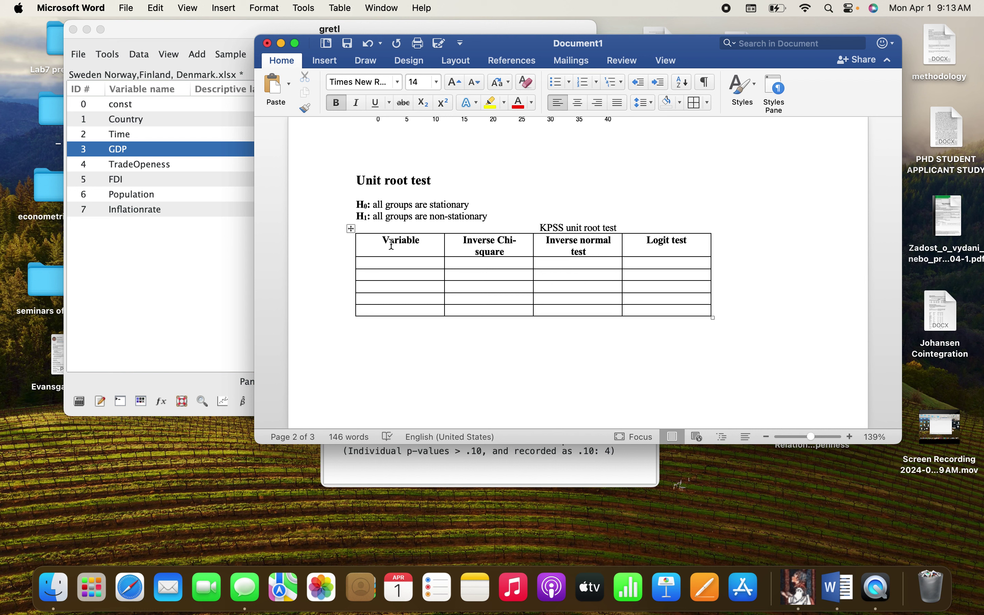
click(282, 44)
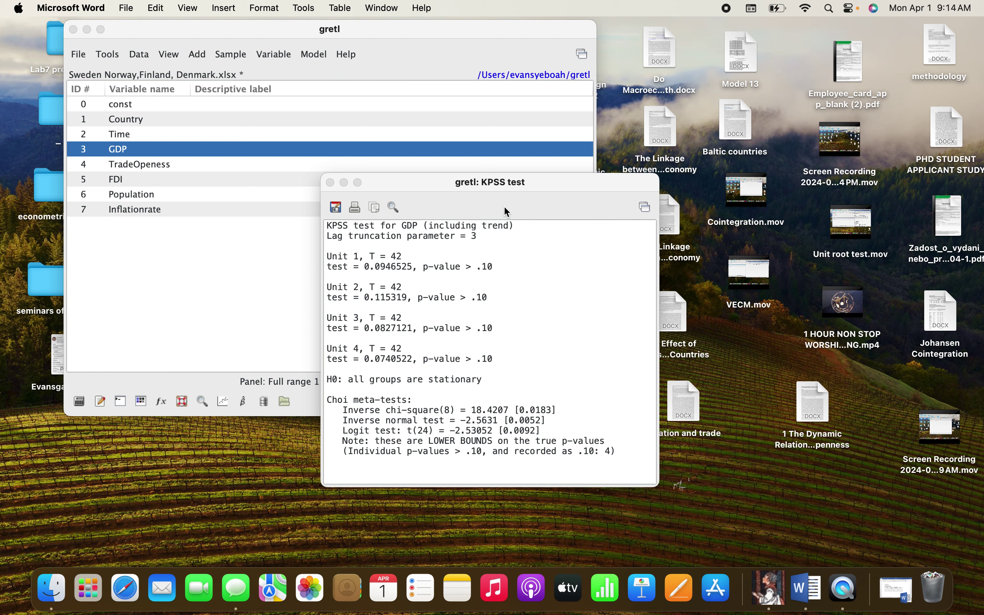
- Arrange the KPSS test results and the restored Word document side by side so both are readable
click(486, 184)
drag(486, 183, 299, 166)
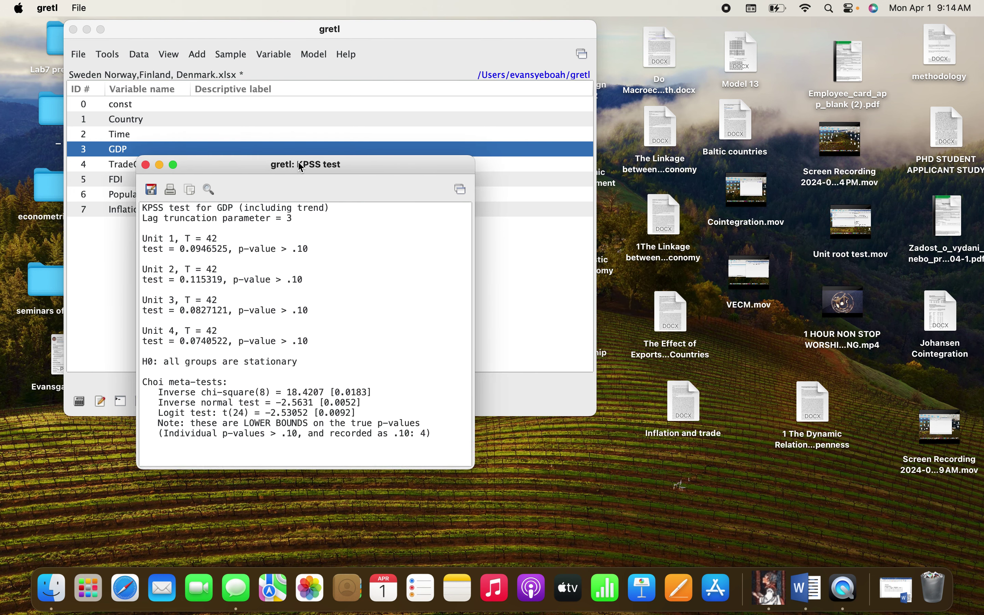
click(895, 589)
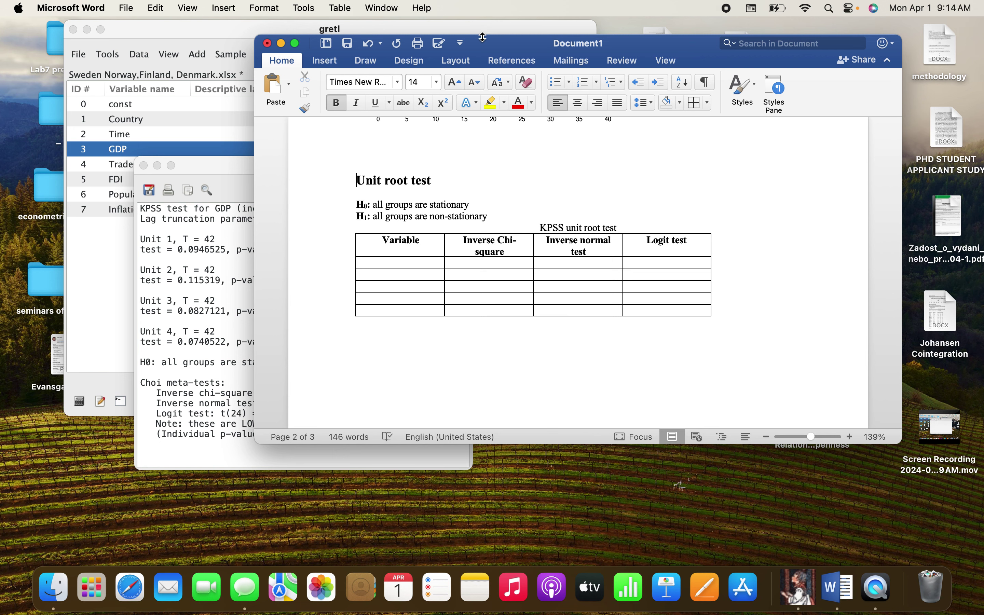
drag(482, 36, 659, 10)
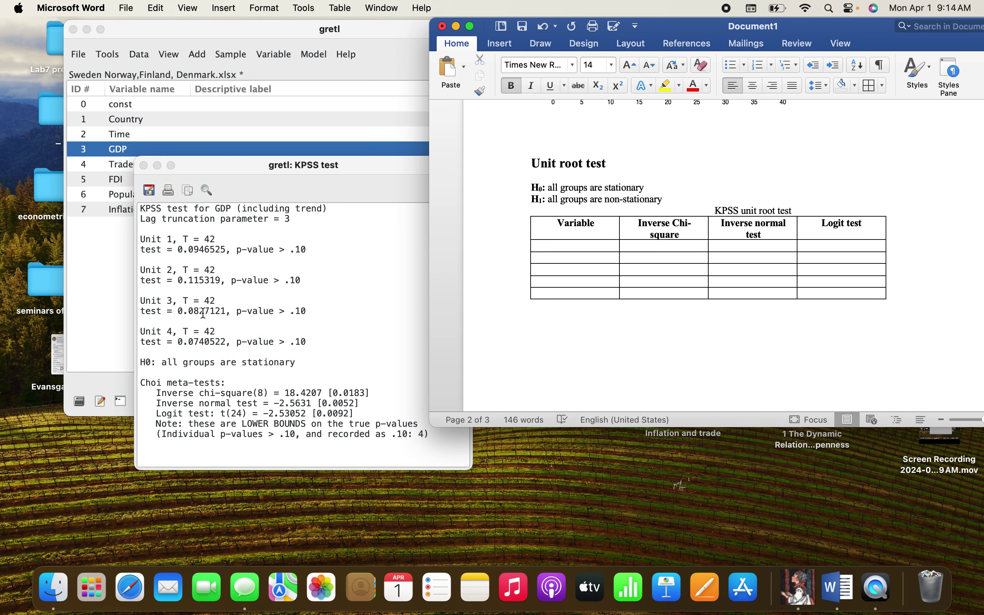
- Copy the inverse chi-square statistic 18.4207 from the GDP results into the first empty Inverse Chi-square cell of the KPSS table
click(246, 377)
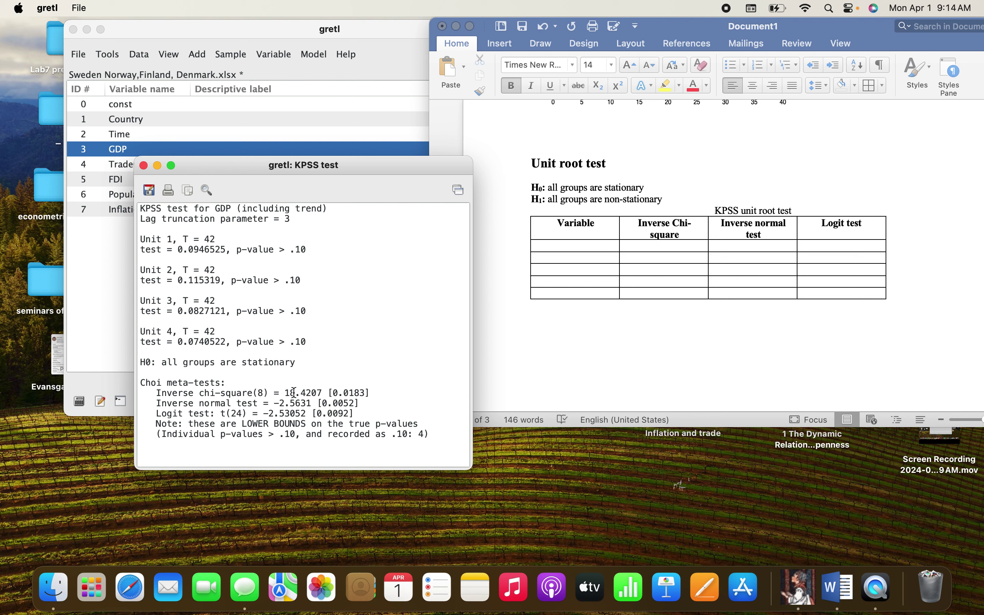
drag(284, 393, 324, 391)
key(super+c)
click(654, 252)
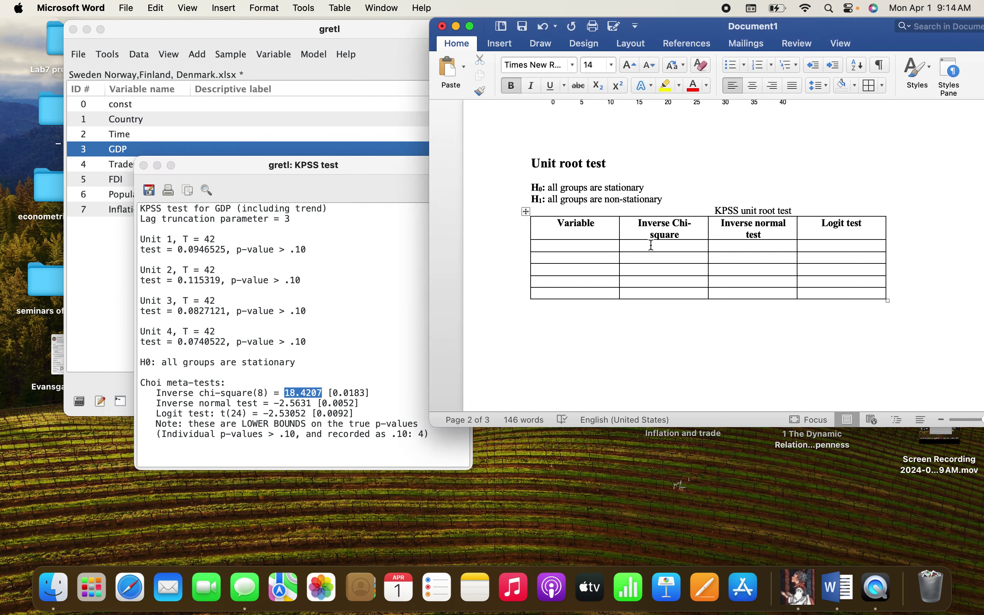
click(653, 244)
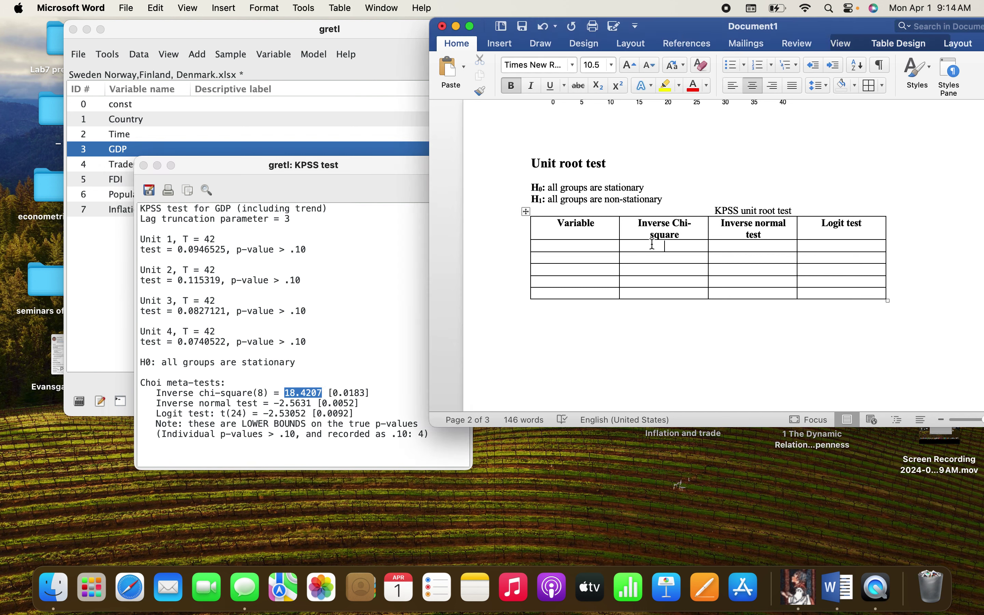
key(super+v)
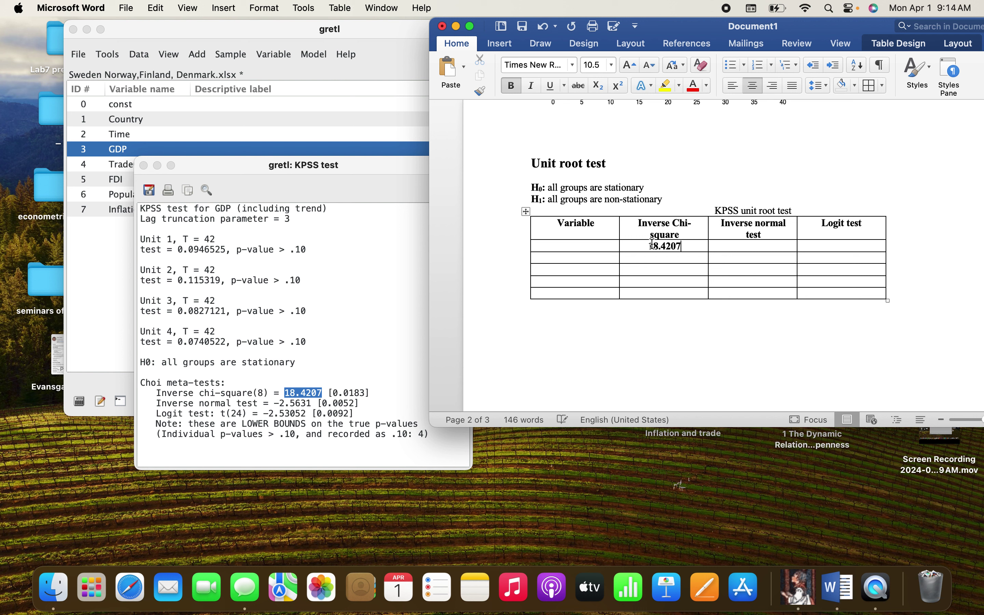
- Add the significance marker ** after 18.4207 in the KPSS table
click(266, 391)
click(334, 401)
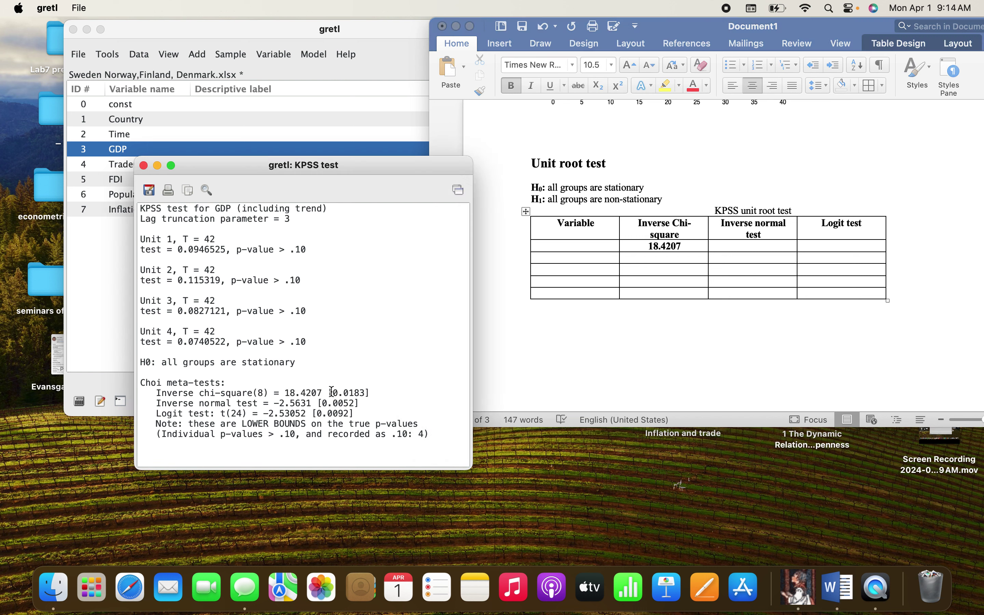
click(686, 244)
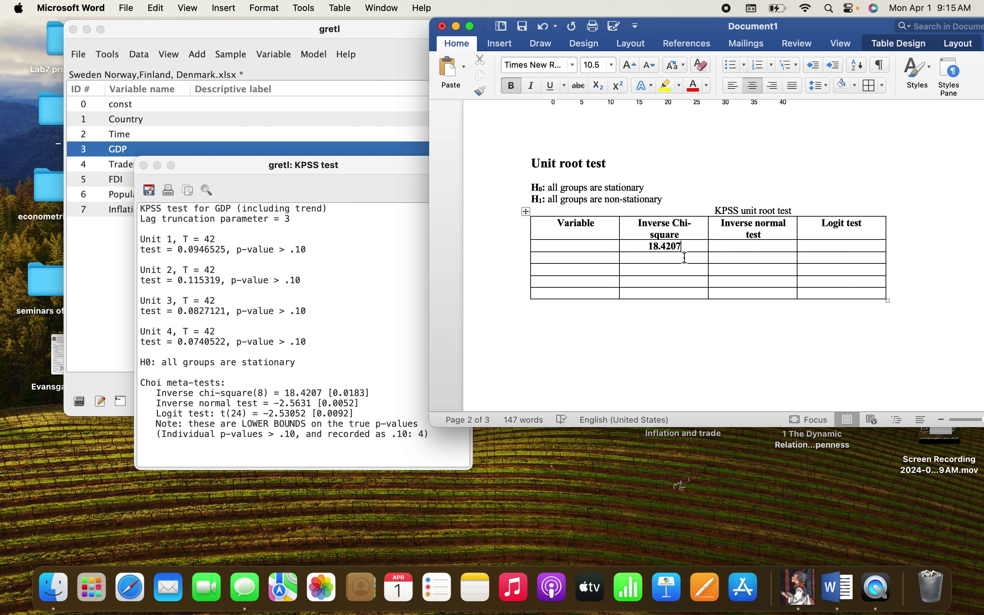
text(**)
- Enter the GDP inverse normal statistic -2.5631 in the same row's Inverse normal test cell
click(285, 411)
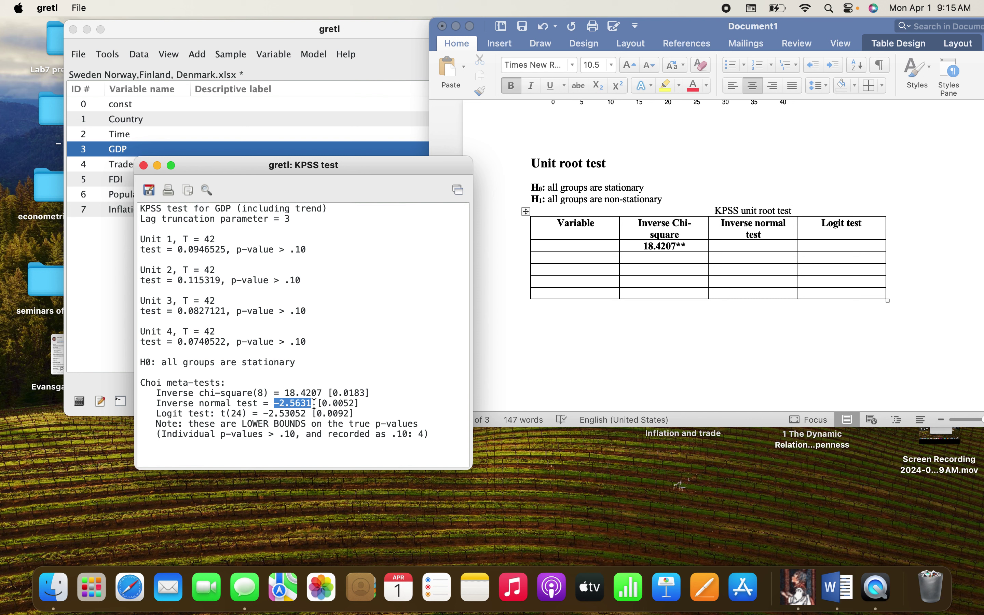
click(753, 244)
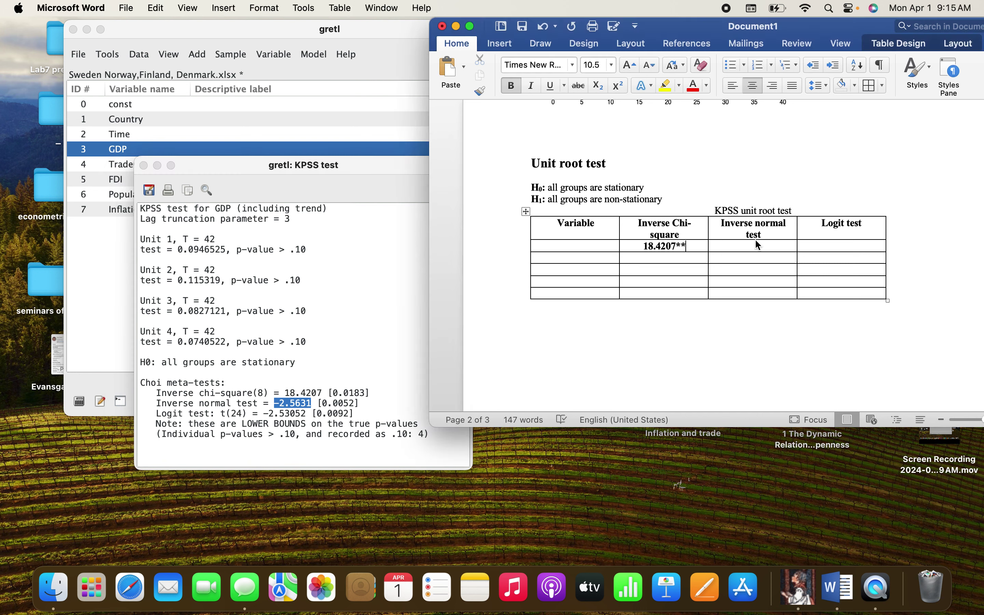
text(-2.5631)
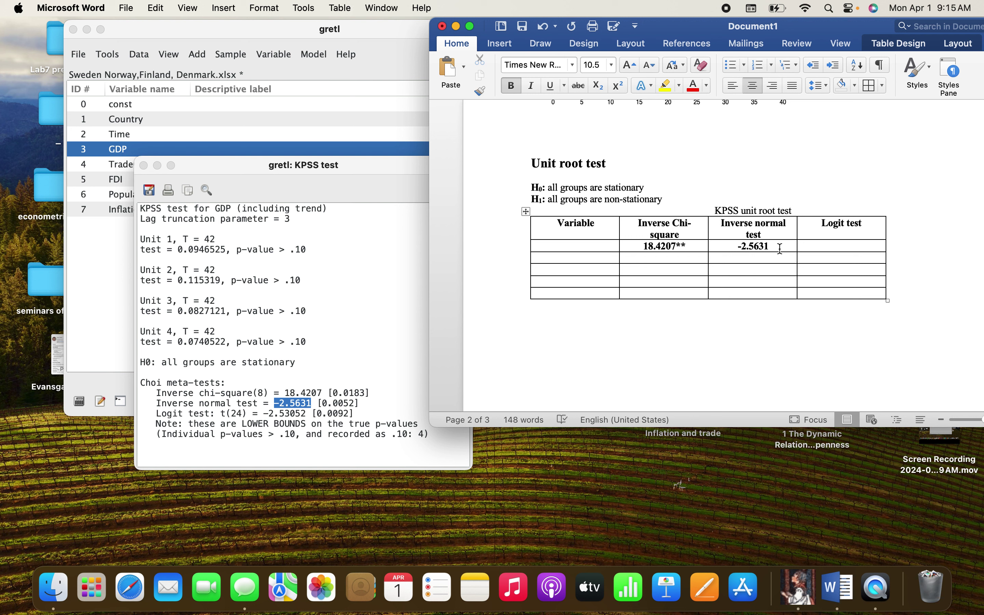
- Mark the GDP inverse normal statistic with *** and enter the logit statistic -2.53052*** in the same row's Logit test cell
text(***)
click(371, 386)
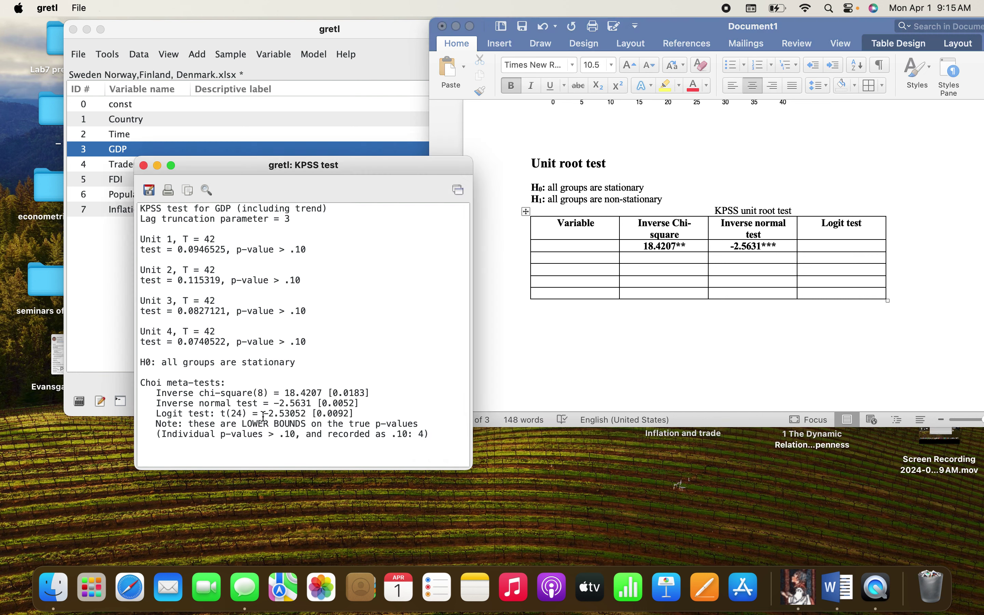
drag(263, 414, 308, 413)
key(super+c)
click(821, 243)
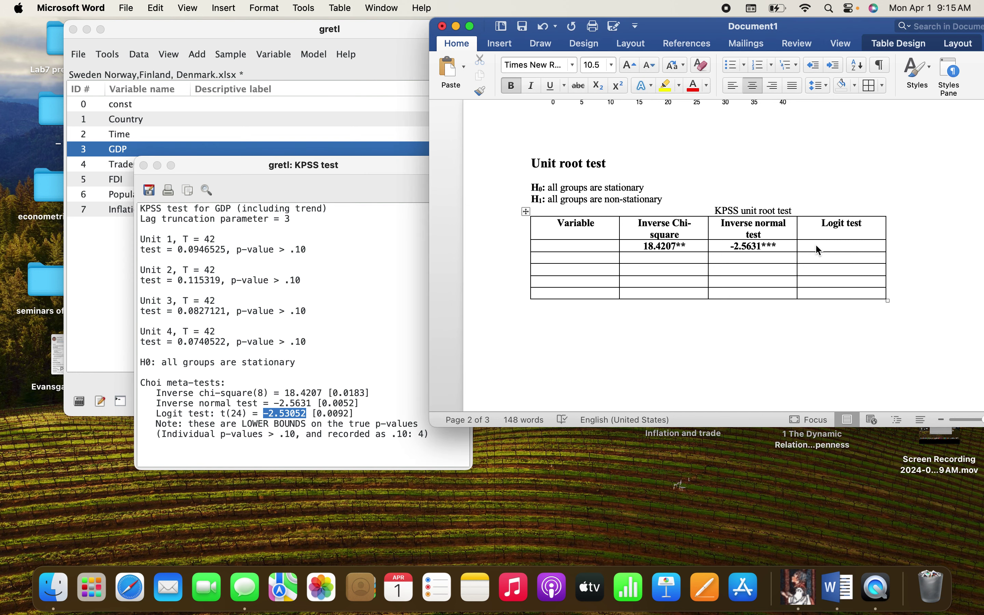
key(super+v)
text(***)
- Shorten the three statistics in the first KPSS row to three decimals: 18.420**, -2.563*** and -2.530***
key(Left)
key(Left)
key(Left)
key(BackSpace)
key(BackSpace)
click(761, 246)
key(BackSpace)
click(673, 245)
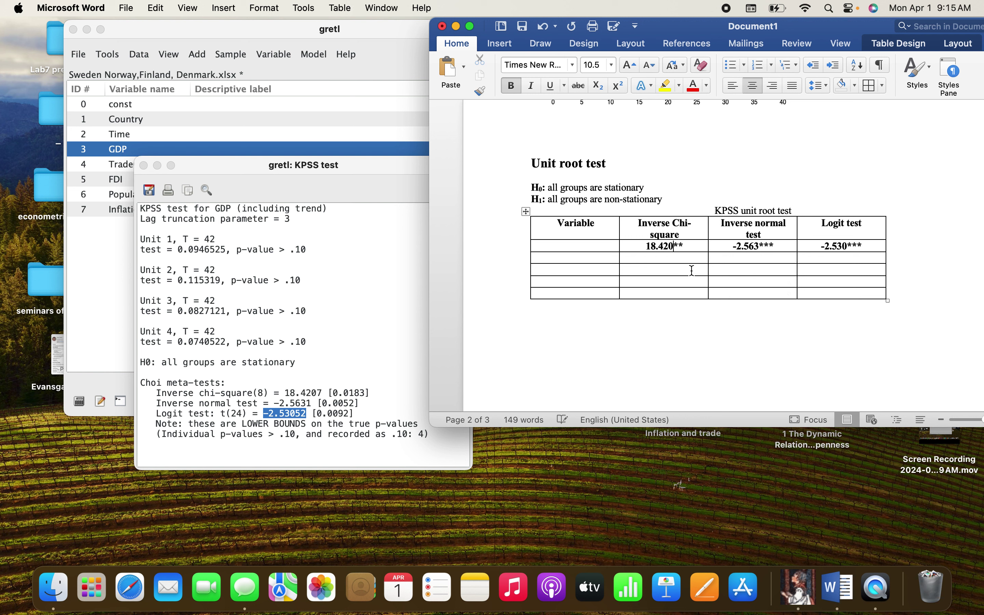
key(BackSpace)
- Label the first KPSS table row GDP and close the GDP test results in gretl
click(585, 248)
text(GDP)
click(143, 166)
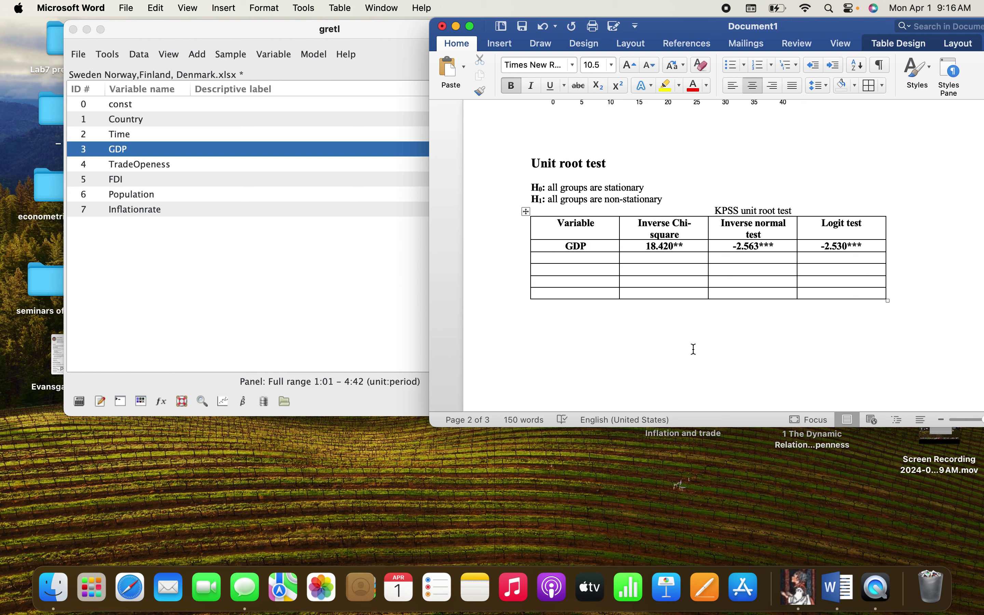
- Run the KPSS test on TradeOpeness with lag order 3 and a trend, and place the results beside the Word table
click(241, 260)
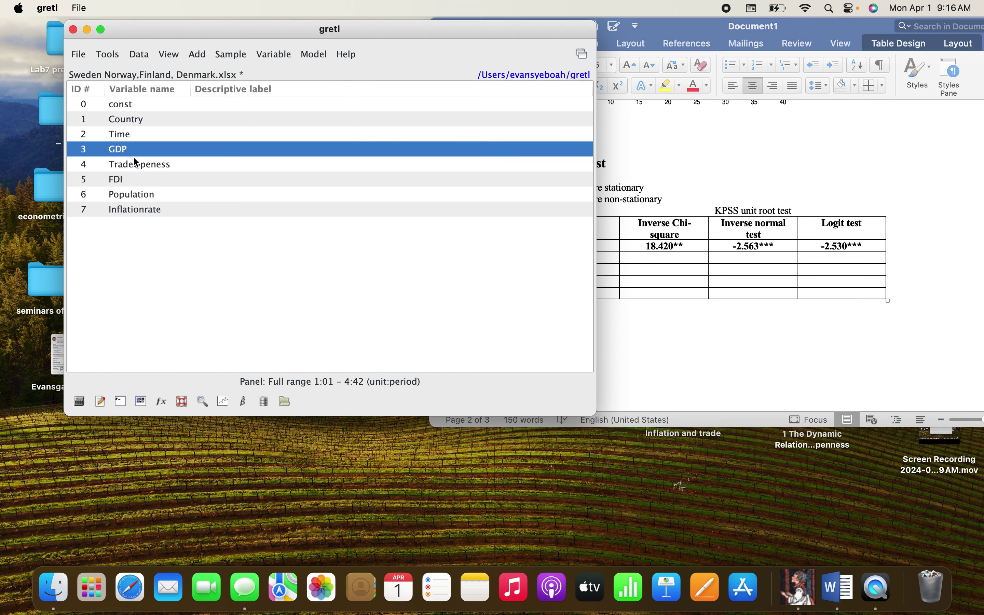
click(132, 163)
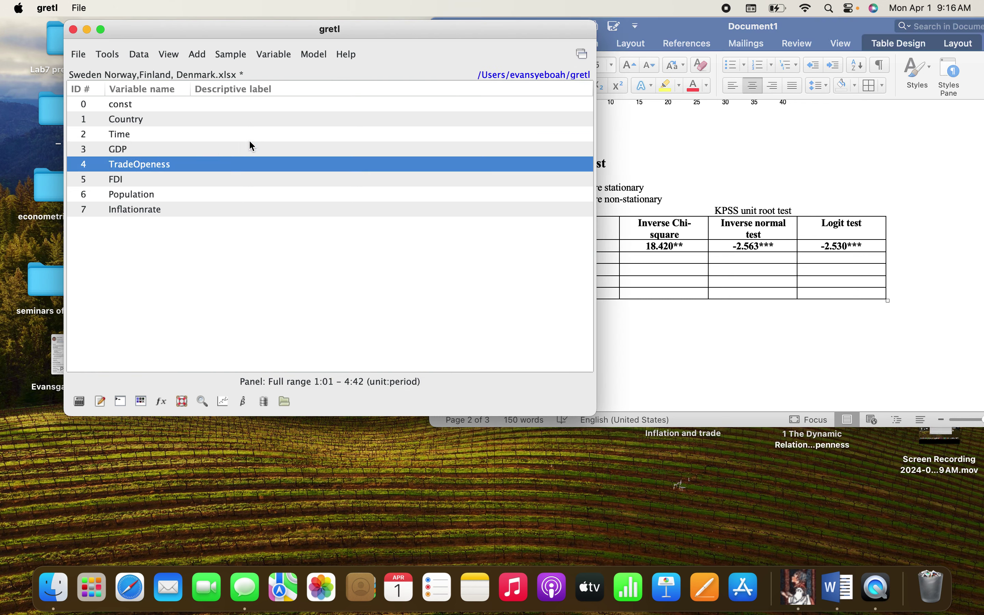
click(277, 51)
mouse_move(305, 271)
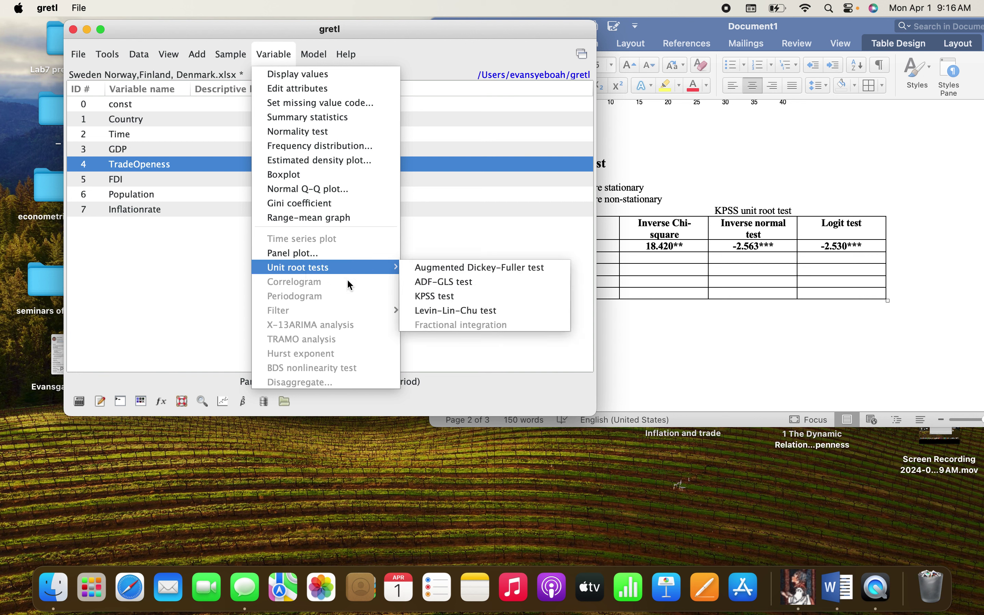
click(427, 300)
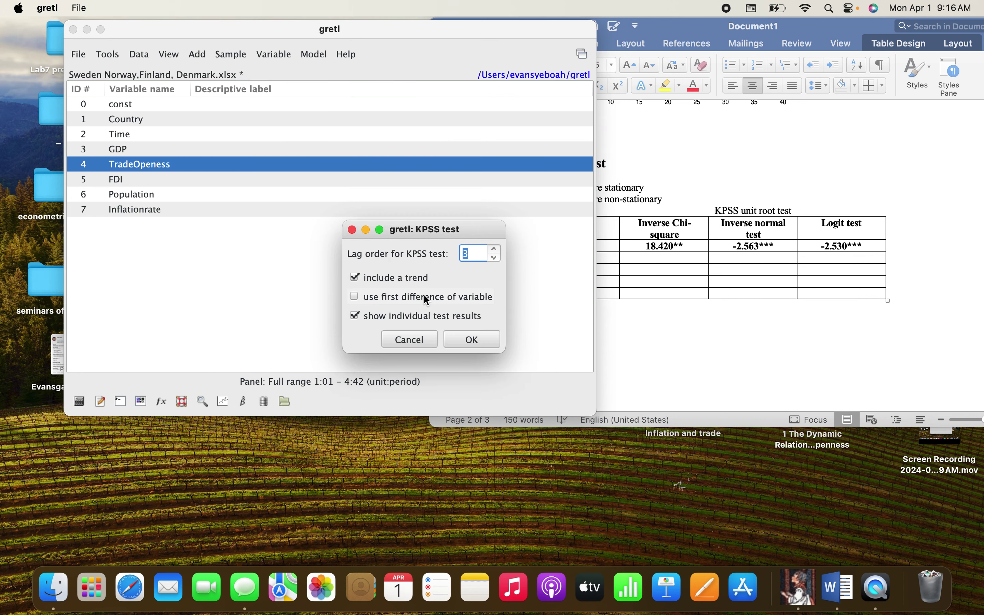
click(491, 345)
drag(455, 185, 314, 86)
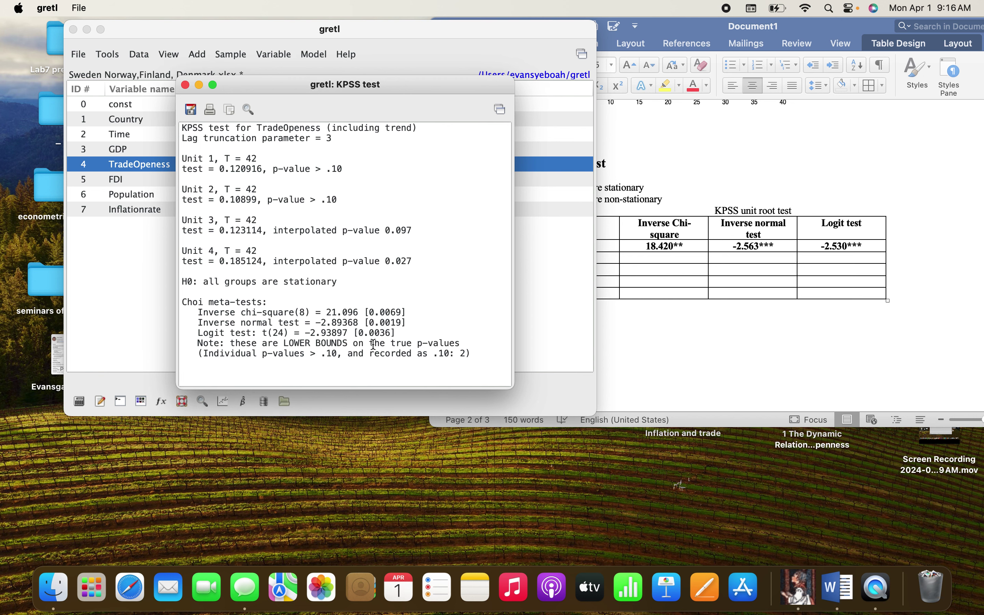
- Copy the TradeOpeness inverse chi-square statistic into the row below GDP and mark it as 21.096***
drag(326, 312, 359, 312)
key(super+c)
click(719, 309)
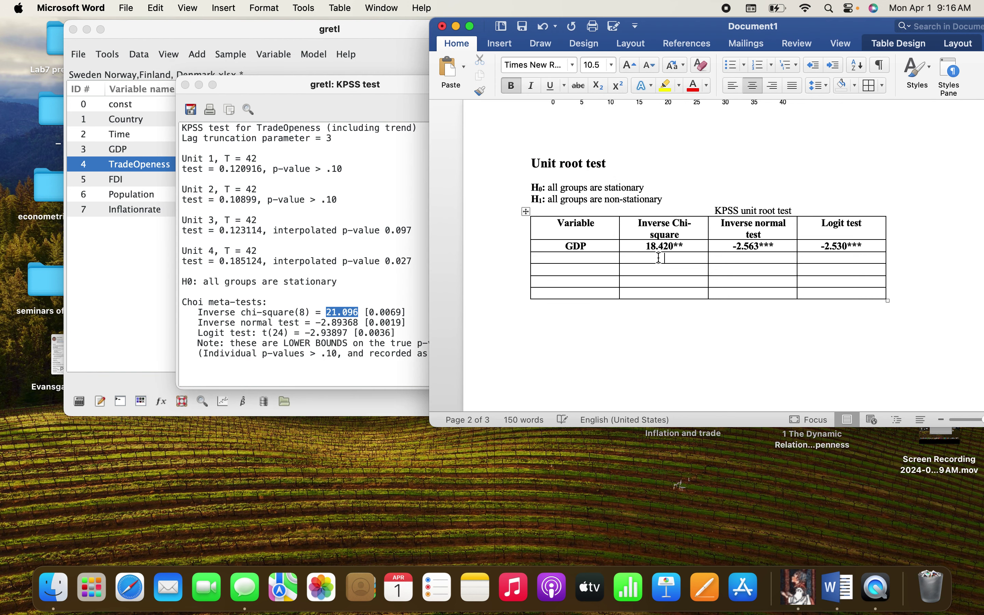
key(super+v)
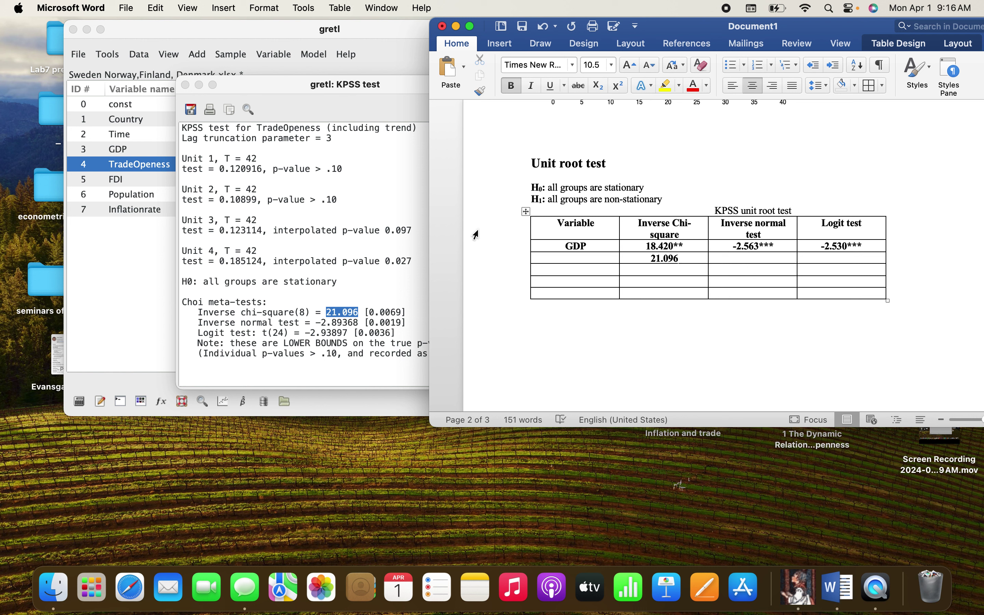
text(****)
key(BackSpace)
- Copy the TradeOpeness inverse normal statistic to three decimals into the second row of the KPSS table as -2.893***
click(292, 289)
click(334, 322)
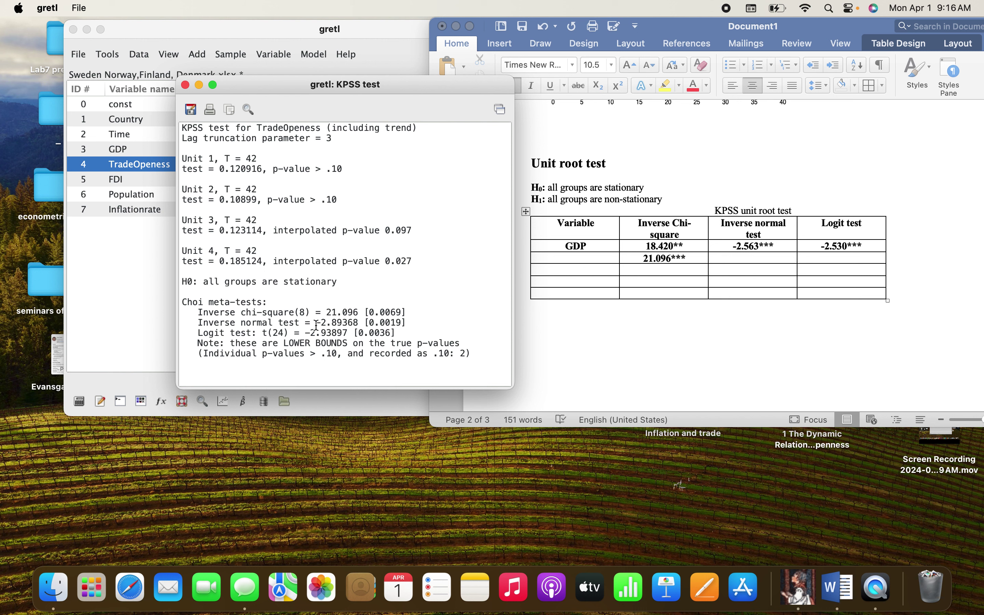
drag(316, 325, 348, 323)
key(super+c)
click(734, 257)
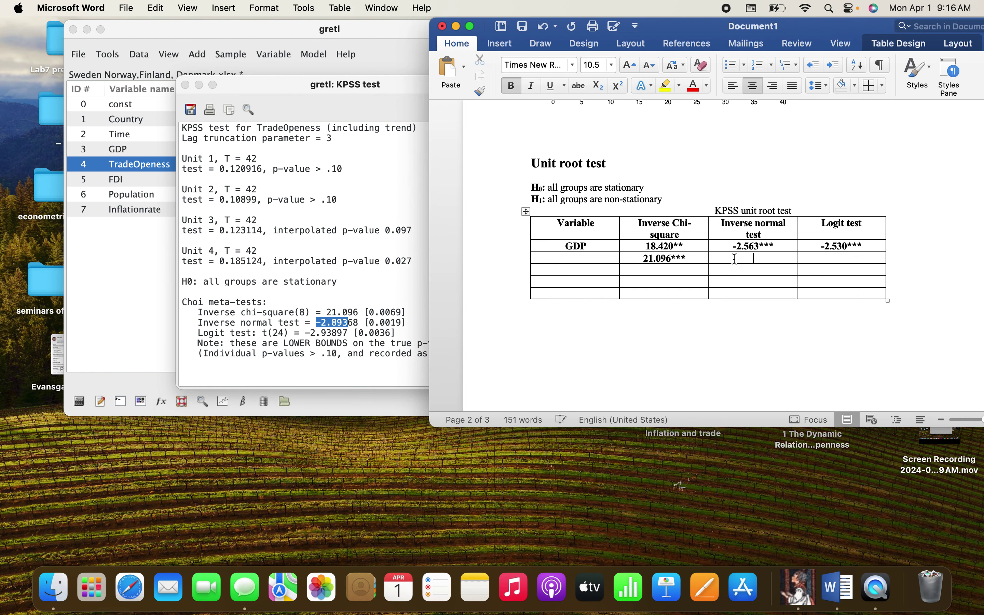
right_click(734, 258)
click(761, 279)
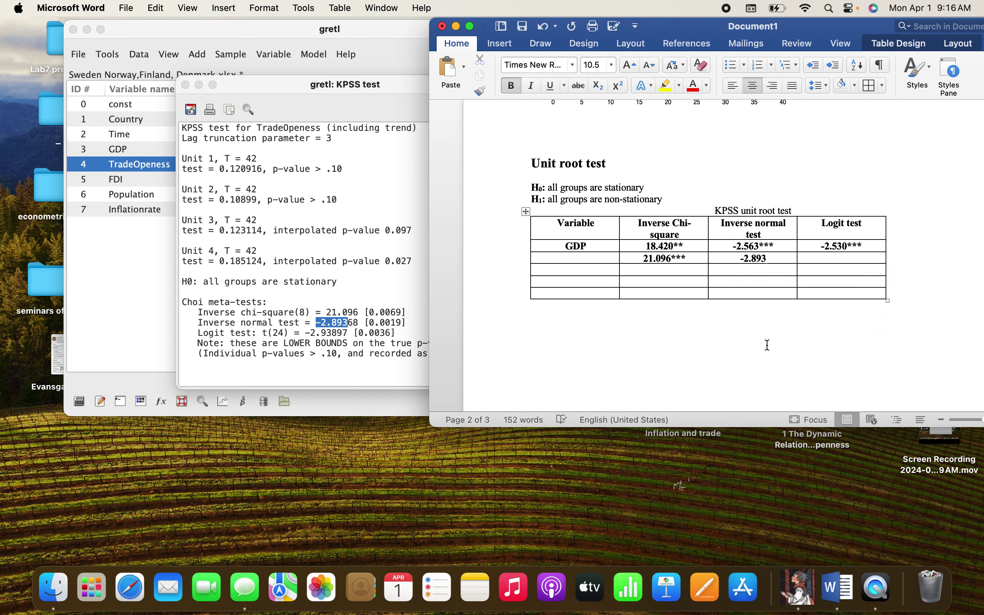
text(***)
- Copy the TradeOpeness logit statistic to three decimals into the second row's Logit test cell as -2.938***
click(308, 334)
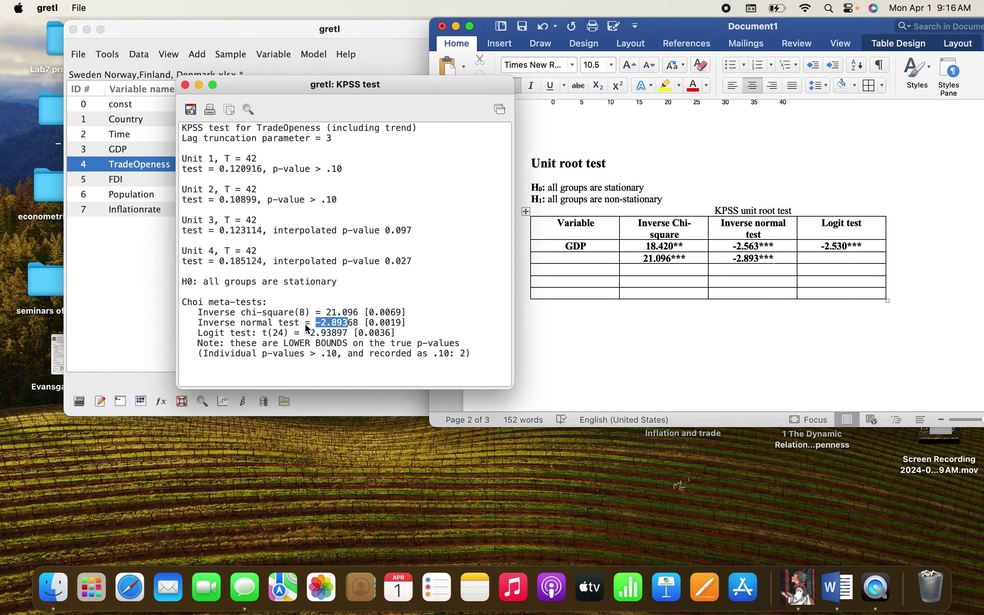
drag(305, 333, 340, 331)
key(super+c)
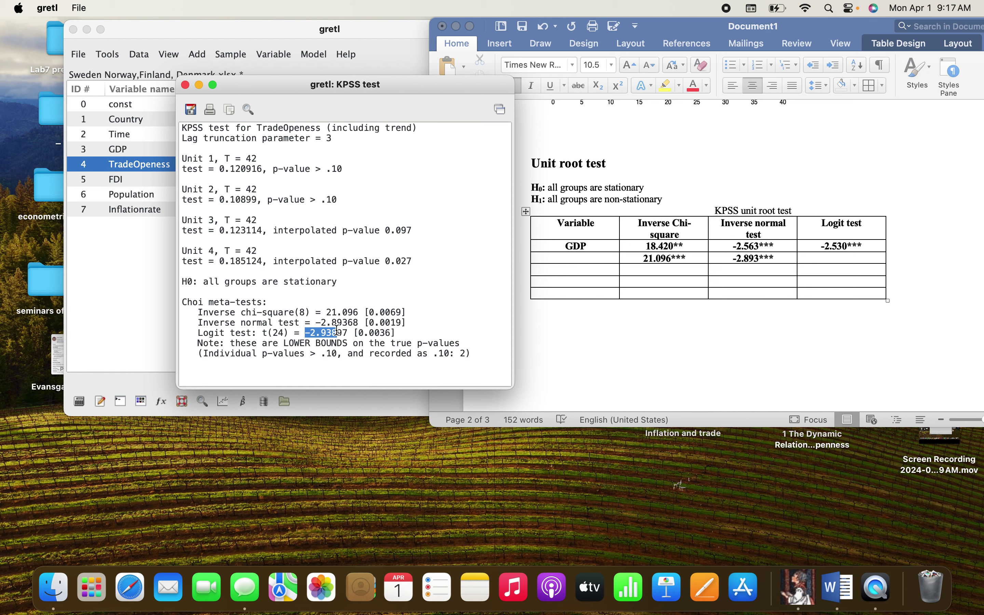
click(766, 235)
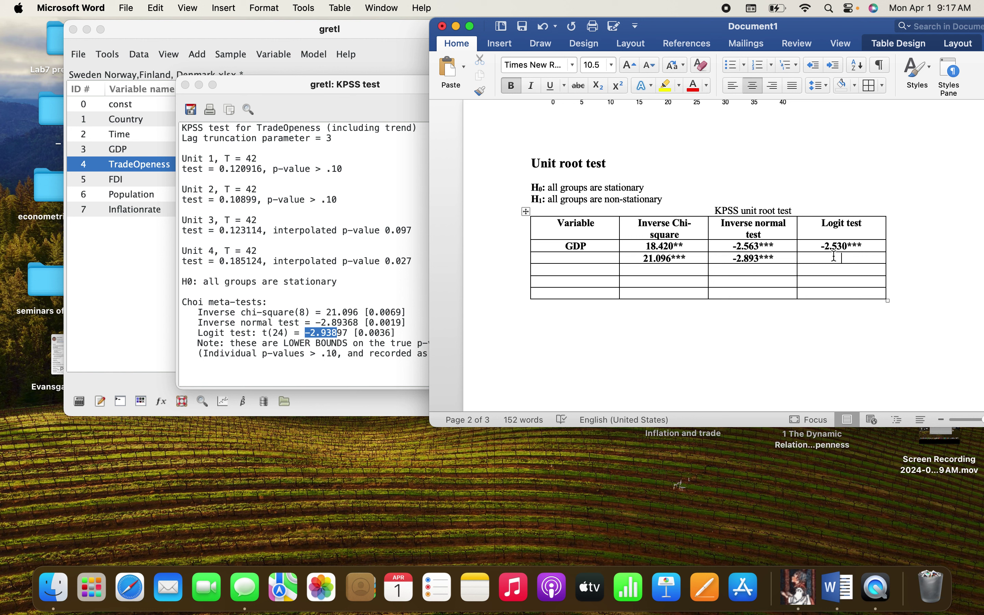
click(834, 256)
key(super+v)
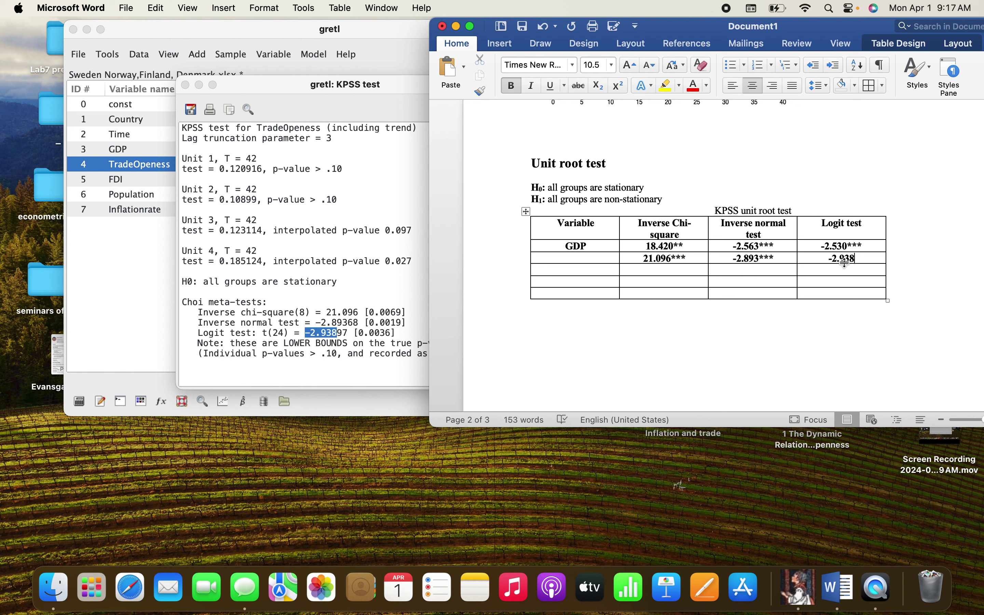
text(***)
- Label the second row of the KPSS table Trade openness
click(576, 258)
text(Trade ope)
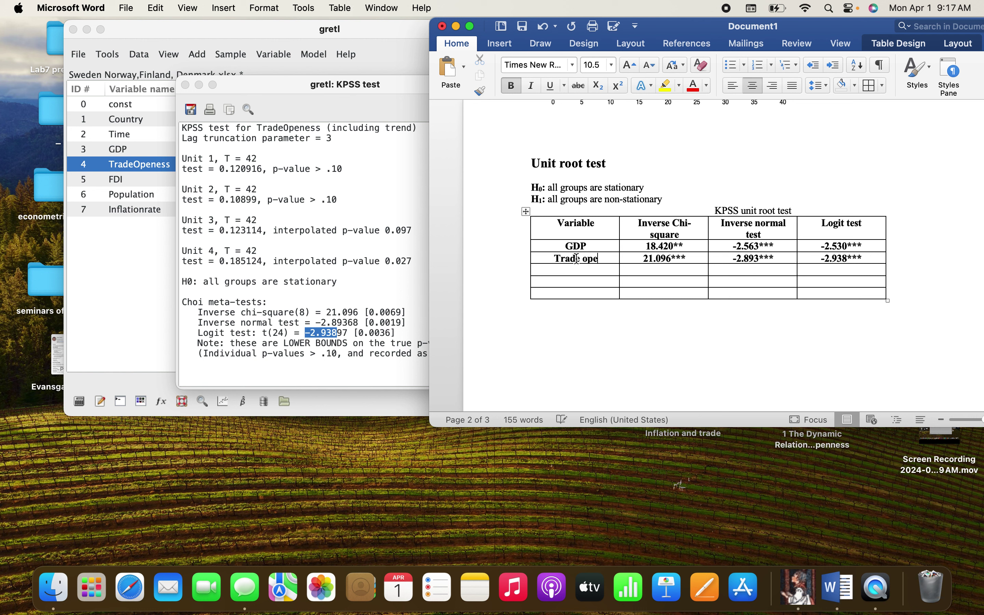
text(nness)
- Remove the bold formatting from the GDP and Trade openness rows, and close the TradeOpeness KPSS results in gretl
drag(565, 245, 837, 260)
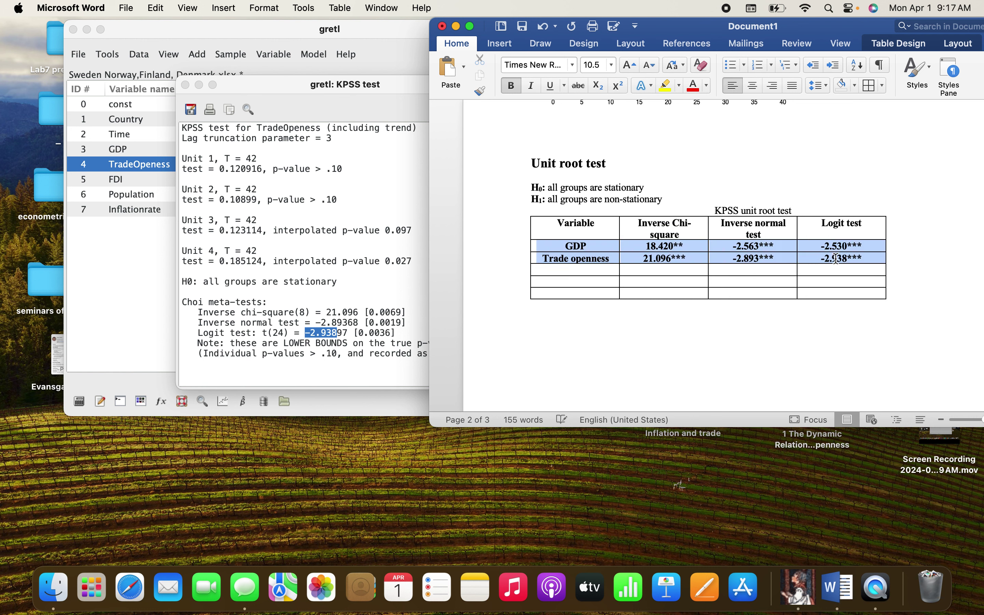
click(513, 88)
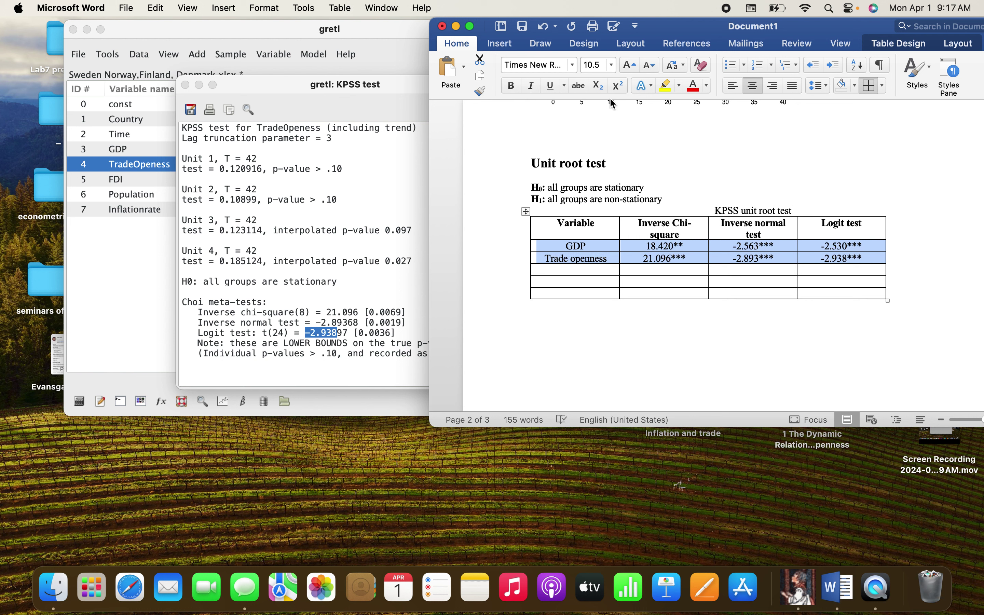
click(696, 183)
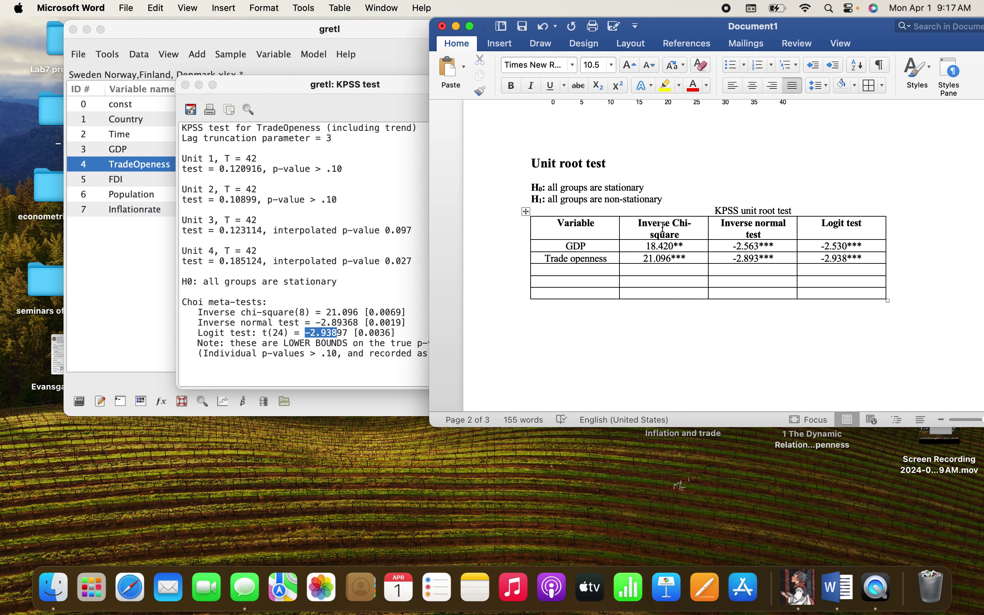
click(289, 254)
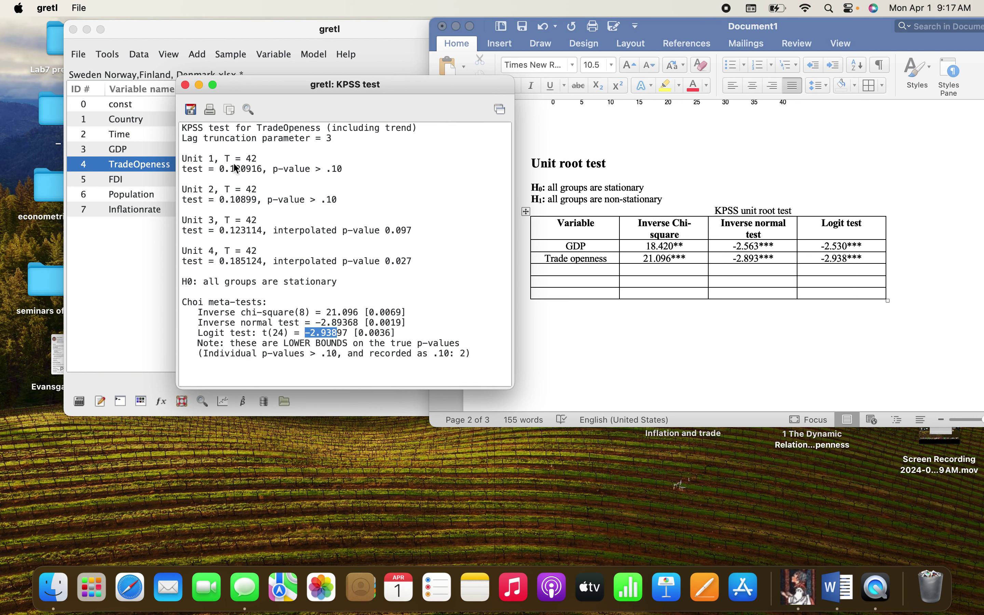
click(186, 86)
- Enter GDP and Trade openness in the first two Variable cells of the Levin-Lin-Chu table in Word
click(744, 195)
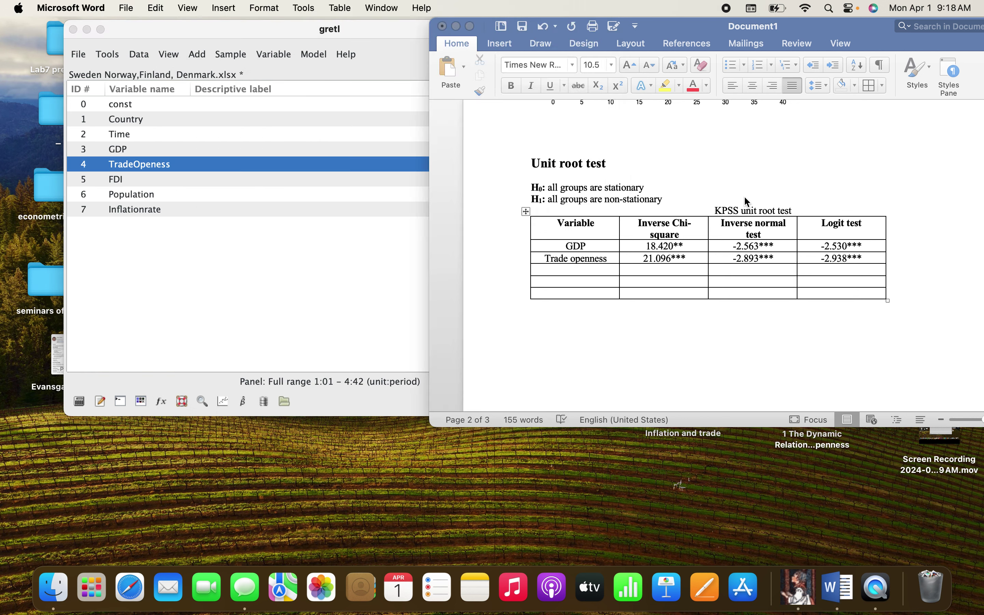
scroll(744, 197, down, 15)
scroll(744, 197, up, 3)
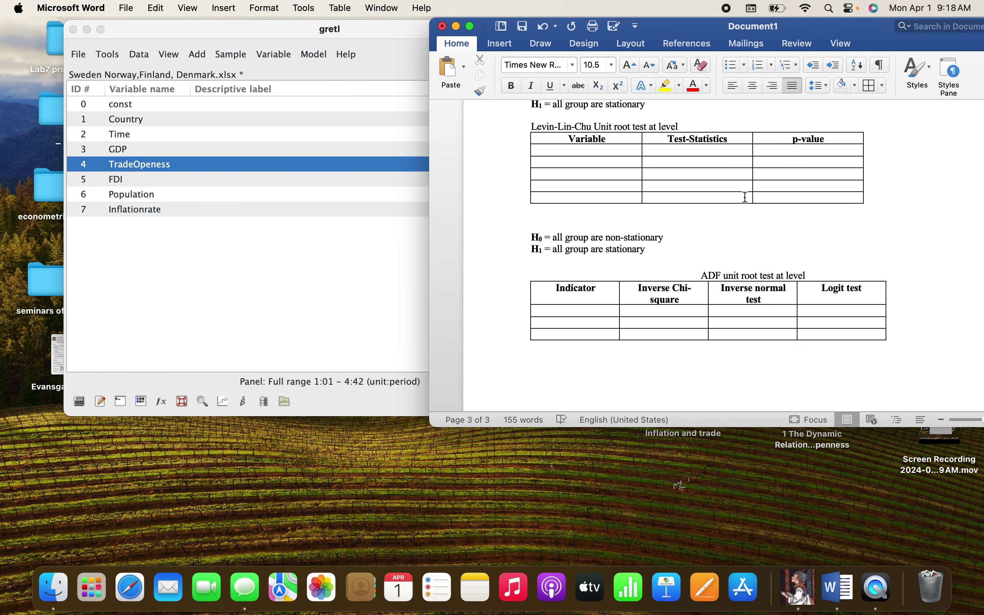
scroll(585, 170, up, 2)
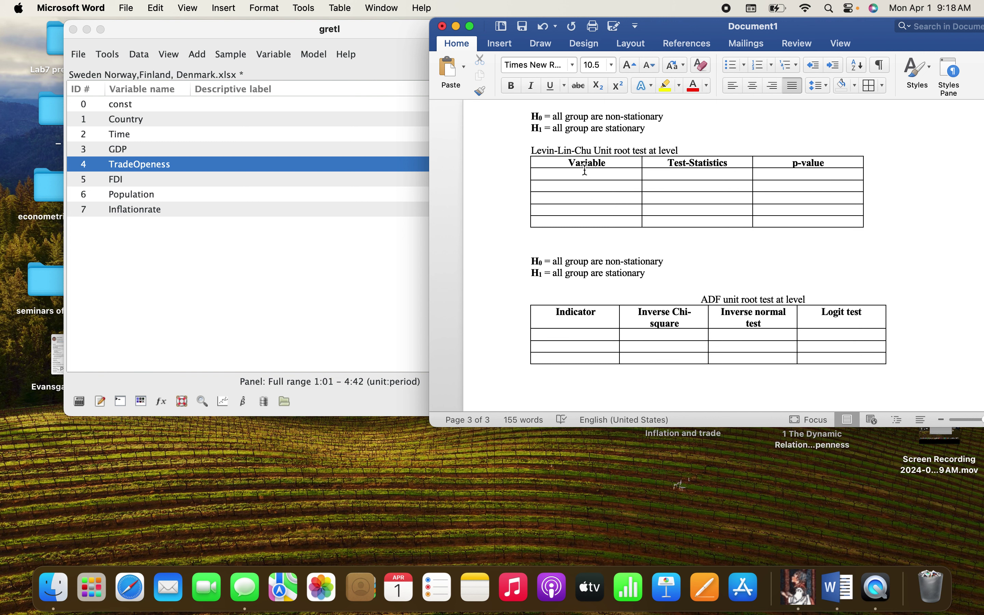
click(578, 204)
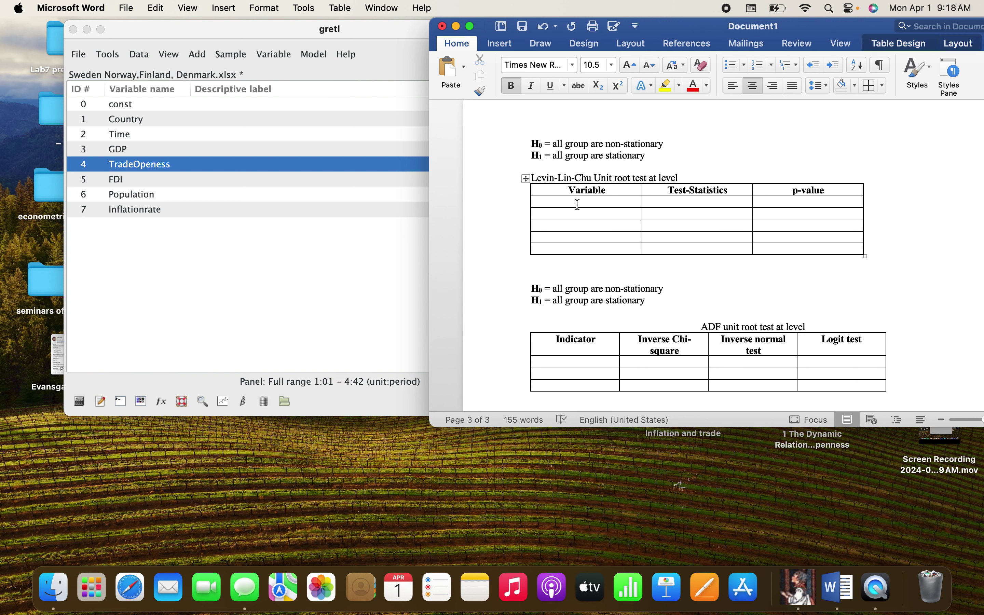
text(GDP)
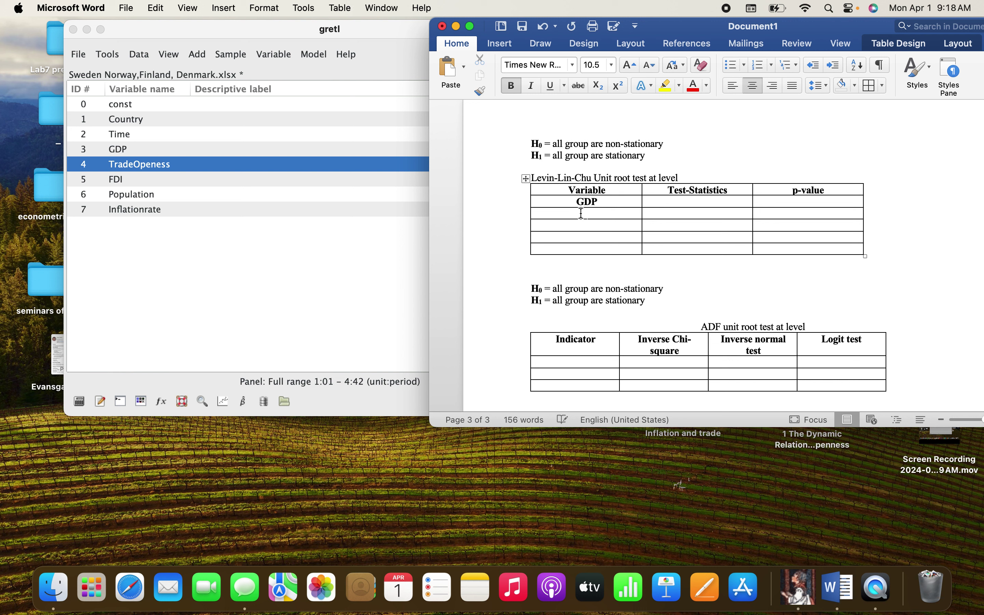
text(Trade)
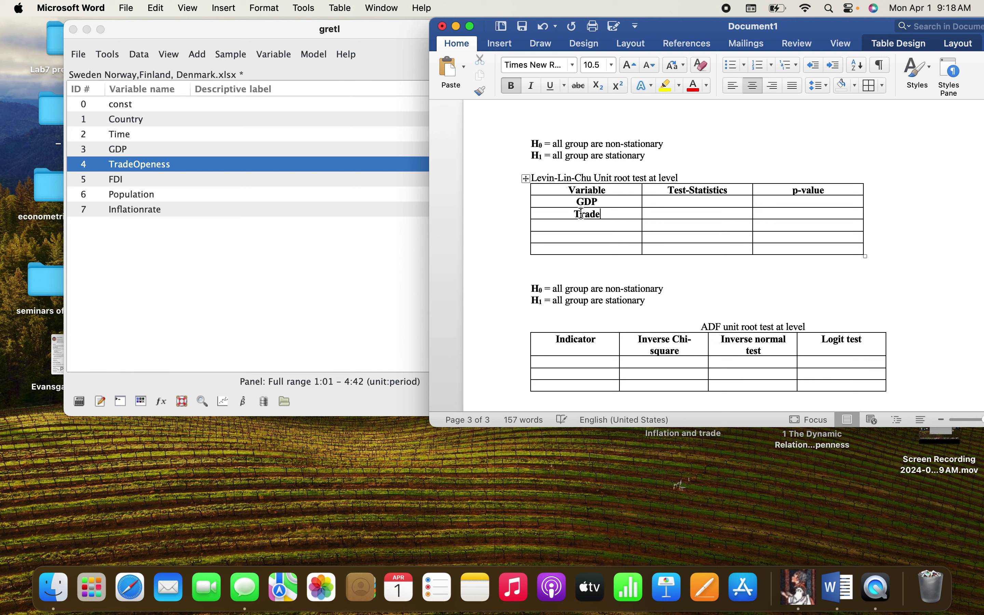
text( openness)
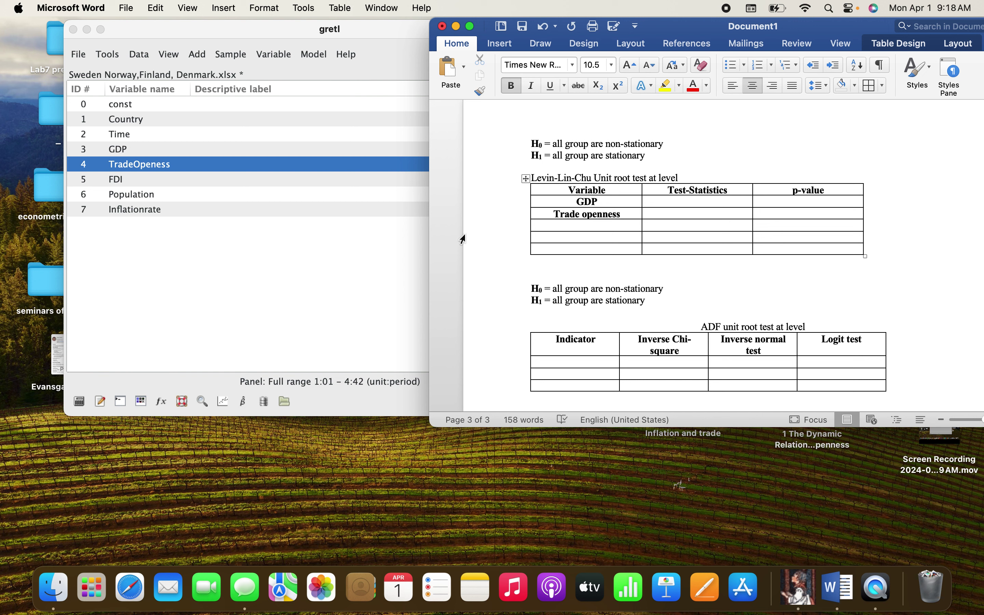
- Run the Levin-Lin-Chu unit root test on GDP in gretl with lag order 3 and a constant
click(279, 255)
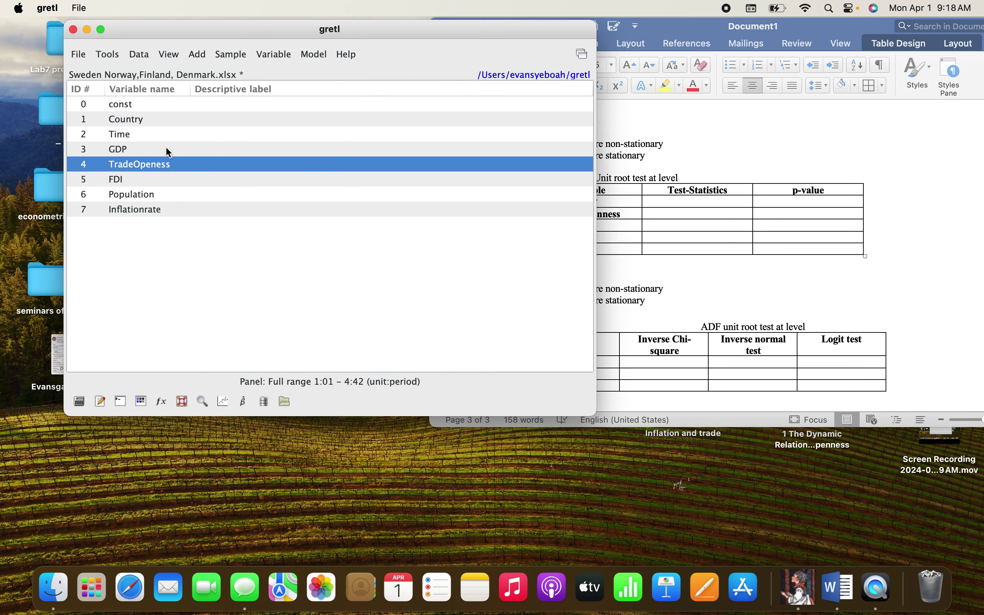
click(691, 208)
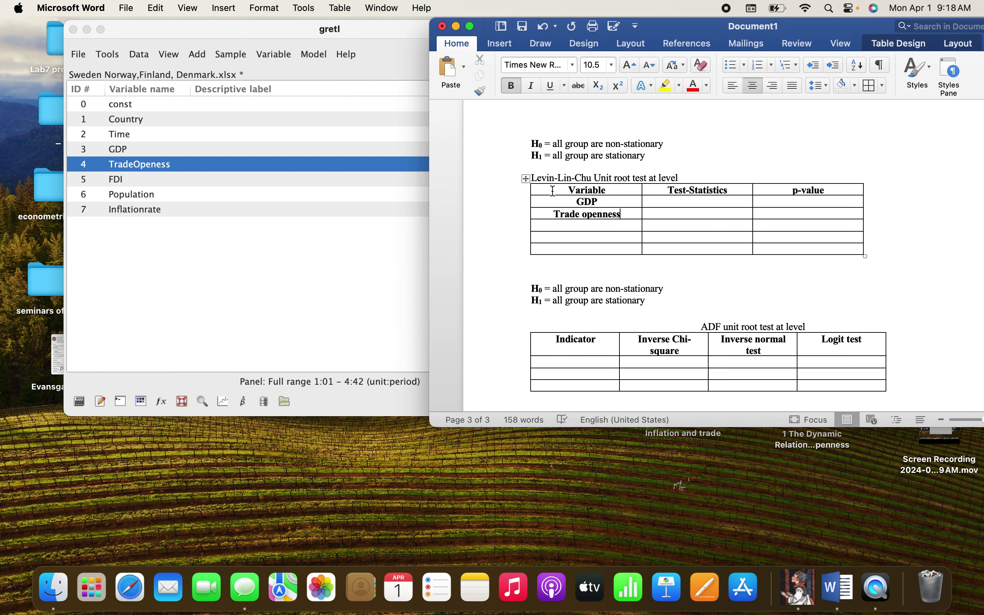
click(265, 161)
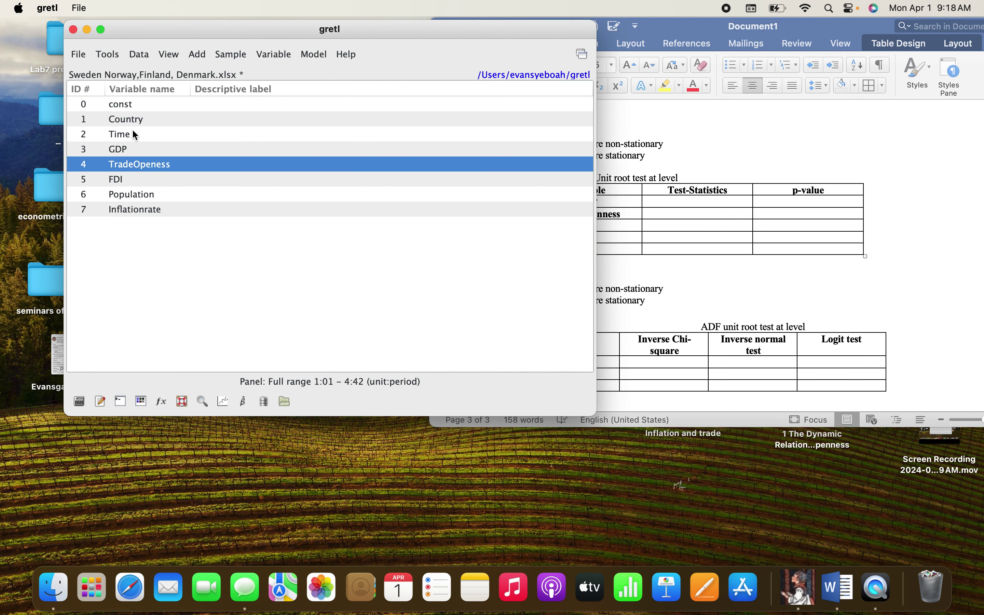
click(126, 148)
click(270, 54)
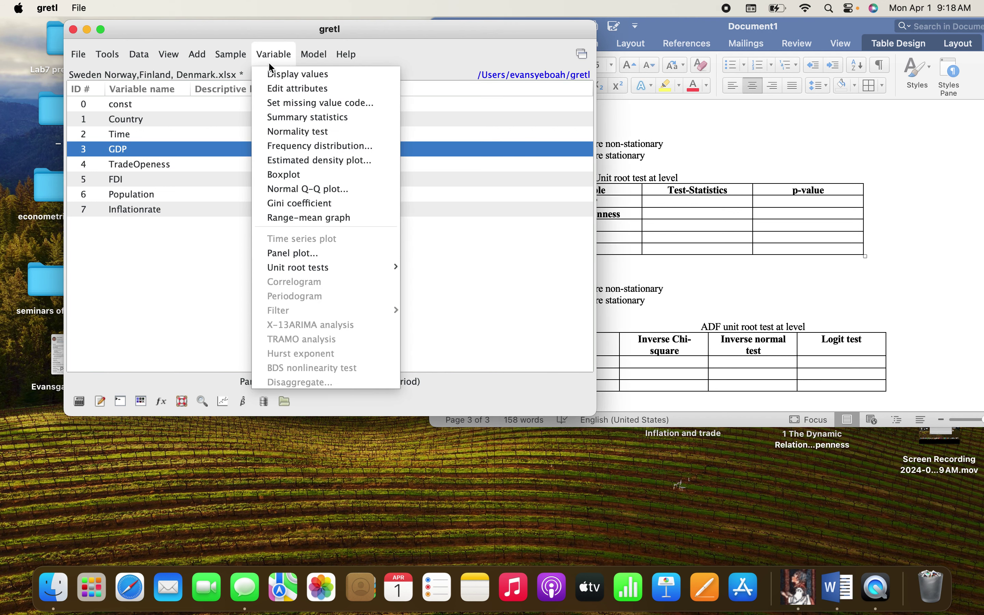
mouse_move(330, 267)
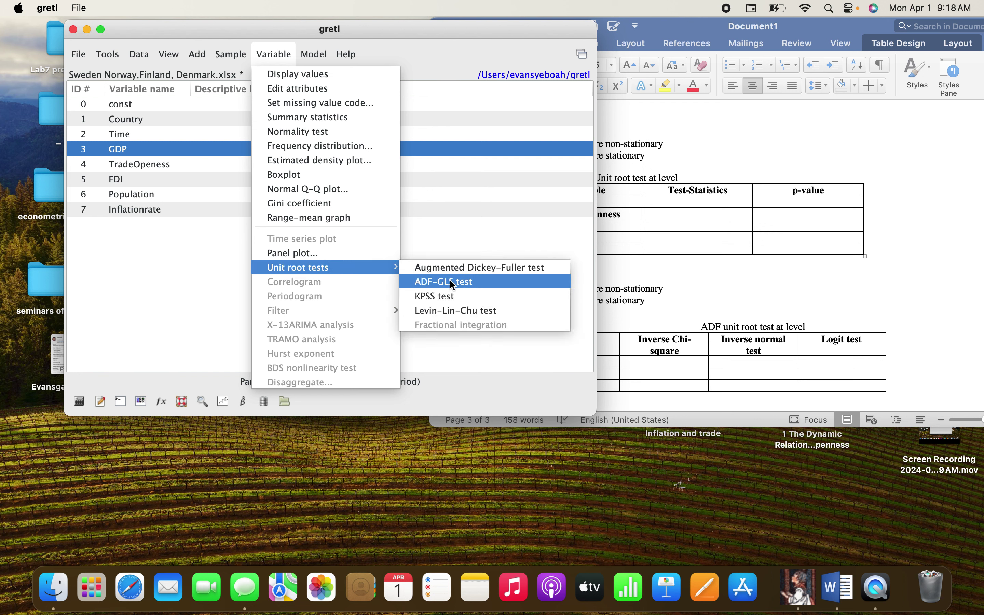
click(458, 315)
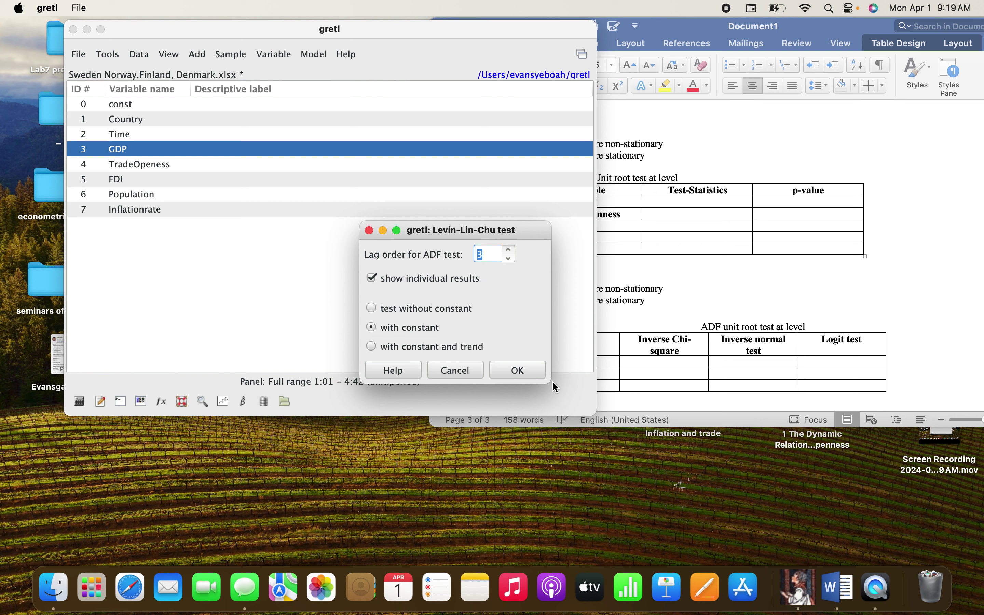
click(527, 369)
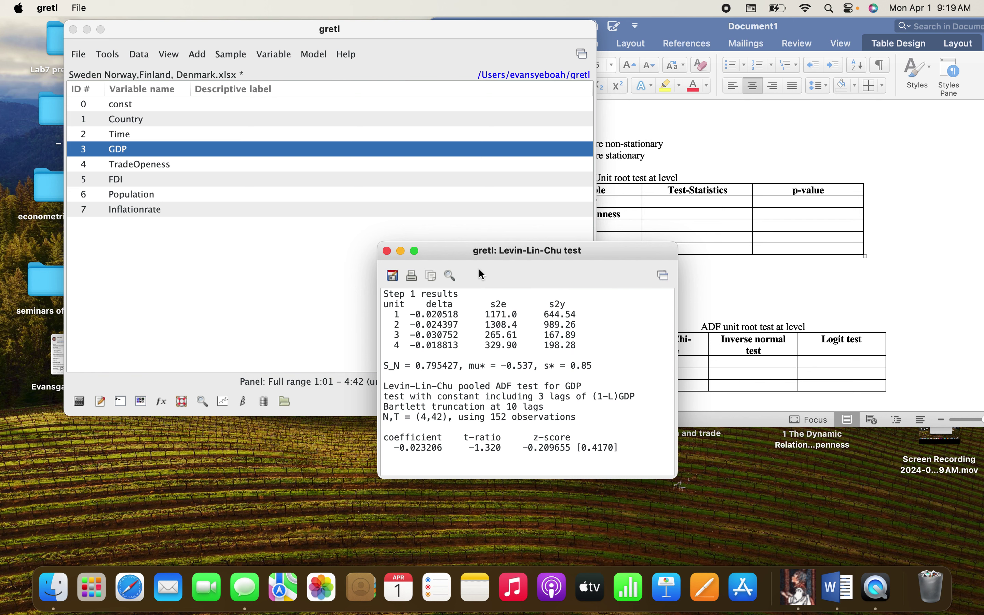
- Copy the GDP t-ratio from gretl into the GDP row's Test-Statistics cell in Word as -1.320
drag(480, 260, 344, 175)
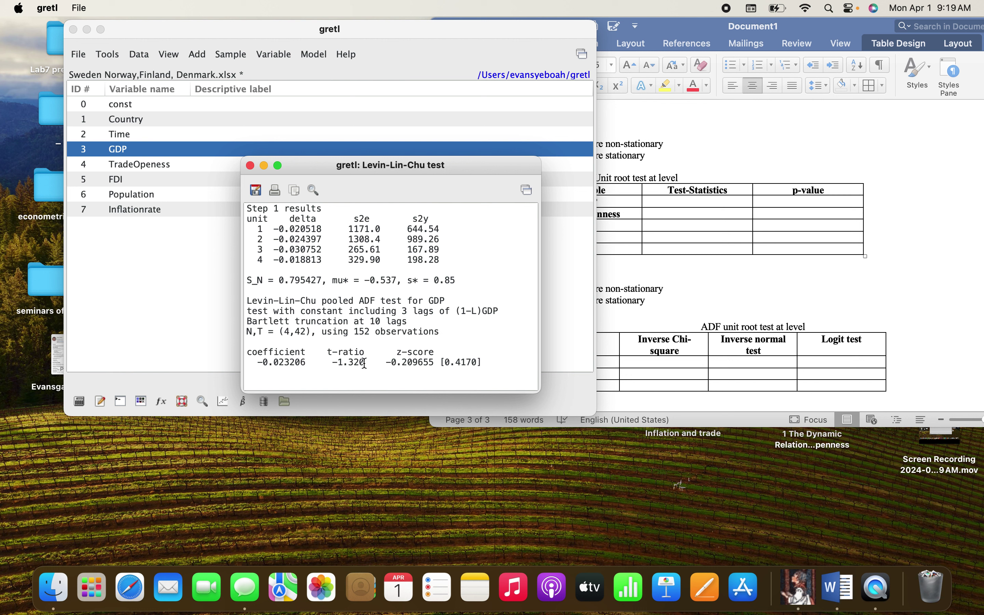
drag(365, 362, 330, 364)
key(cmd+c)
click(802, 276)
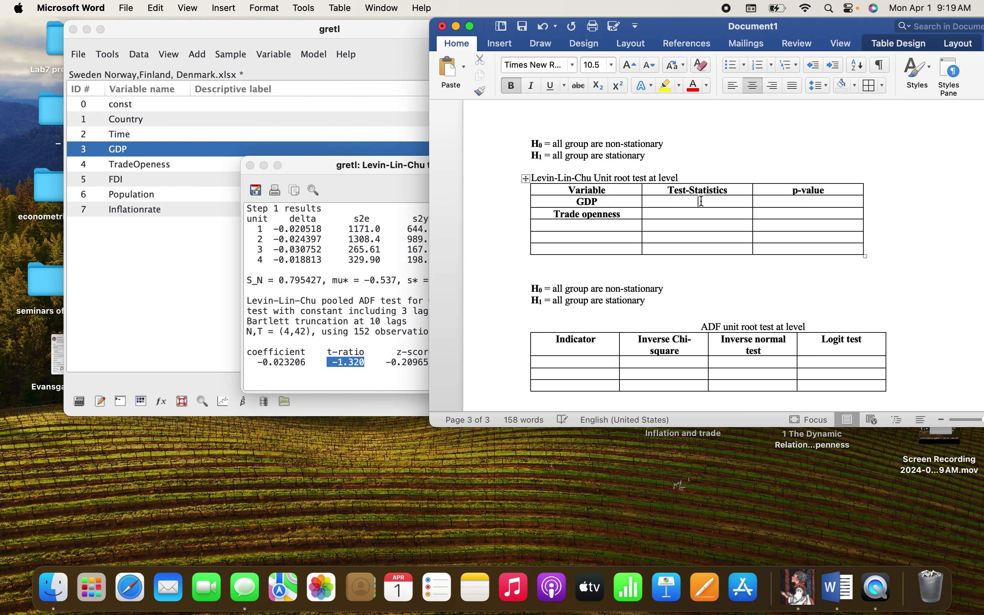
key(cmd+v)
- Copy the GDP test's p-value from gretl into the GDP row's p-value cell in Word as 0.417
click(407, 358)
click(404, 360)
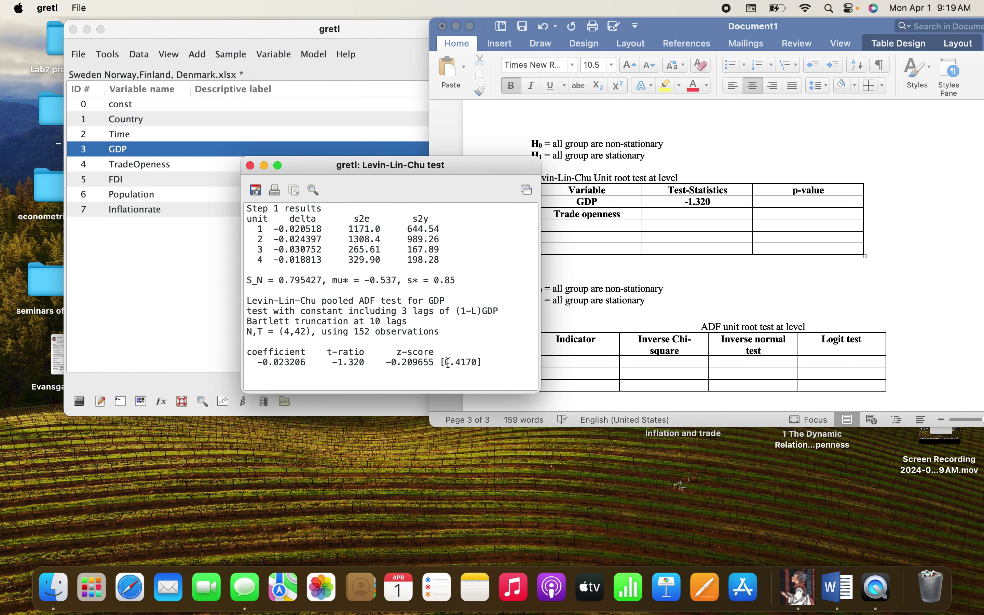
drag(444, 362, 473, 363)
key(super+c)
click(793, 214)
click(793, 201)
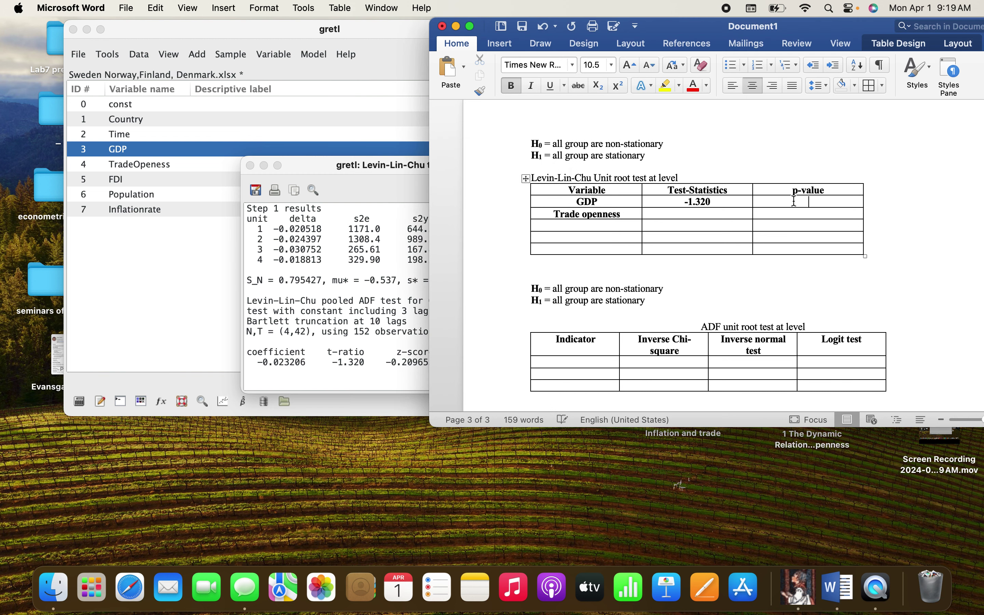
key(super+v)
scroll(746, 212, up, 1)
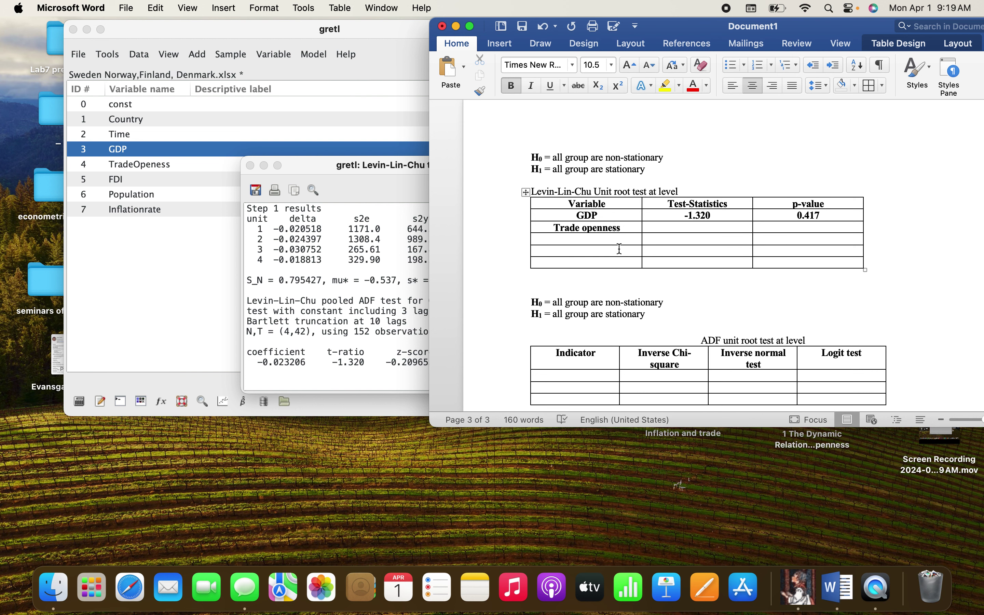
- Close the GDP results and run the Levin-Lin-Chu test on TradeOpeness with lag order 3 and a constant
click(315, 279)
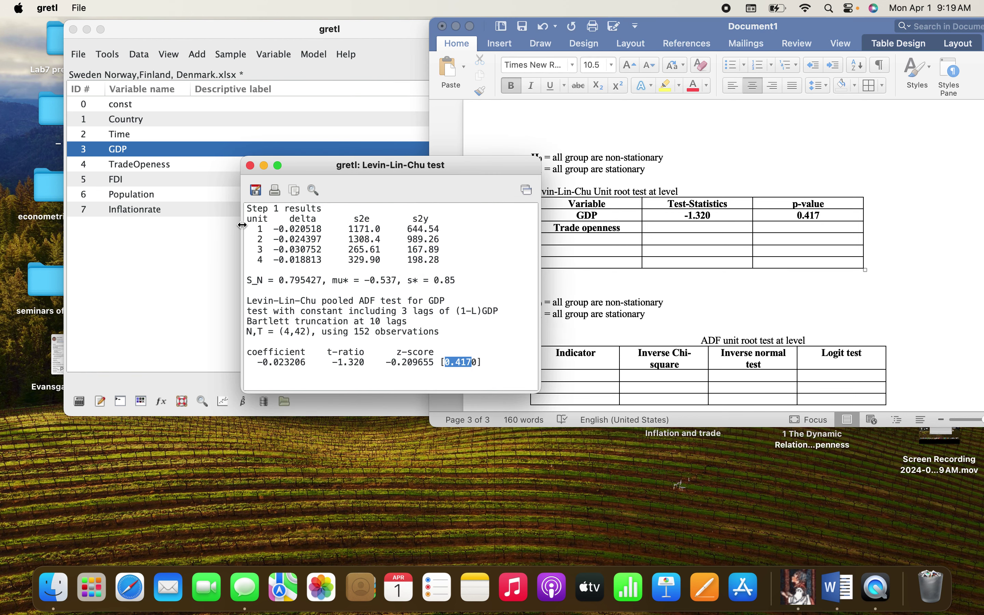
click(250, 166)
click(167, 164)
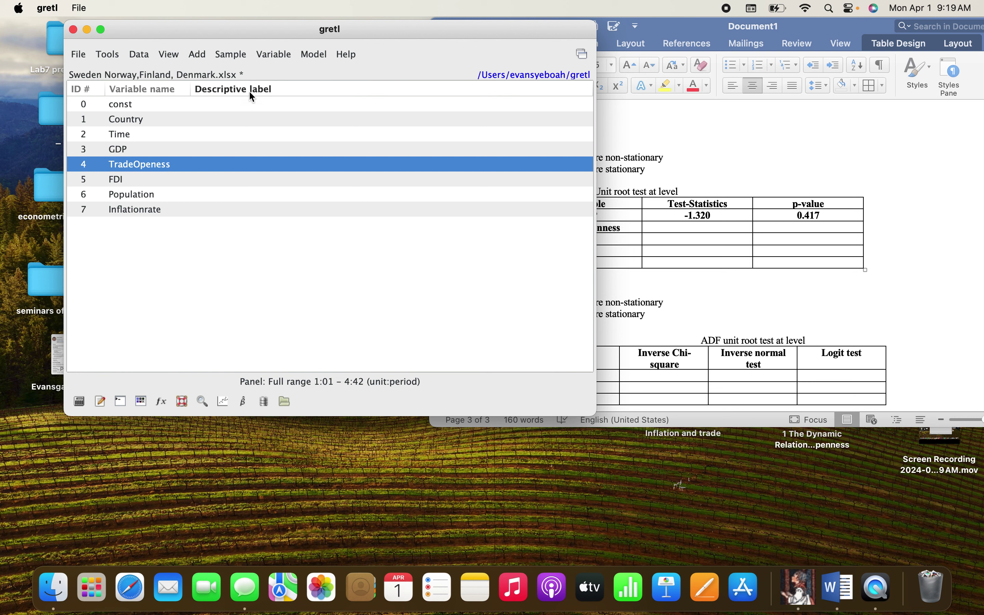
click(267, 53)
mouse_move(293, 269)
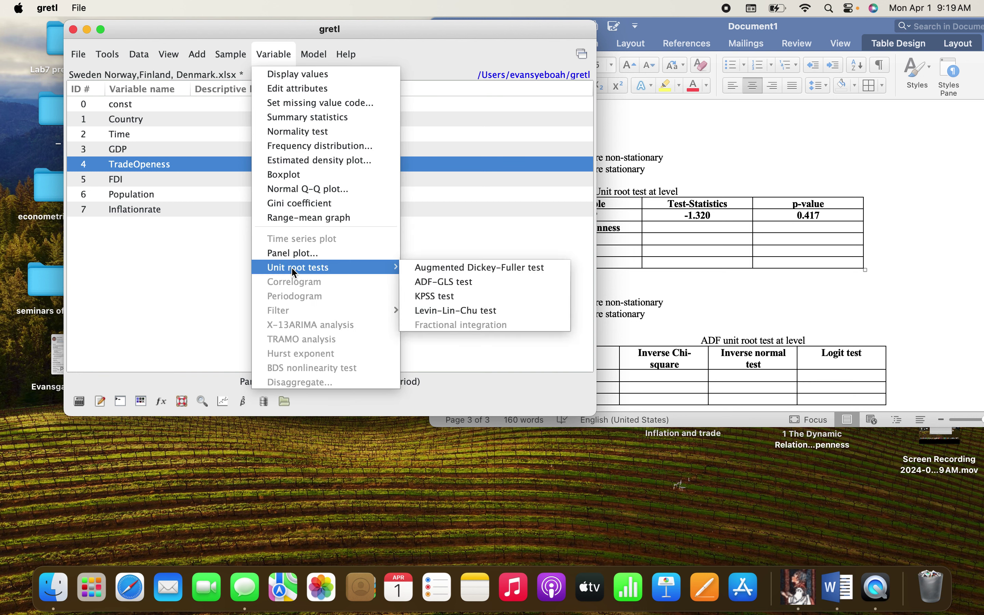
click(424, 313)
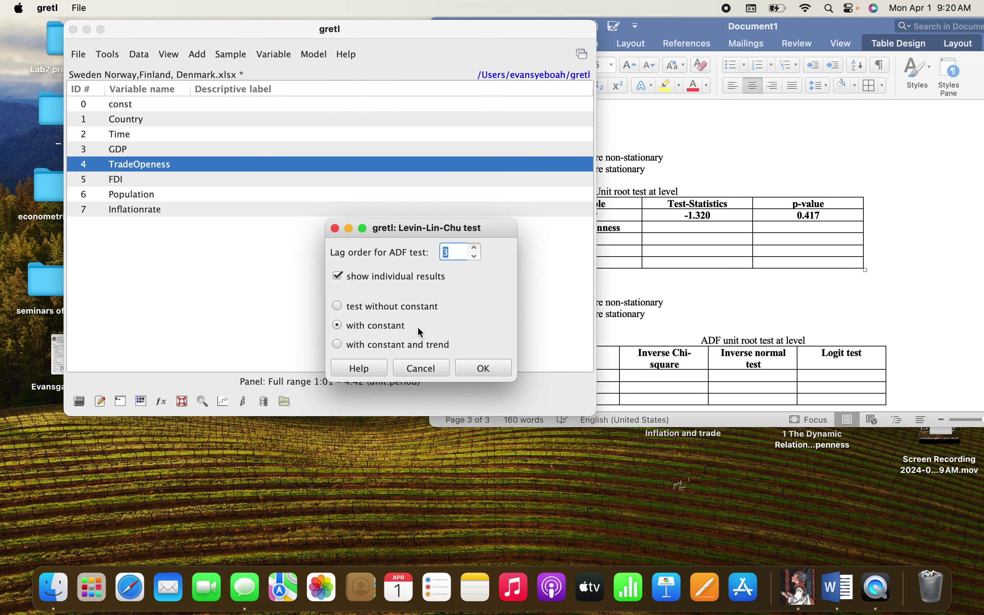
click(488, 365)
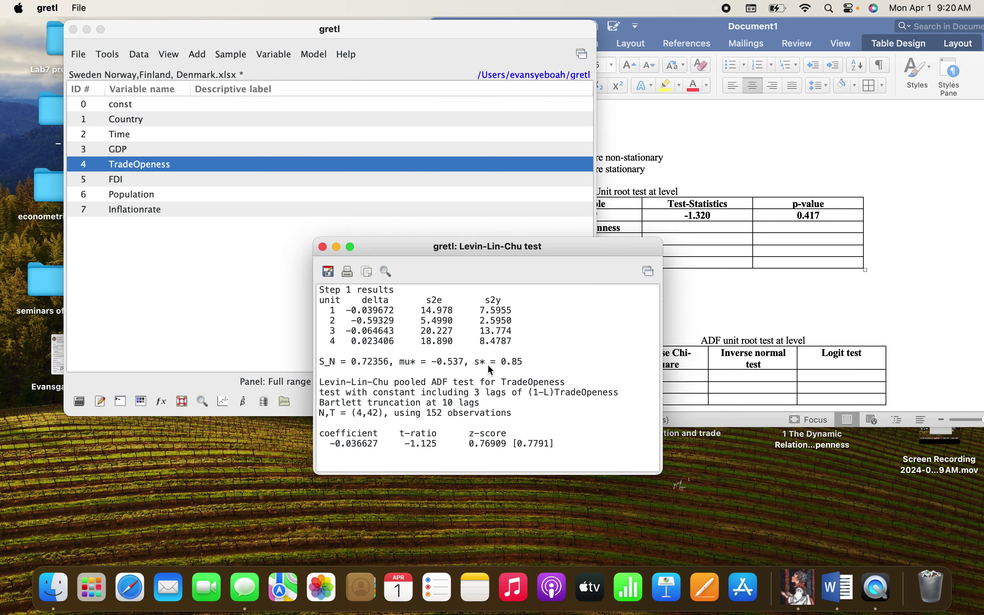
- Copy the TradeOpeness t-ratio from gretl into the Trade openness row's Test-Statistics cell in Word as -1.125
drag(430, 247, 343, 100)
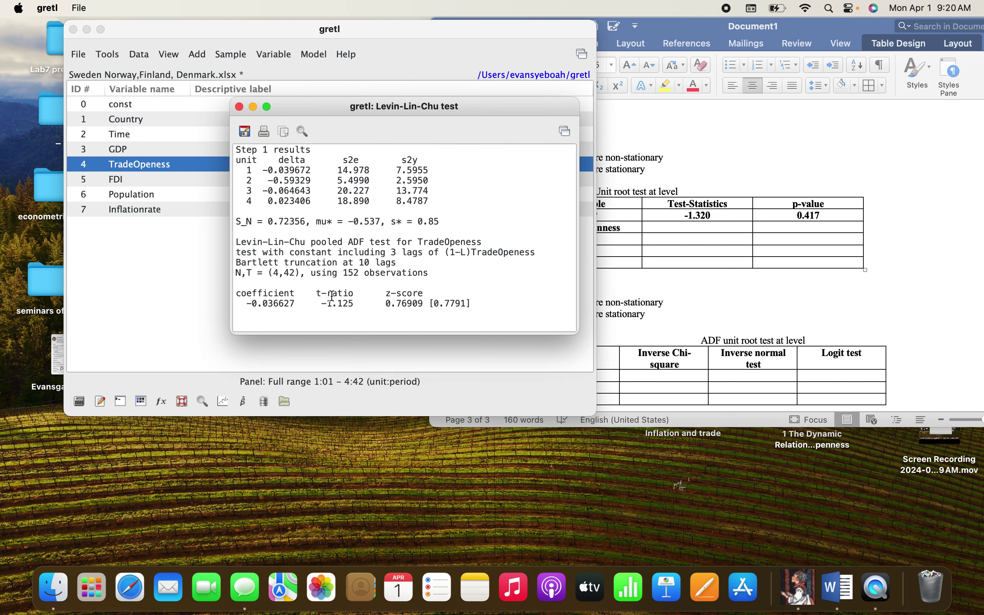
drag(321, 304, 359, 305)
key(super+c)
click(719, 215)
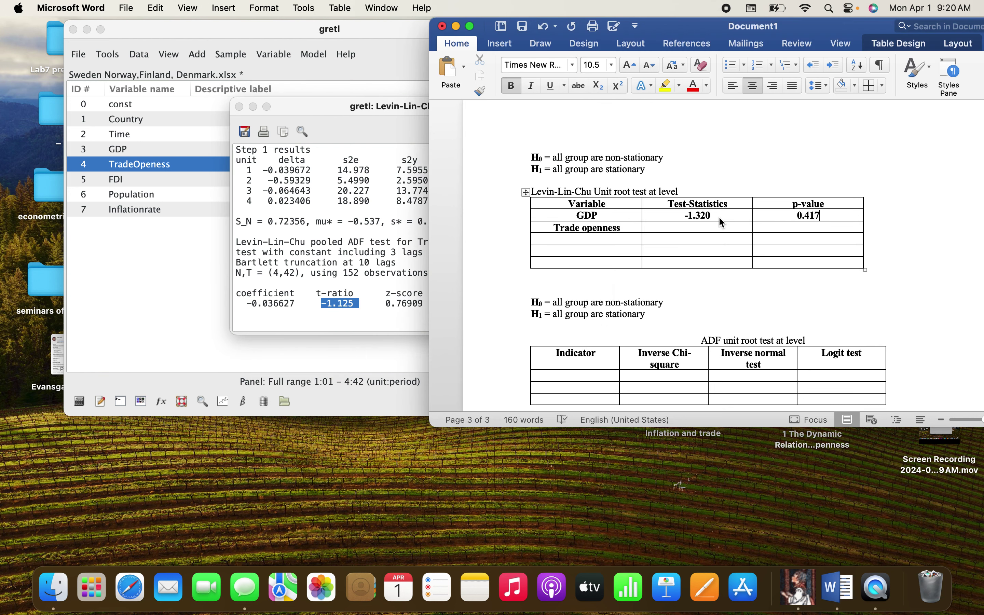
click(706, 226)
key(super+v)
- Enter the TradeOpeness z-score to three decimals, 0.769, in the Trade openness p-value cell, and close the gretl results
click(327, 304)
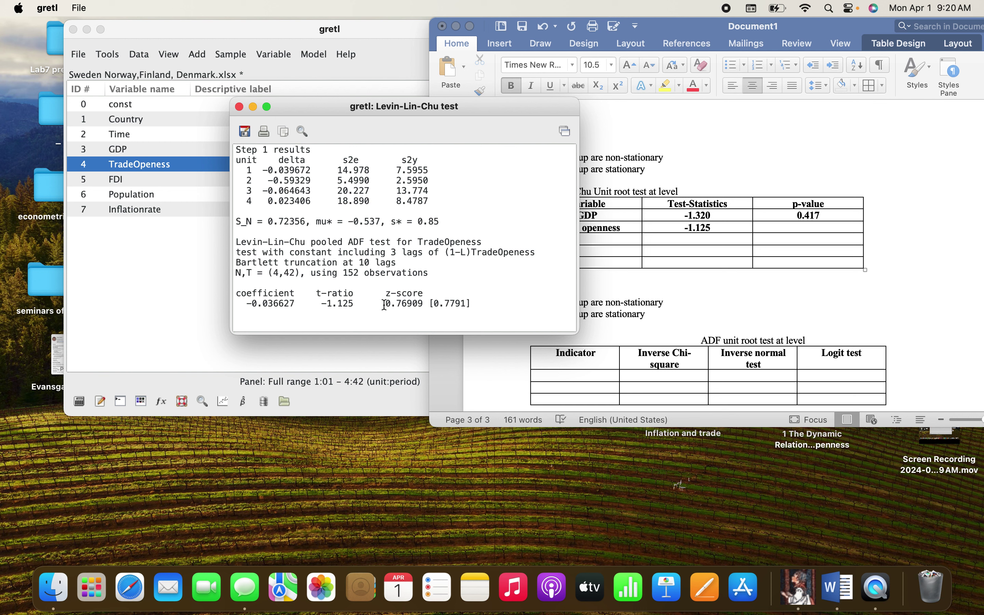
drag(385, 303, 417, 304)
click(800, 222)
click(802, 223)
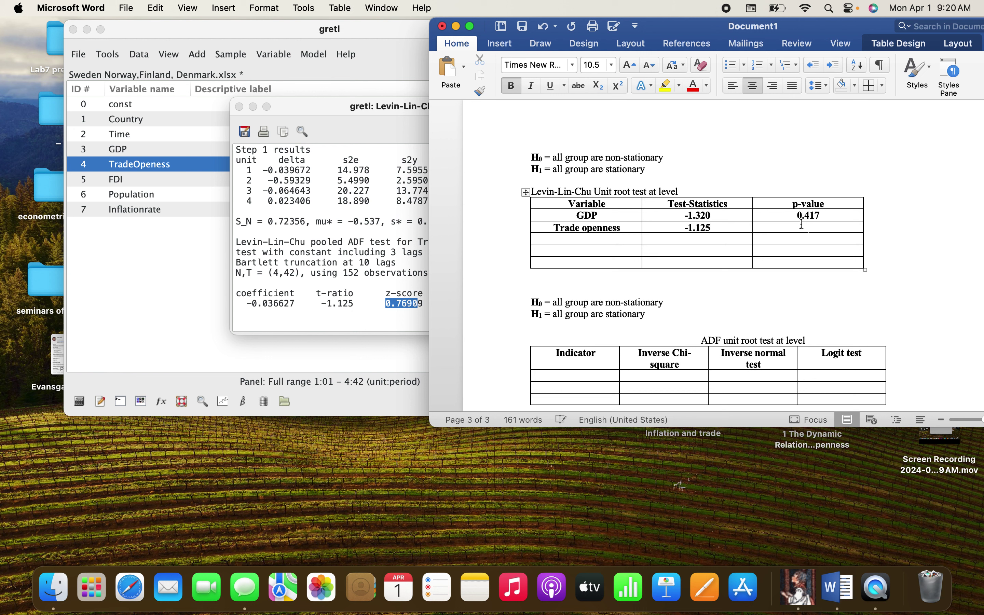
text(0.7690)
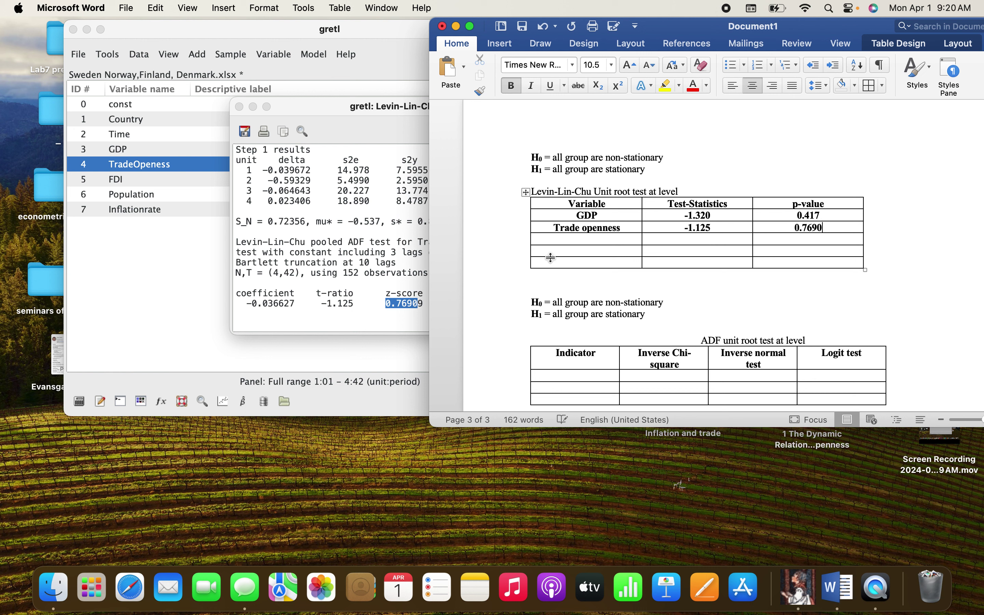
key(BackSpace)
click(351, 229)
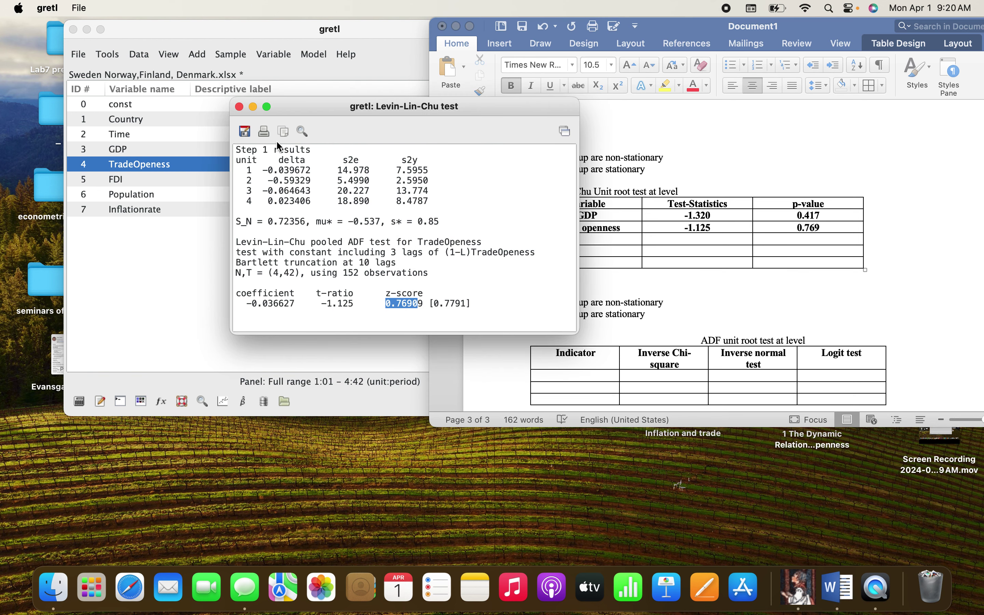
click(239, 107)
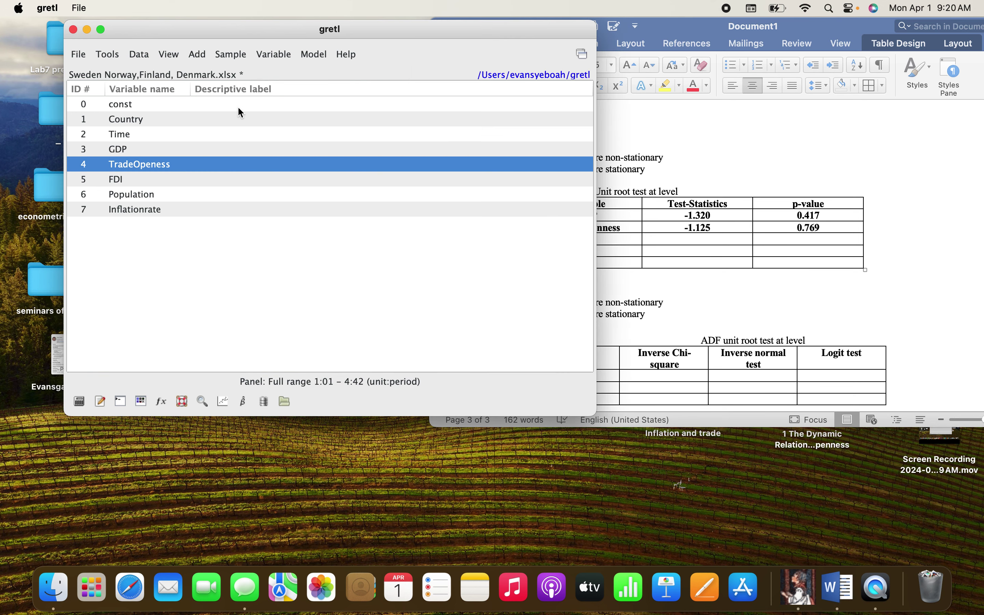
- Enter GDP and Trade openness in the first two Indicator cells of the ADF unit root table in Word
click(800, 237)
scroll(709, 265, down, 5)
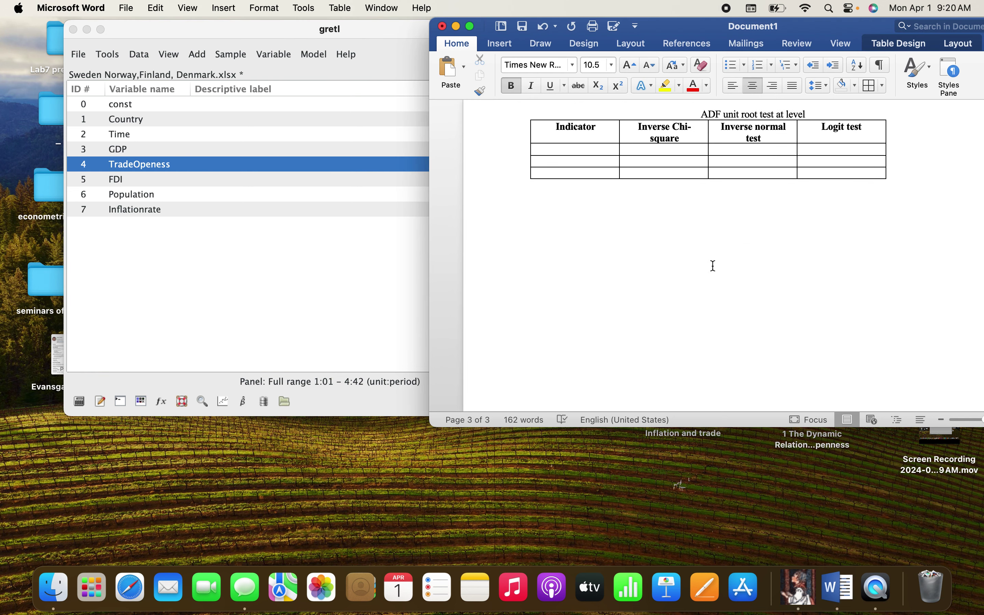
scroll(709, 266, up, 2)
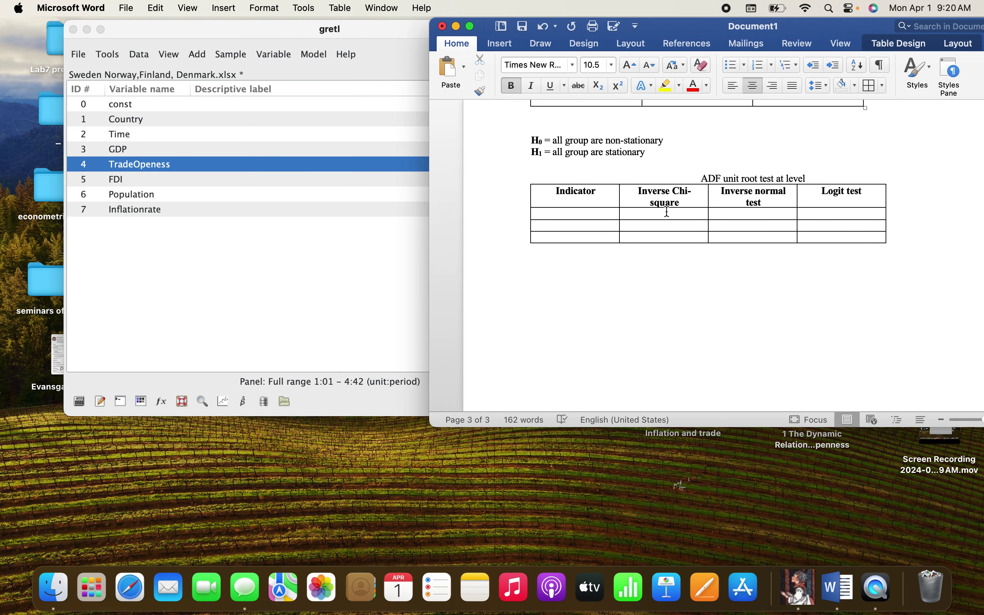
click(582, 215)
text(Gdp)
key(BackSpace)
key(BackSpace)
text(DP)
key(BackSpace)
text(Trade opennss)
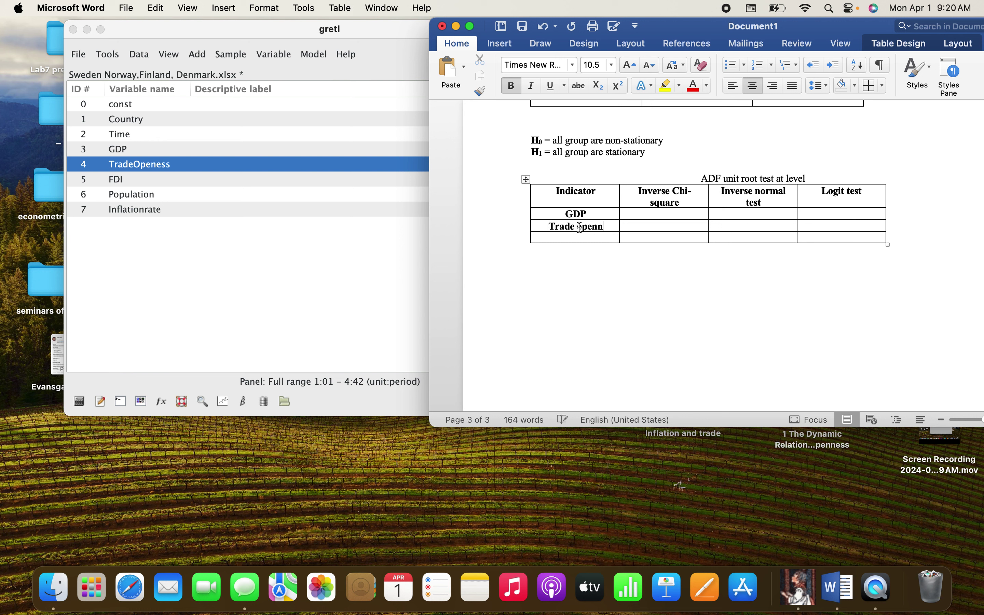
click(600, 227)
text(ess)
click(639, 264)
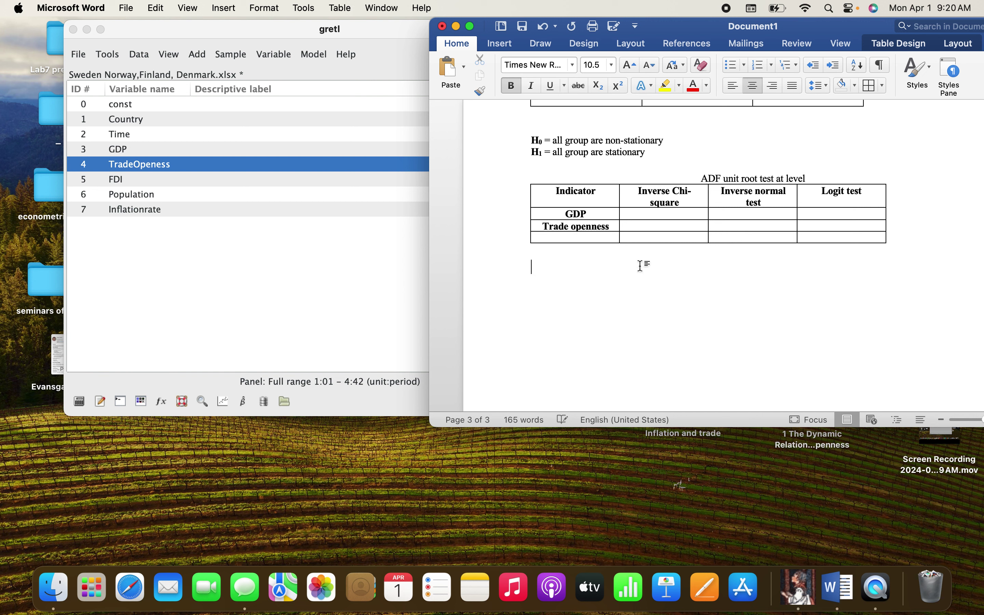
- Remove the bold formatting from the GDP and Trade openness entries in the Levin-Lin-Chu and ADF tables
scroll(558, 209, up, 5)
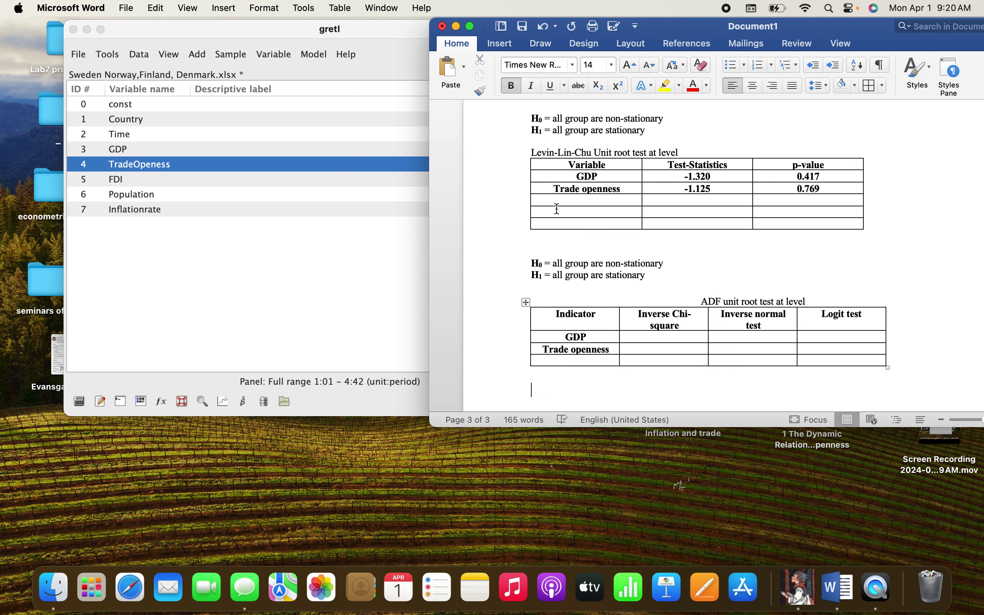
drag(580, 179, 783, 190)
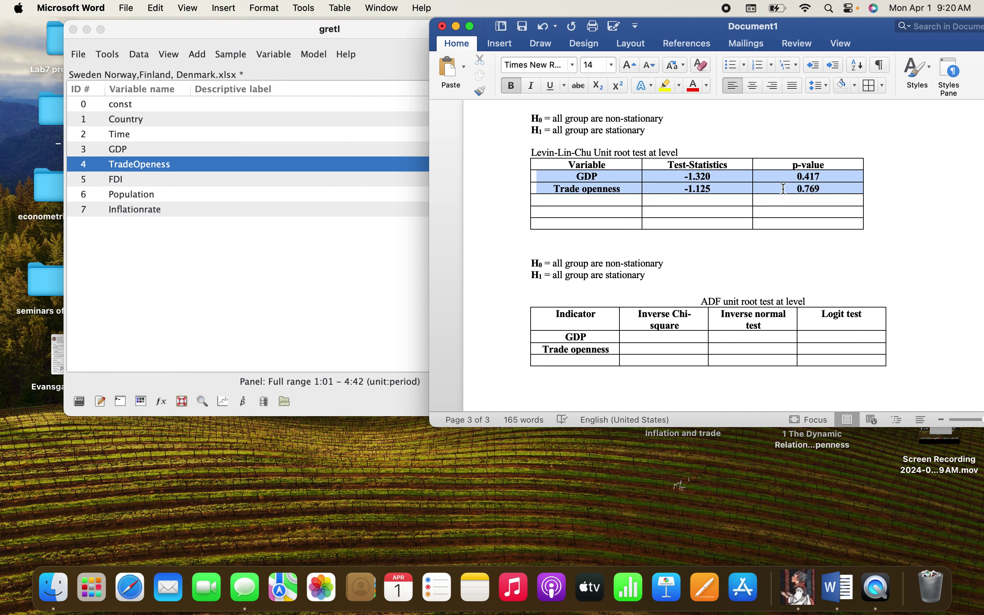
click(511, 86)
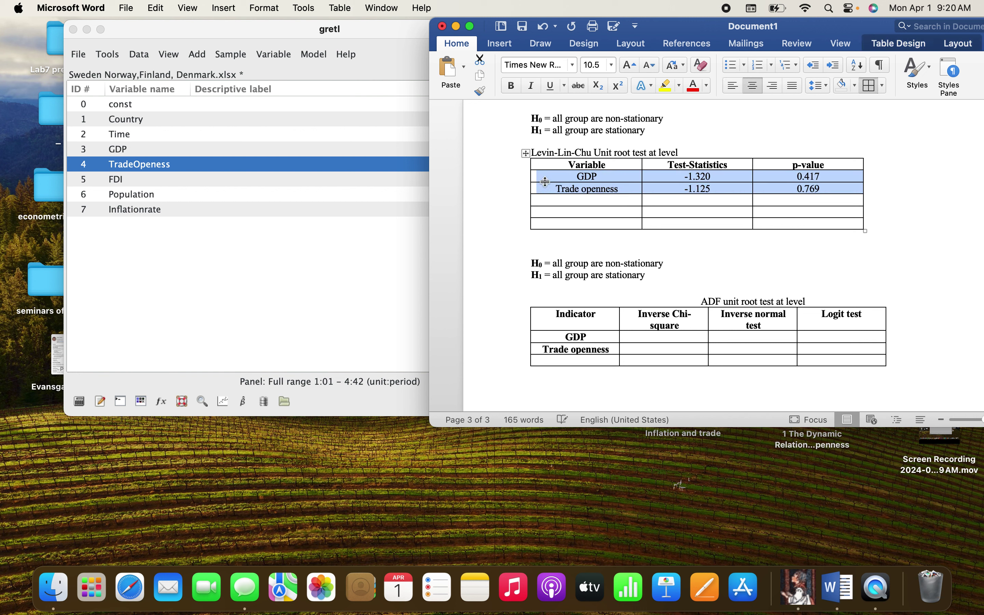
scroll(558, 284, down, 2)
drag(569, 301, 606, 316)
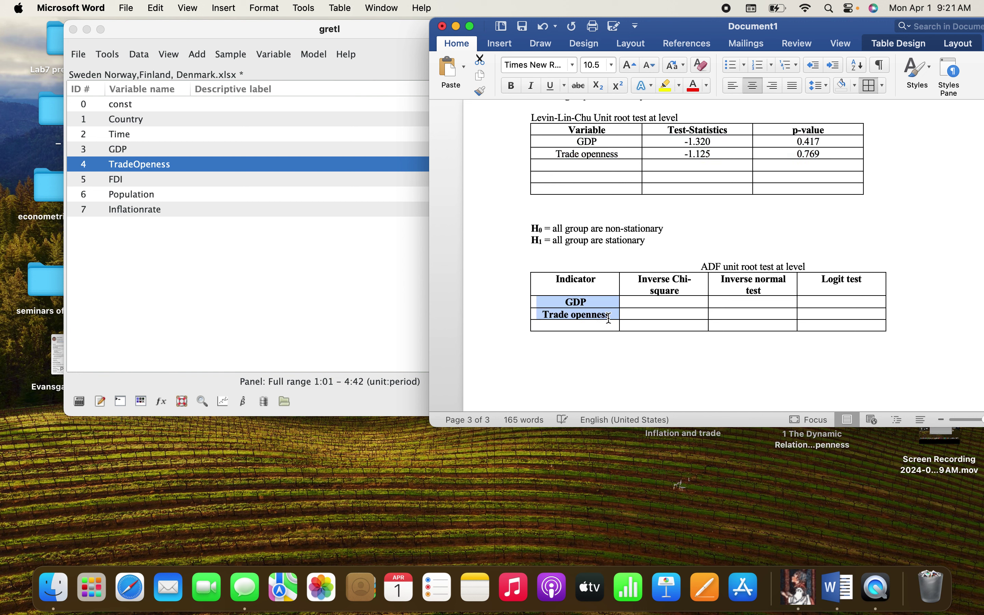
click(511, 88)
- Switch to gretl and run the Augmented Dickey-Fuller test on GDP with lag order 3, a constant and individual test results
click(383, 274)
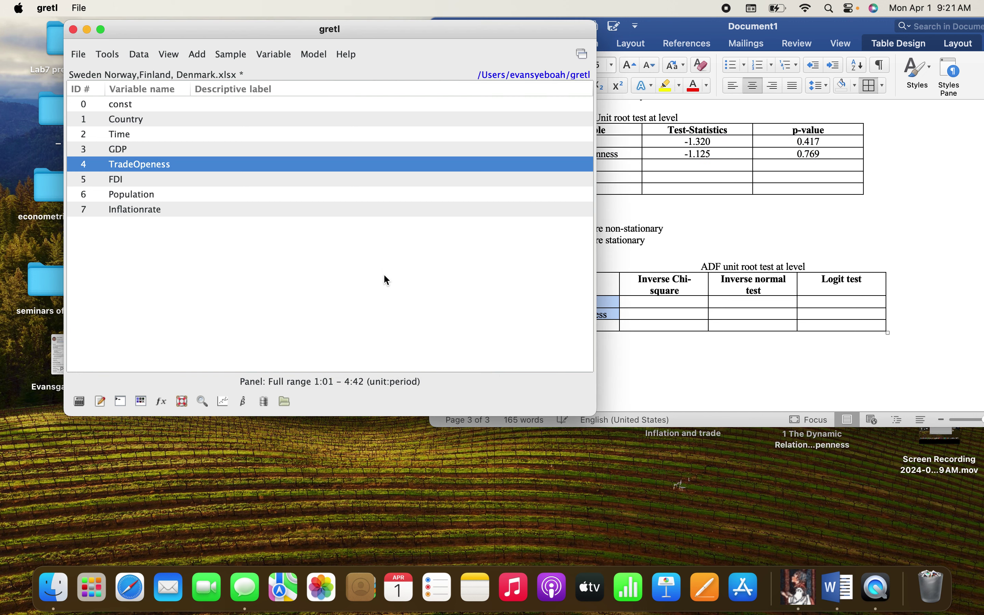
click(151, 150)
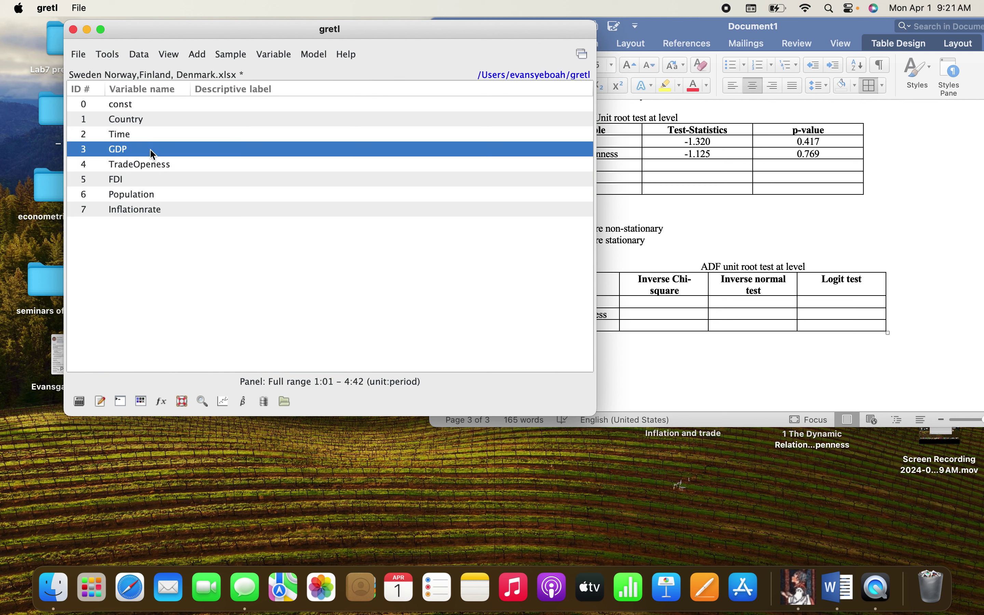
click(283, 55)
mouse_move(318, 271)
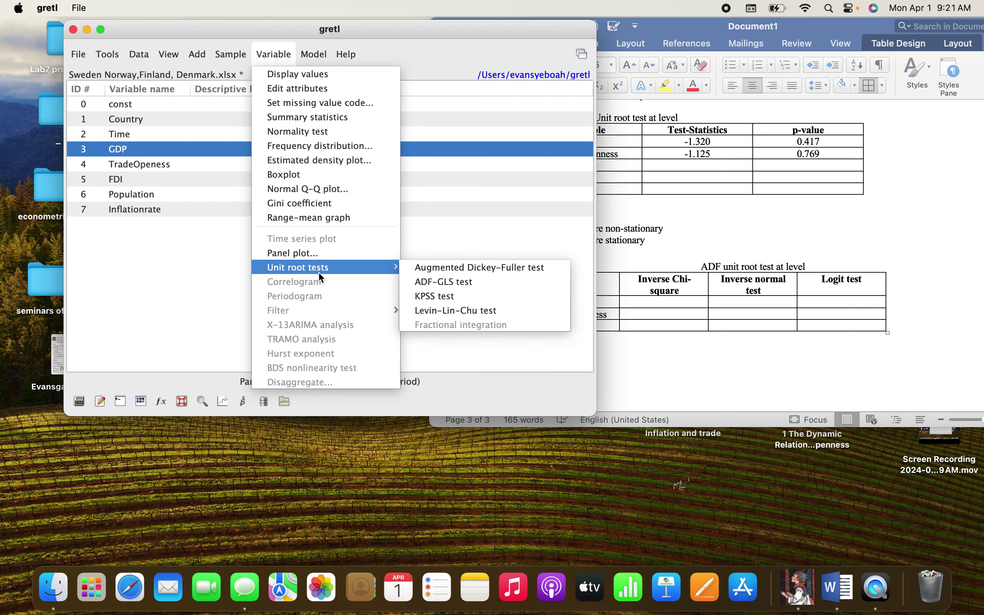
click(479, 268)
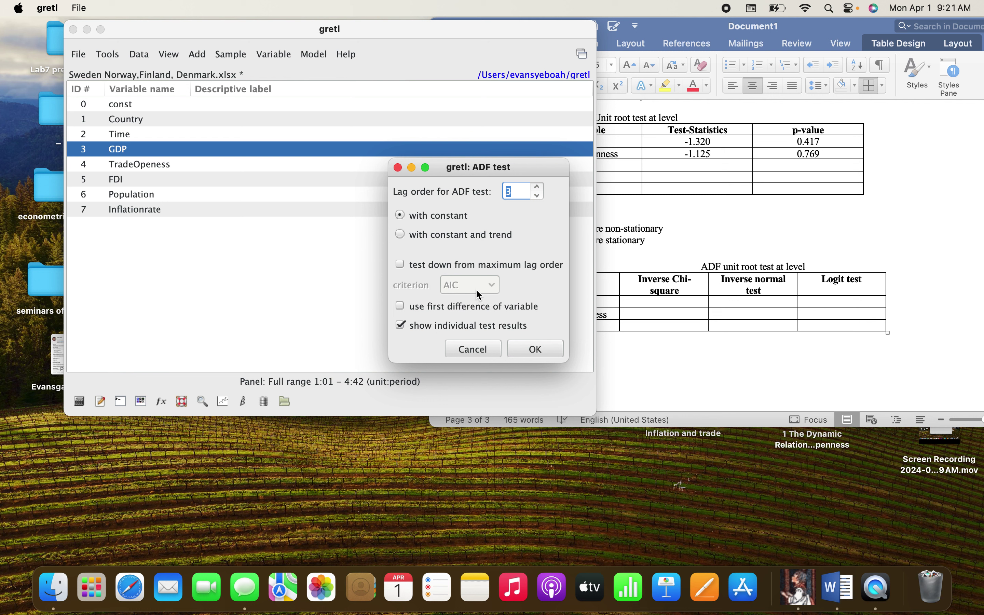
click(544, 351)
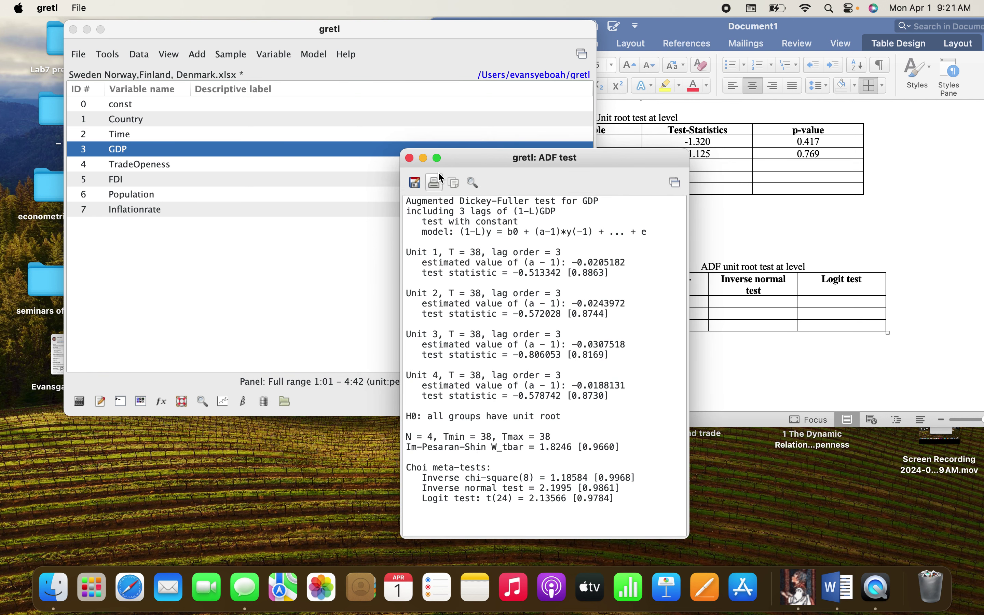
drag(458, 161, 246, 31)
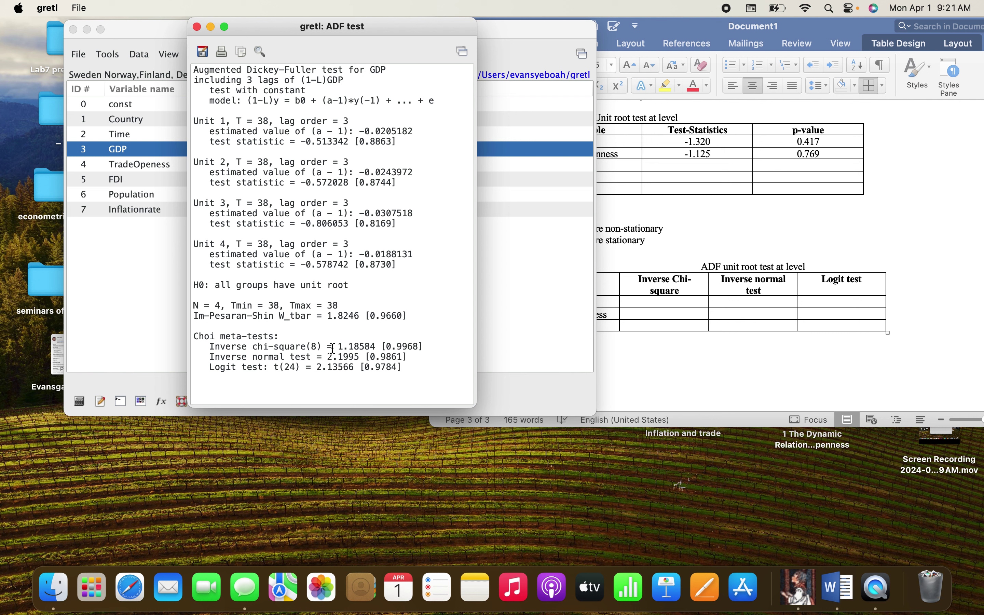
- Copy GDP's inverse chi-square statistic, 1.18584, from gretl into the GDP row's Inverse Chi-square cell of the ADF table in Word
drag(338, 346, 381, 348)
key(super+c)
click(675, 303)
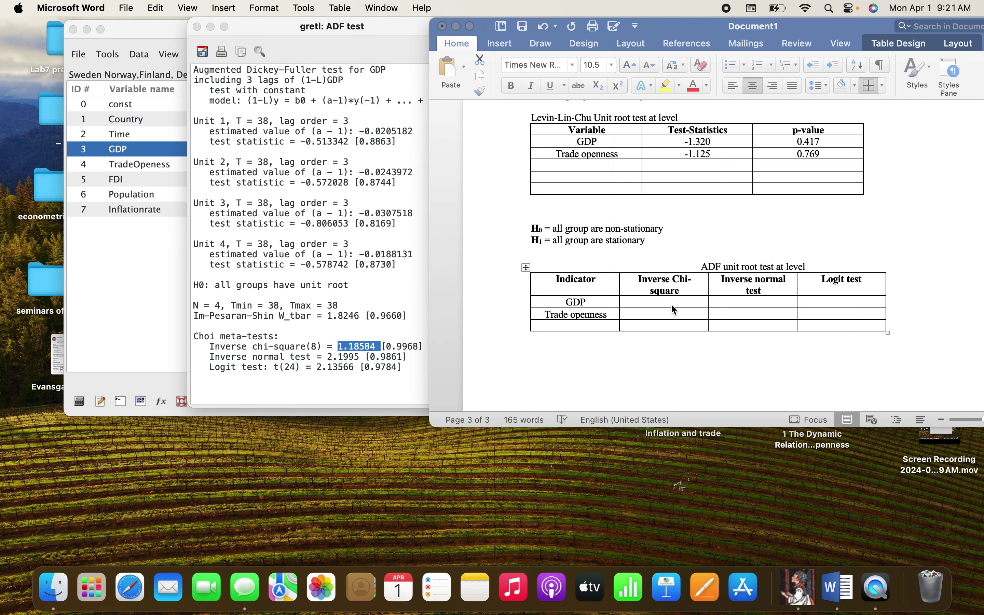
key(super+v)
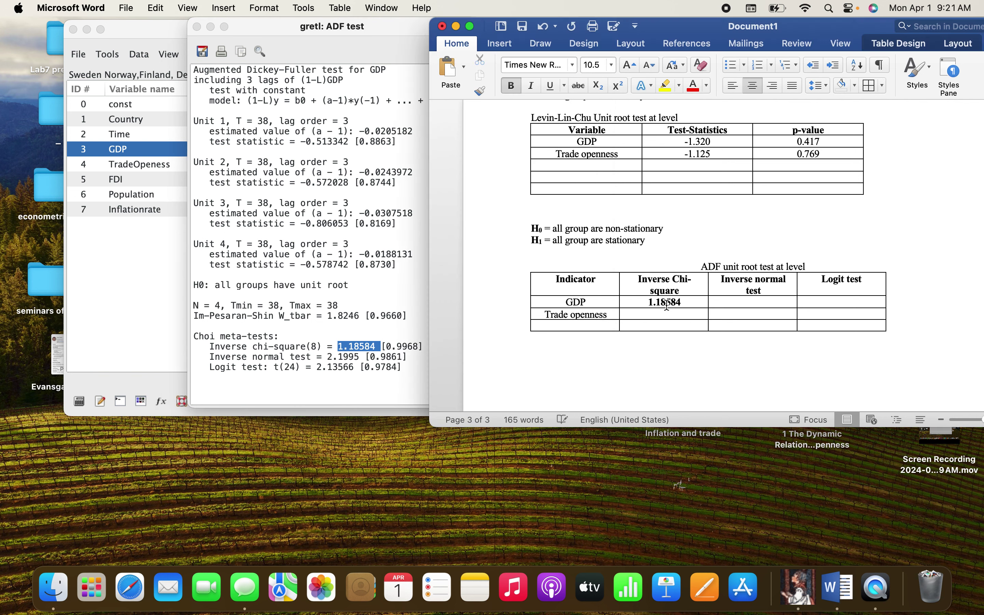
- Copy GDP's inverse normal test statistic, 2.1995, from gretl into the GDP row's Inverse normal test cell in Word
click(345, 366)
drag(323, 356, 361, 357)
key(super+c)
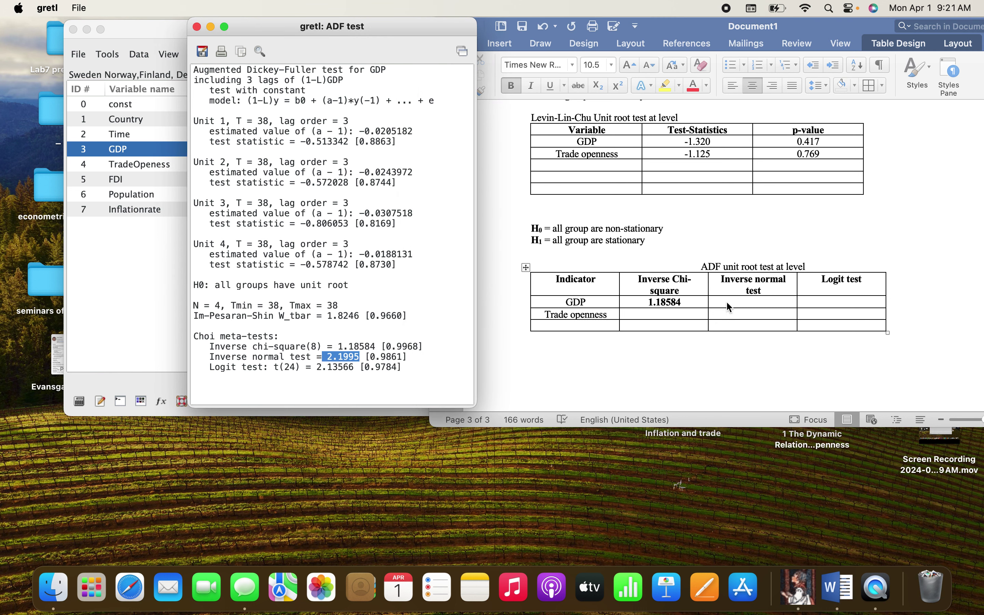
click(742, 300)
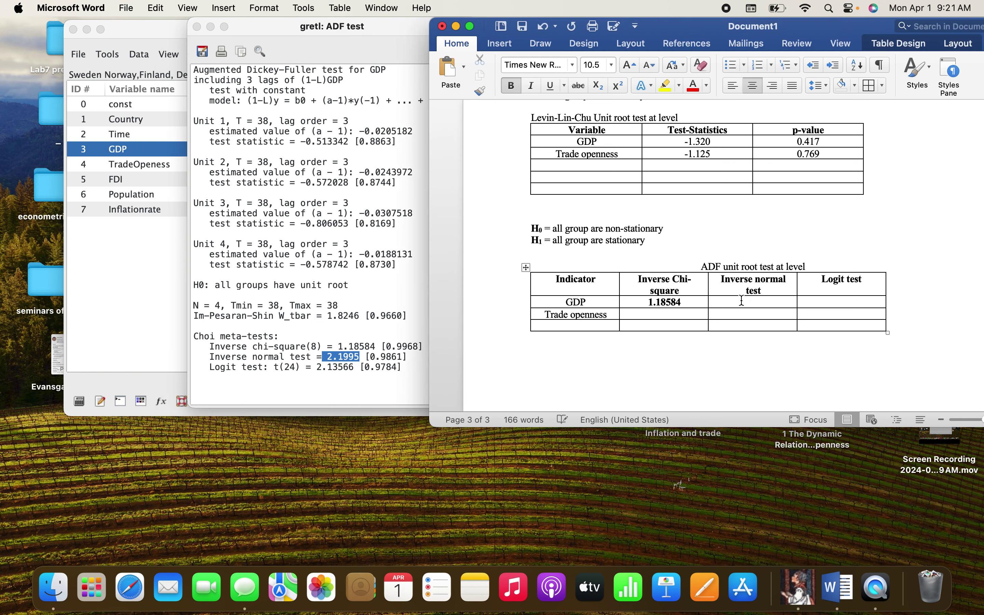
key(super+v)
- Copy GDP's logit test statistic, 2.13566, from gretl into the GDP row's Logit test cell in Word
click(370, 365)
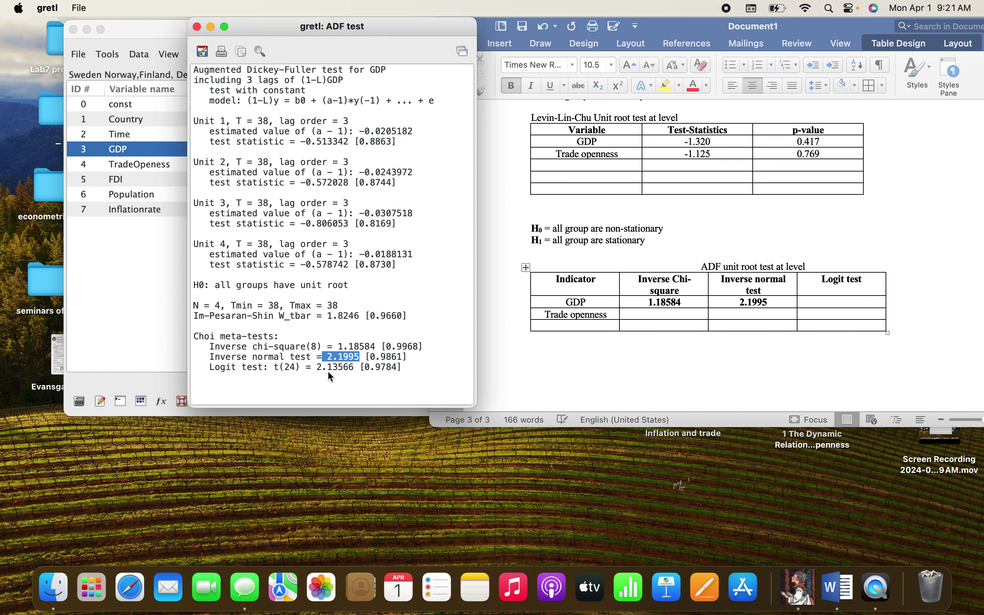
drag(317, 365, 355, 365)
key(super+c)
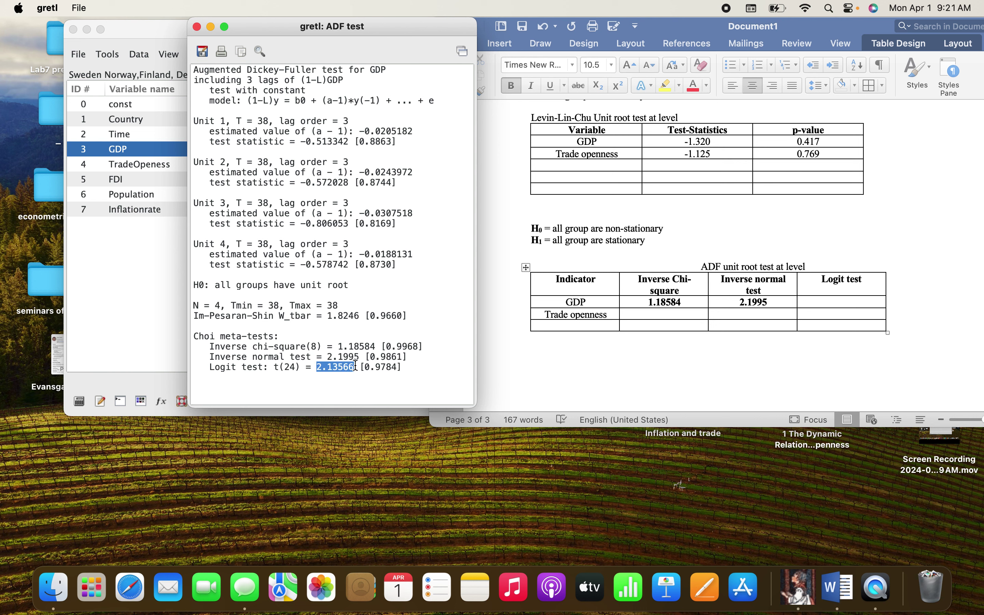
click(838, 304)
key(super+v)
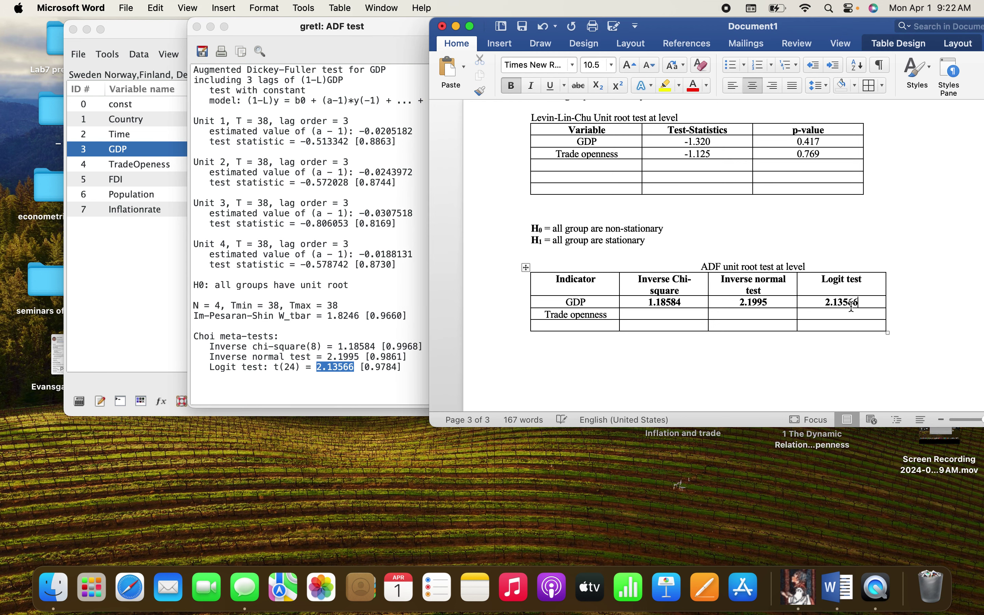
- Shorten the GDP row's ADF statistics to three decimals: 2.135 for Logit, 2.199 for Inverse normal and 1.185 for Inverse Chi-square
key(BackSpace)
key(BackSpace)
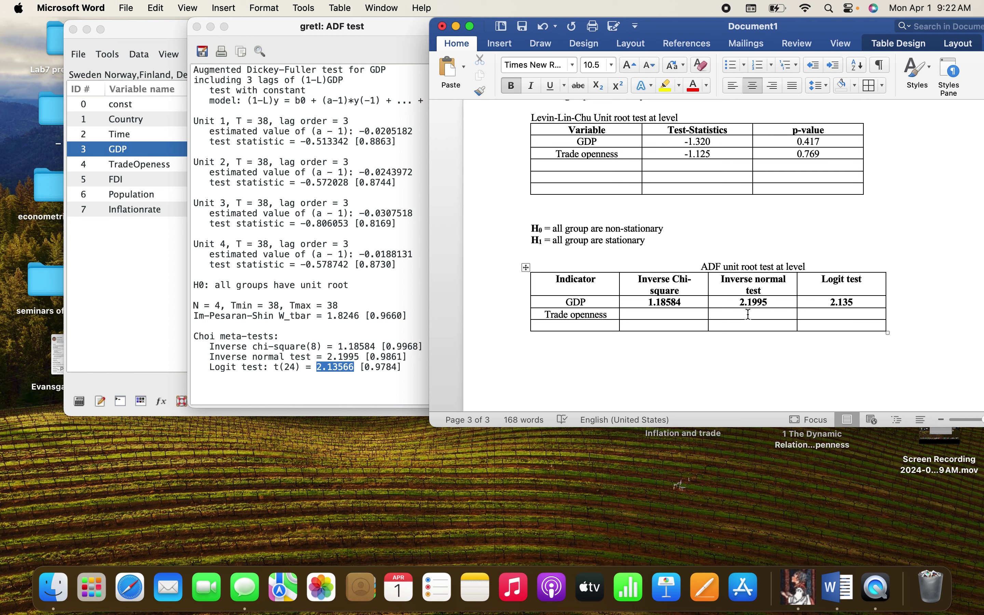
click(768, 302)
key(BackSpace)
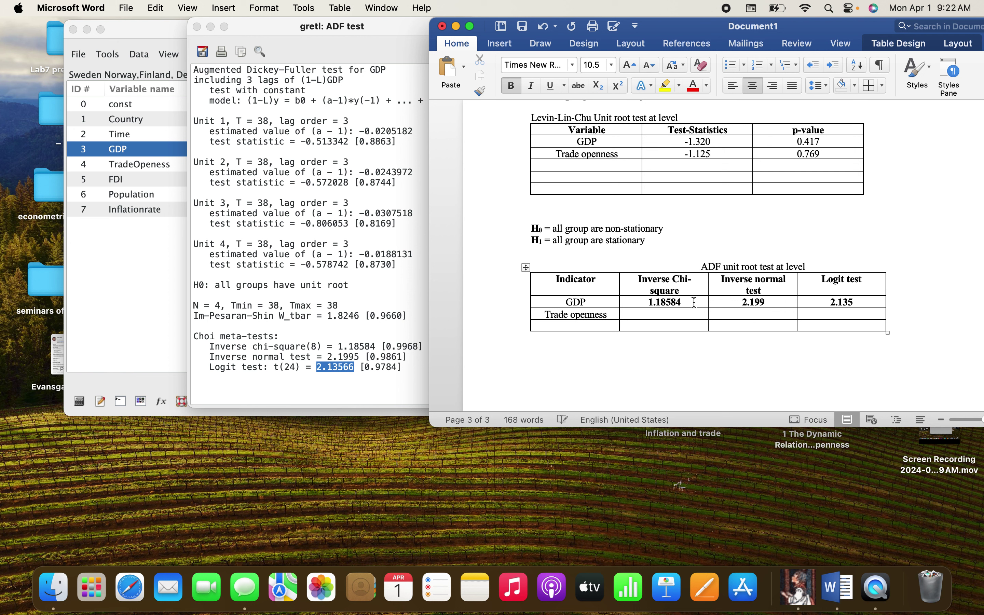
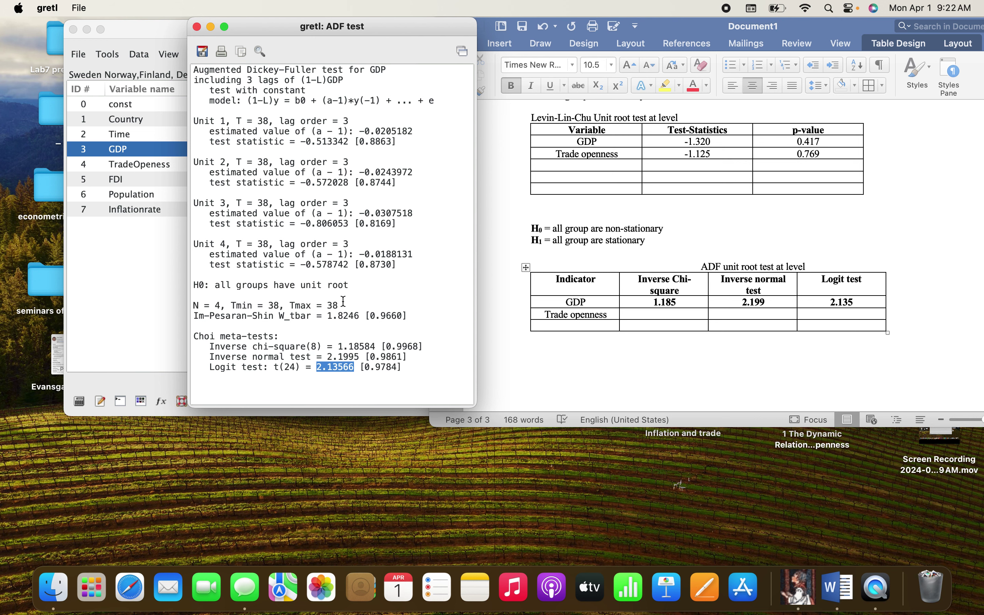
- Close the GDP results in gretl and run the Augmented Dickey-Fuller test on TradeOpeness with lag order 3 and a constant
click(197, 27)
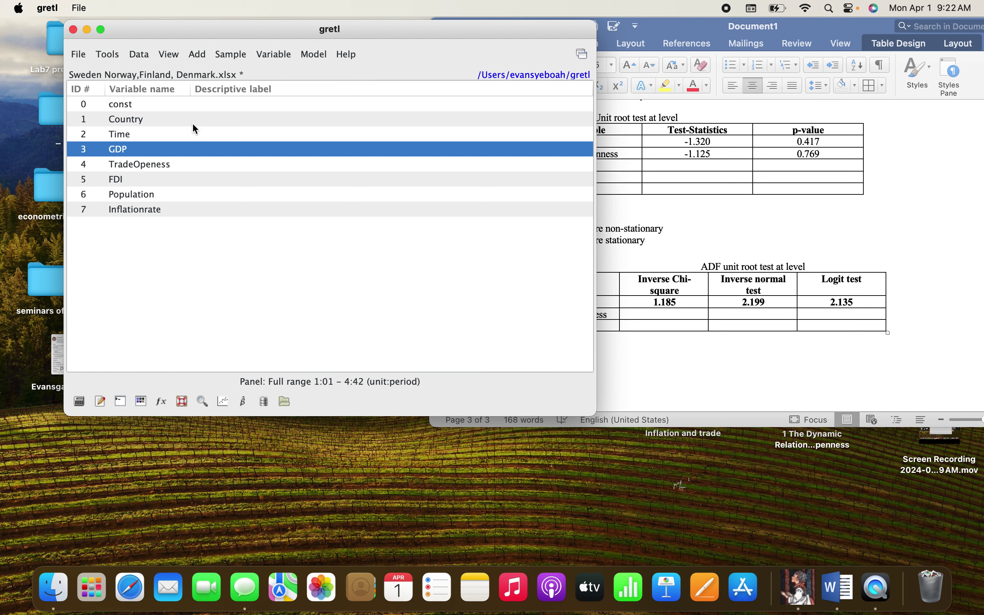
click(168, 165)
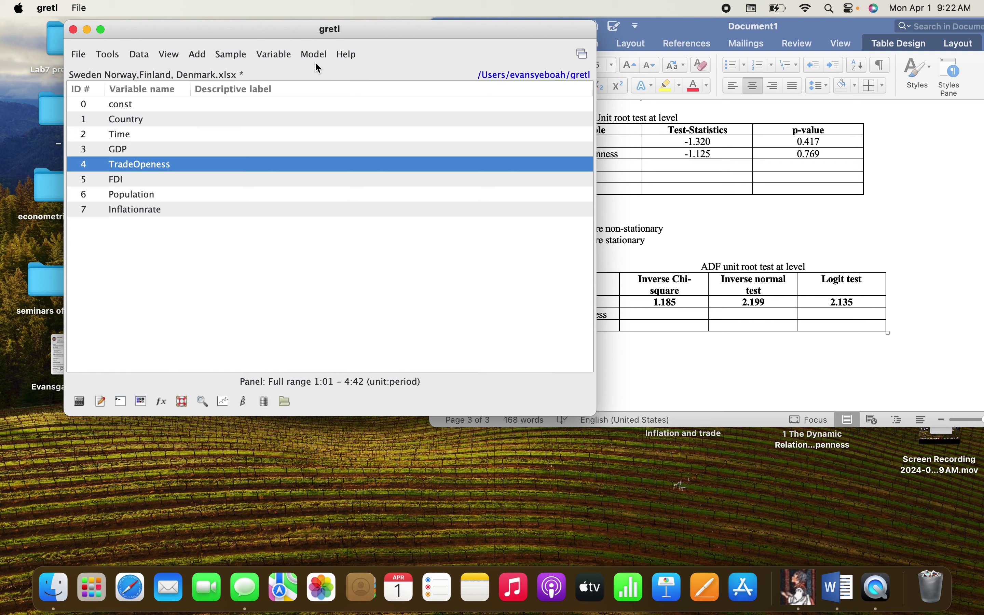
click(281, 55)
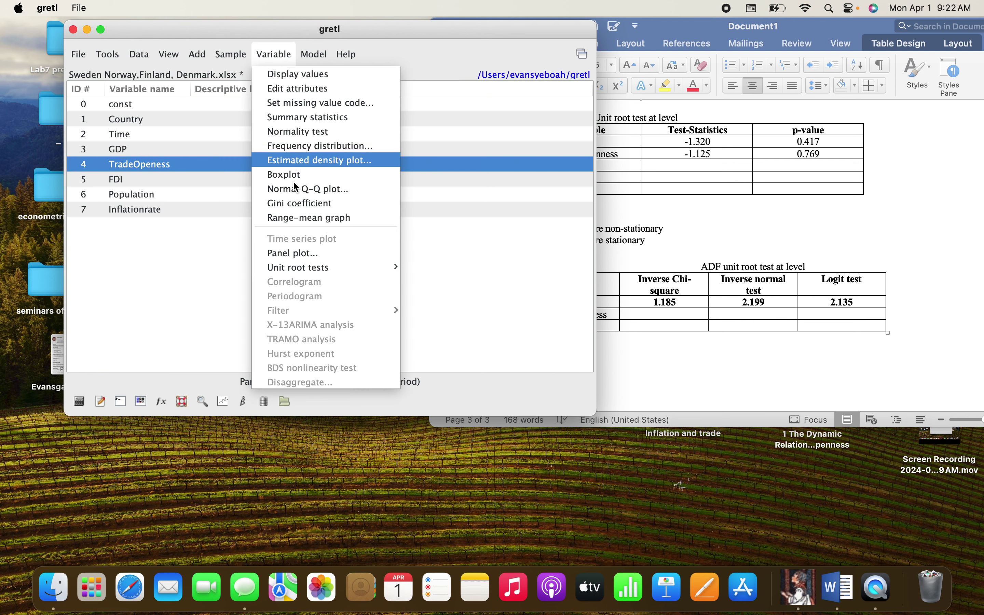
mouse_move(313, 265)
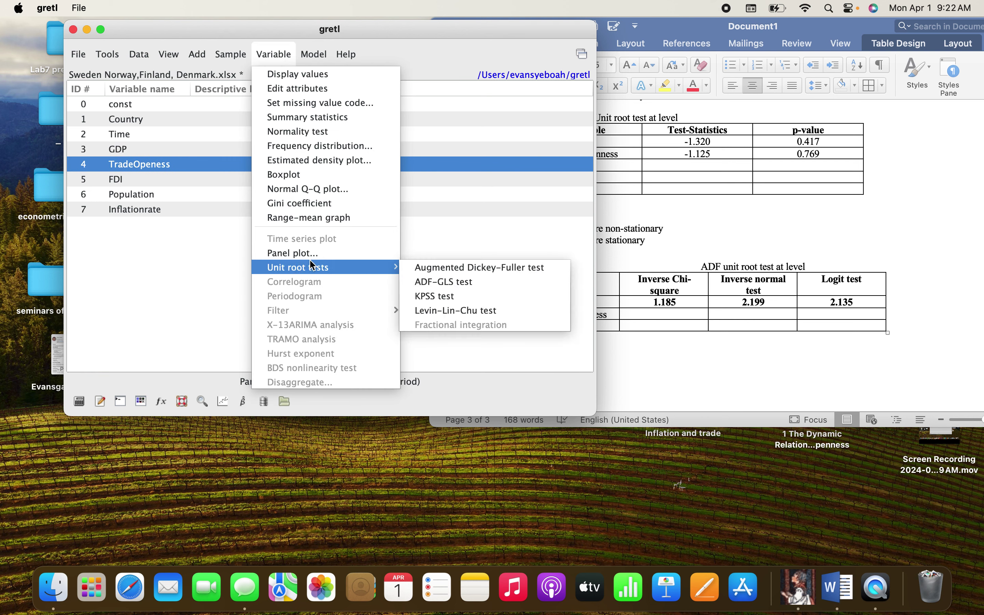
click(449, 272)
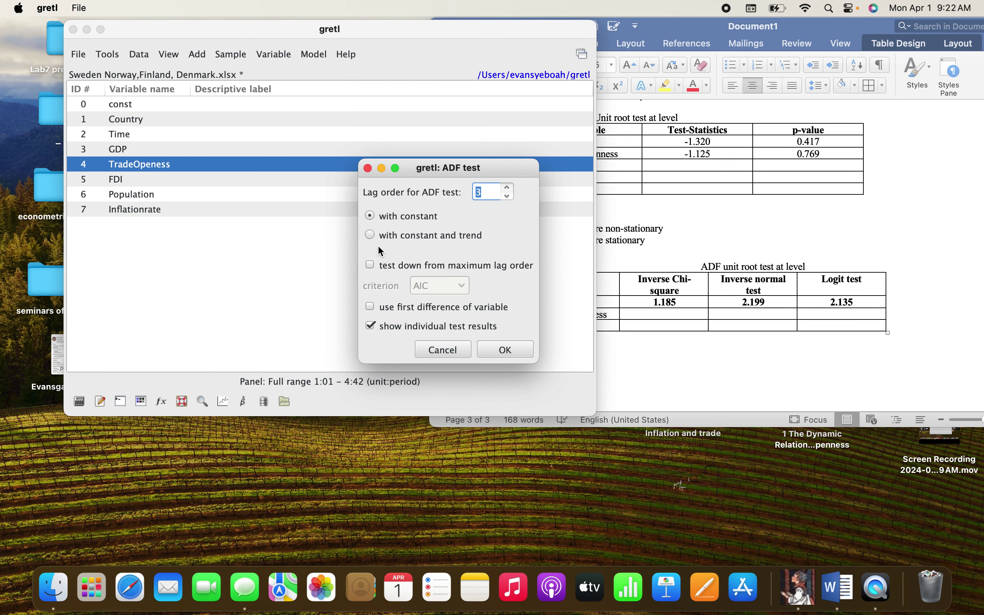
click(510, 349)
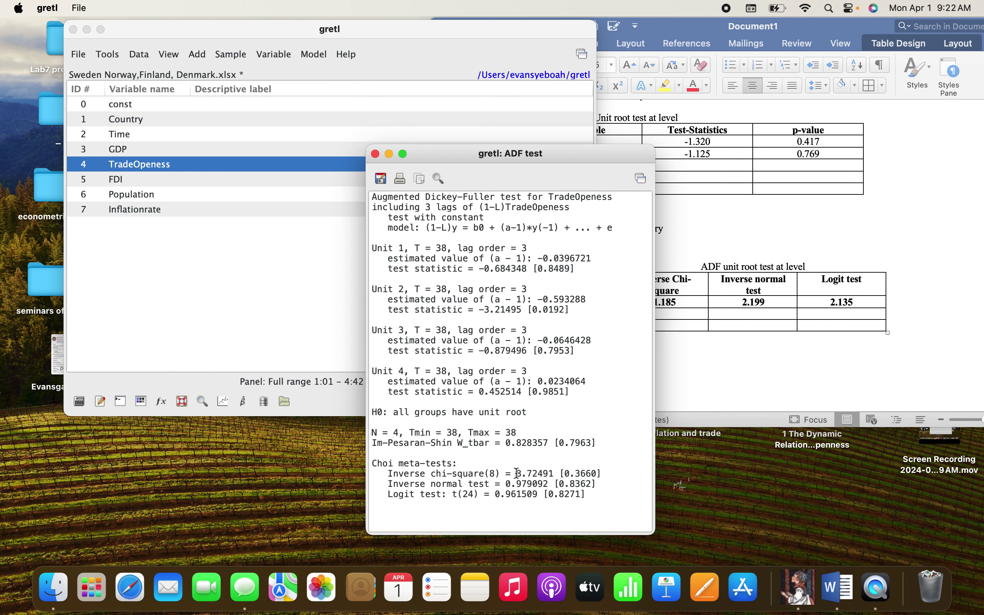
- Copy TradeOpeness's inverse chi-square statistic from gretl into the Trade openness row's Inverse Chi-square cell in Word as 8.7249
drag(517, 473, 543, 472)
click(768, 347)
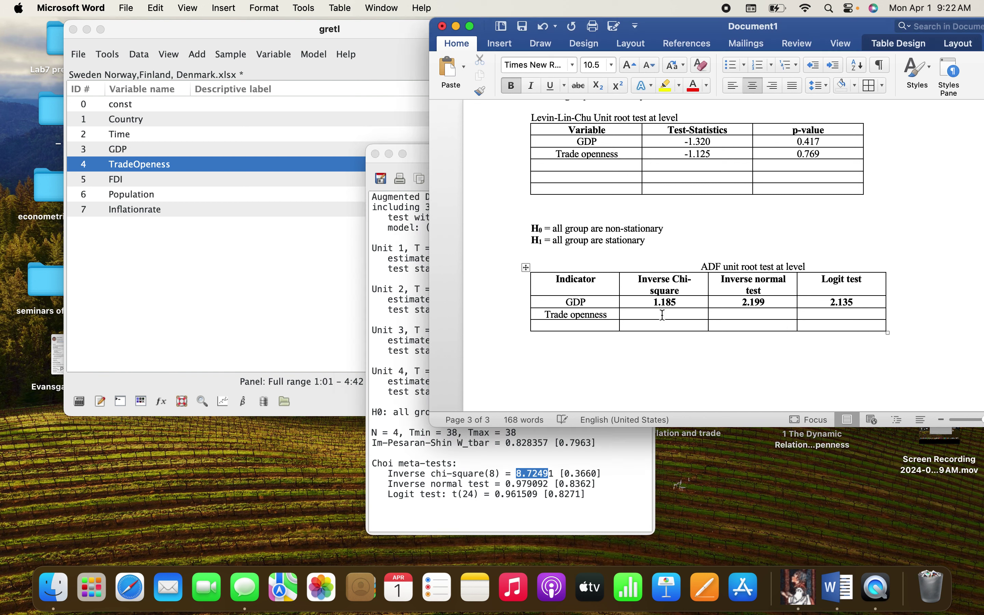
text(8.7249)
- Copy TradeOpeness's inverse normal test statistic from gretl into the Trade openness row's Inverse normal test cell in Word as 0.979
click(394, 393)
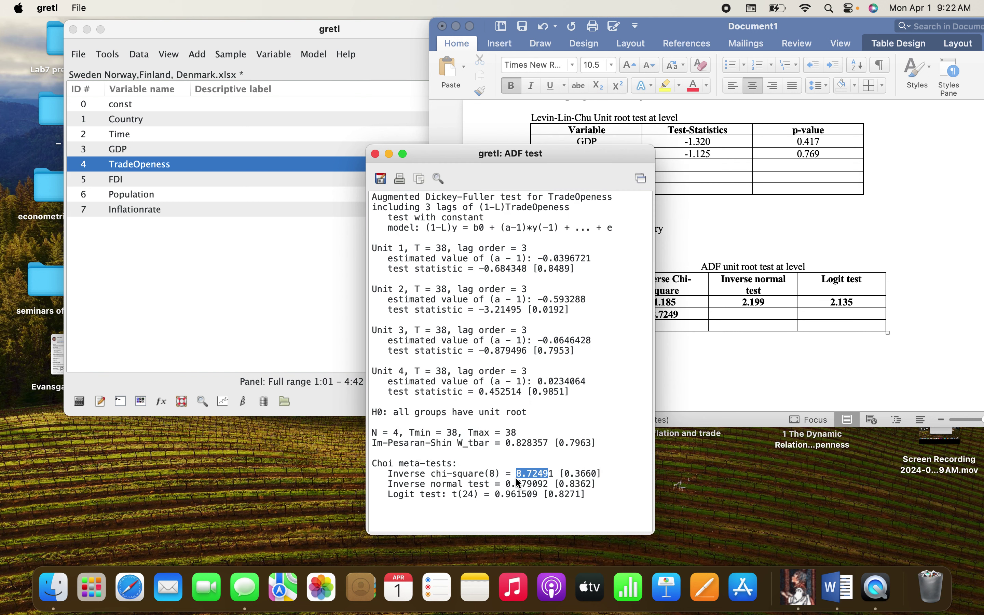
click(519, 483)
drag(507, 484, 536, 483)
key(super+c)
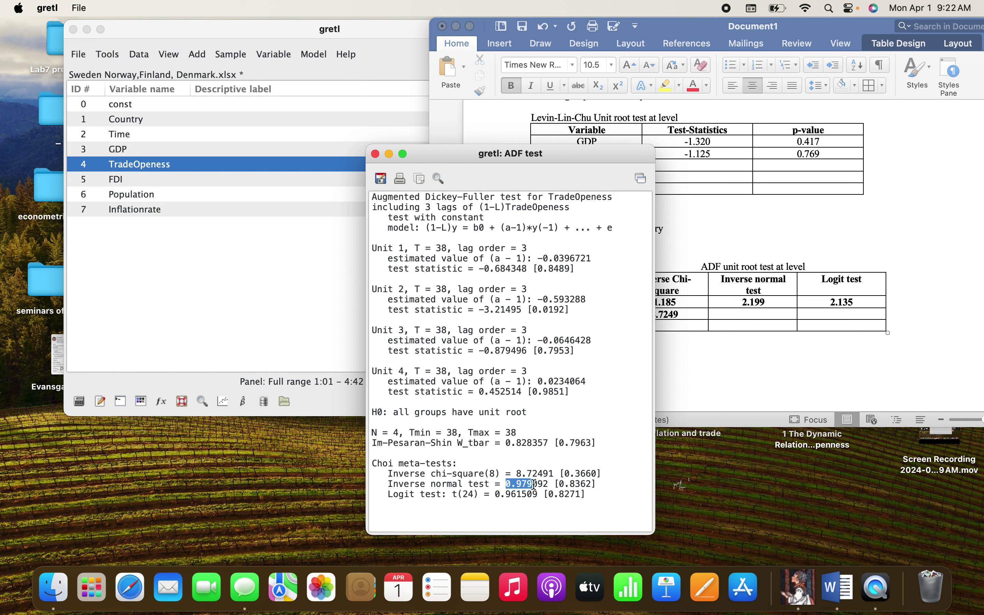
click(739, 312)
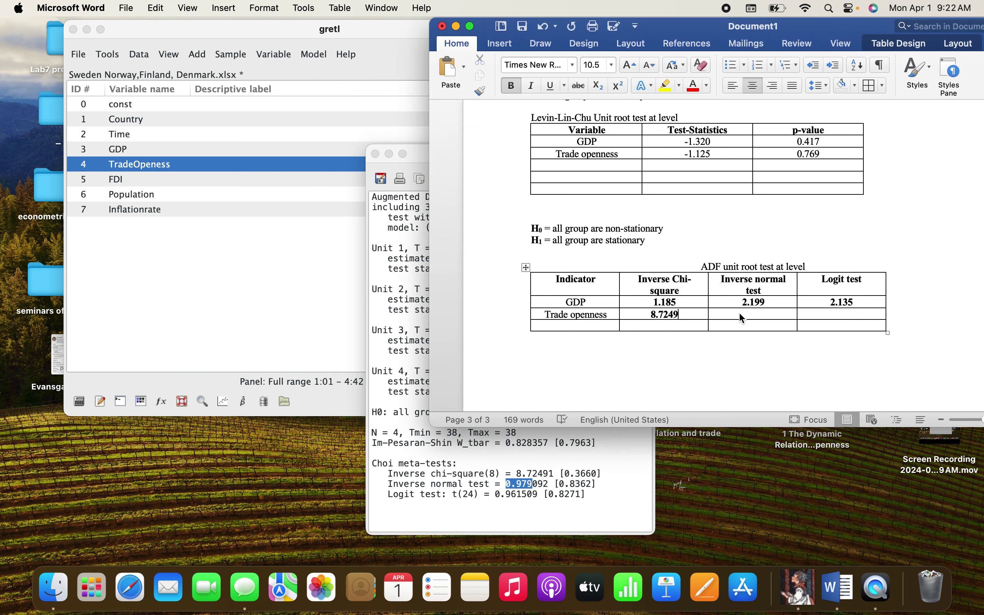
key(super+v)
- Copy TradeOpeness's logit test statistic from gretl into the Trade openness row's Logit test cell in Word as 0.961
click(451, 467)
drag(490, 494, 524, 492)
key(super+c)
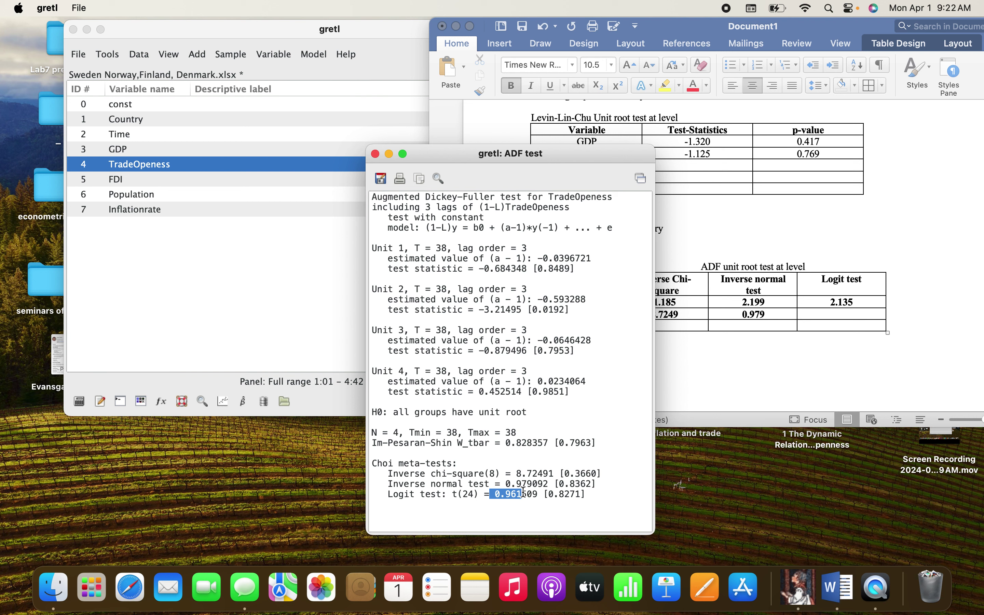
click(819, 327)
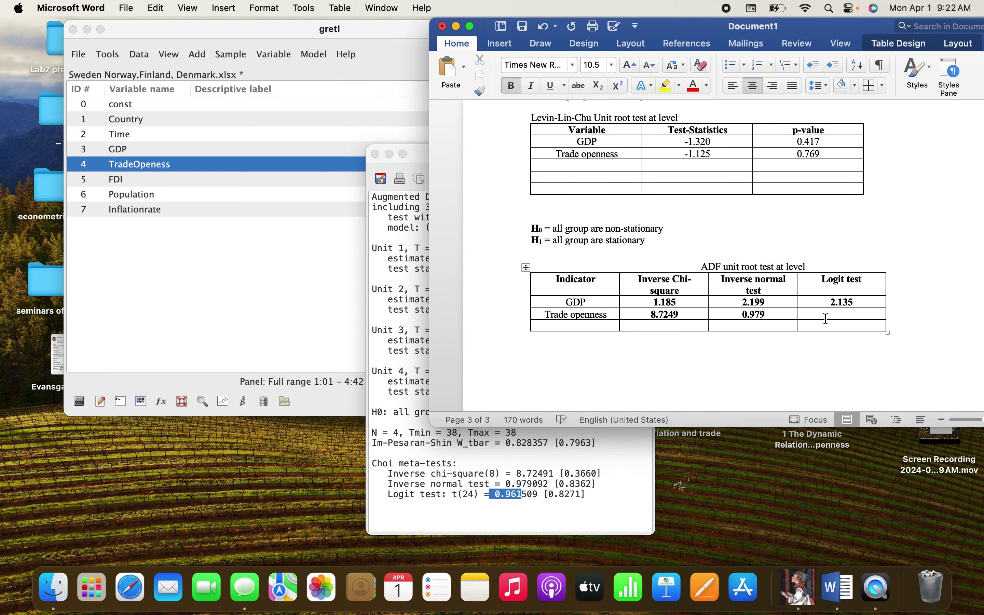
key(super+v)
- Shorten Trade openness's inverse chi-square value to 8.724 and remove the bold formatting from all GDP and Trade openness statistics in the ADF table
click(685, 314)
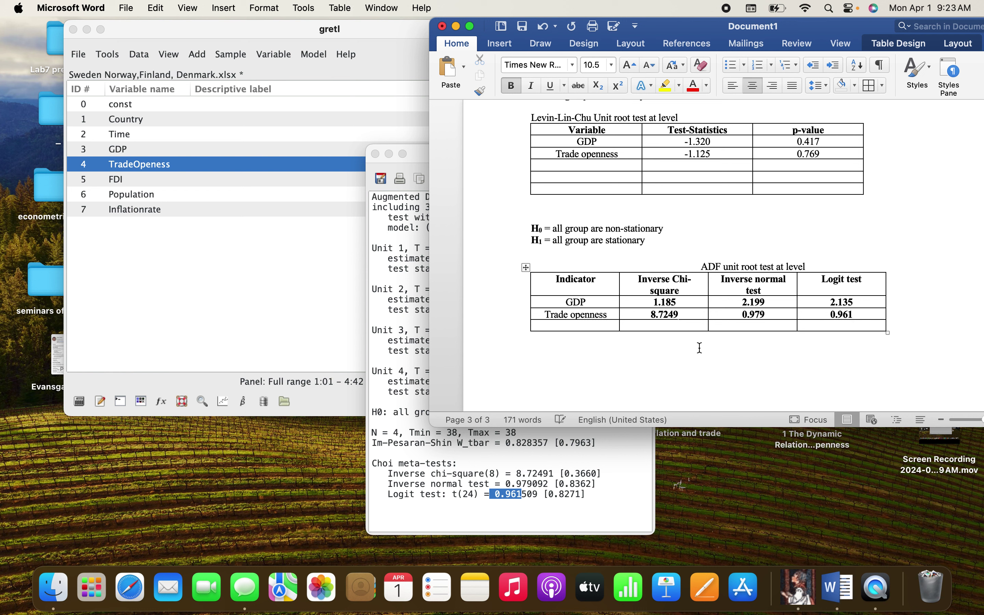
key(BackSpace)
drag(652, 302, 856, 312)
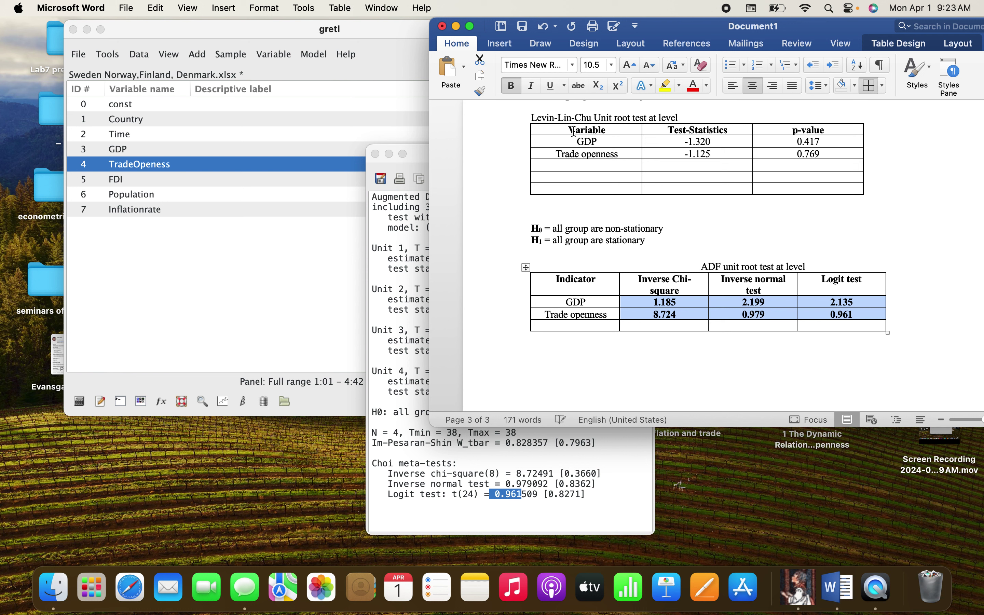
click(513, 86)
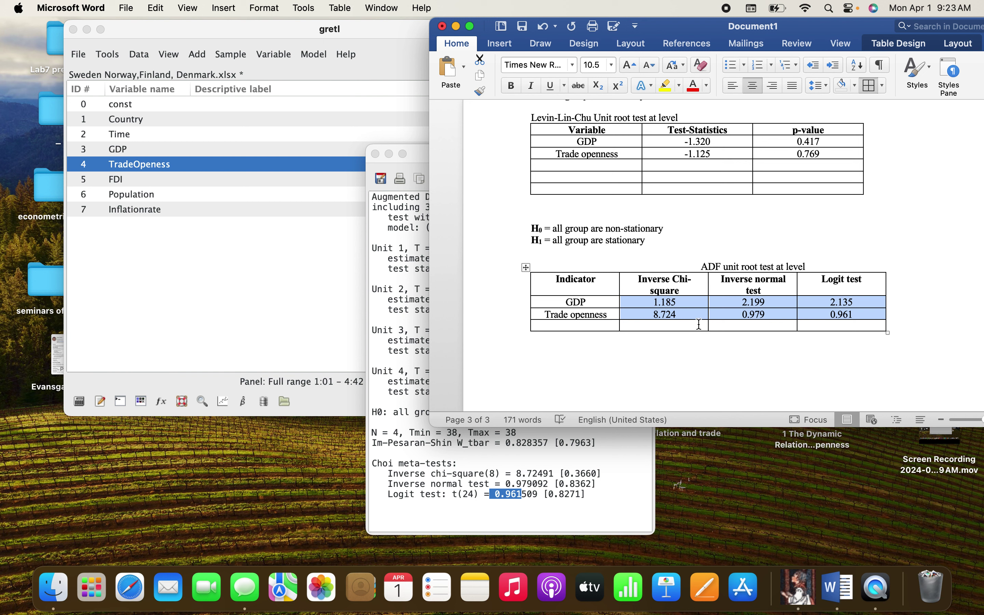
scroll(699, 319, down, 1)
scroll(699, 318, up, 5)
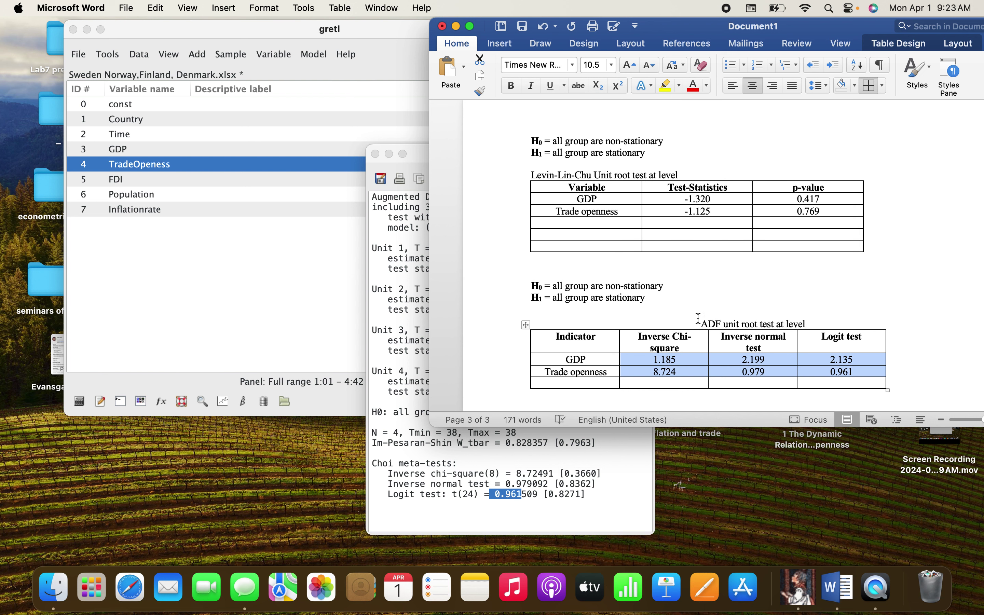
scroll(699, 318, down, 10)
scroll(698, 319, up, 10)
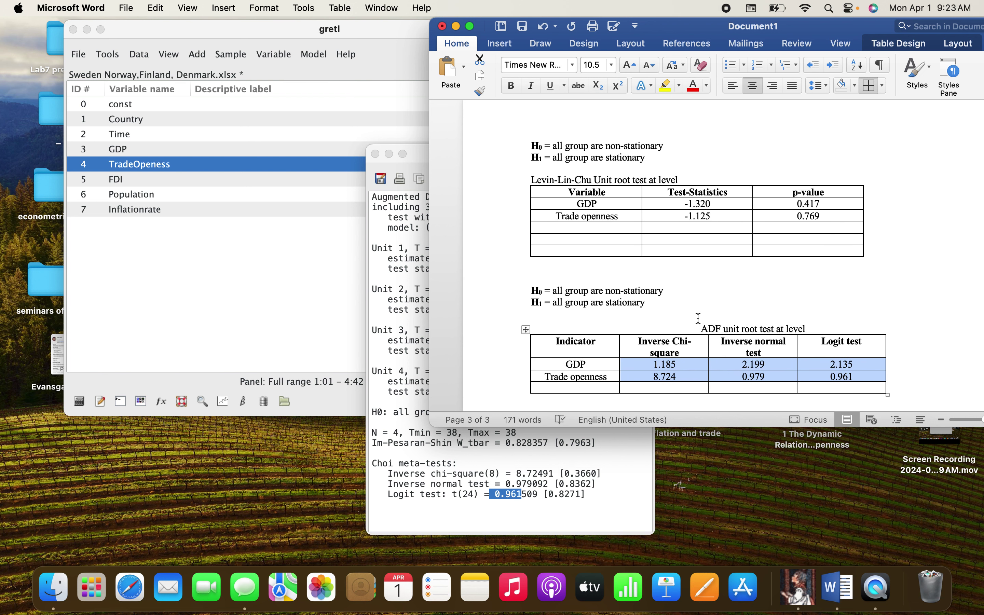
scroll(699, 318, down, 5)
scroll(662, 286, up, 7)
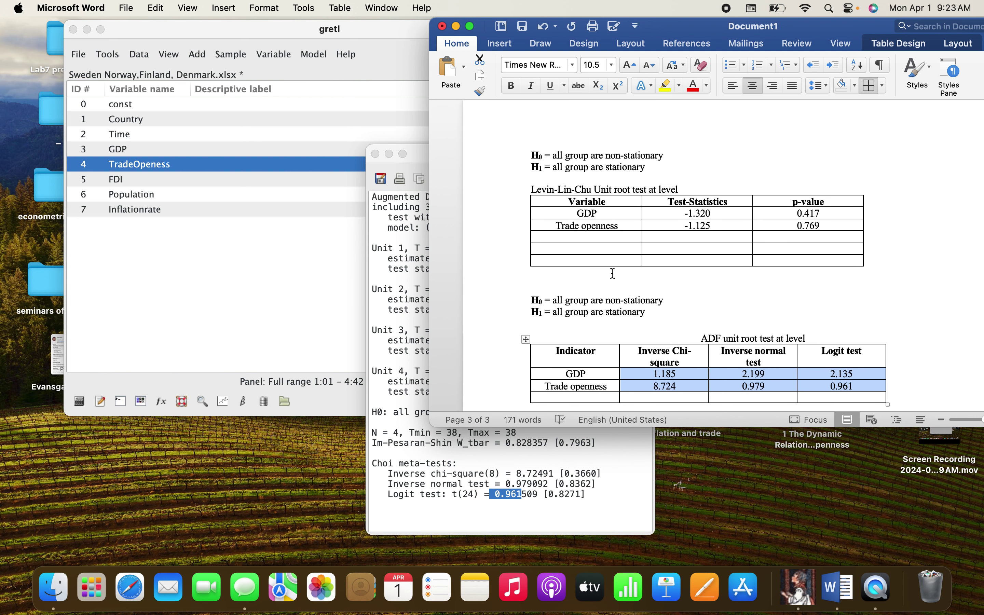
scroll(615, 291, down, 8)
scroll(581, 276, up, 3)
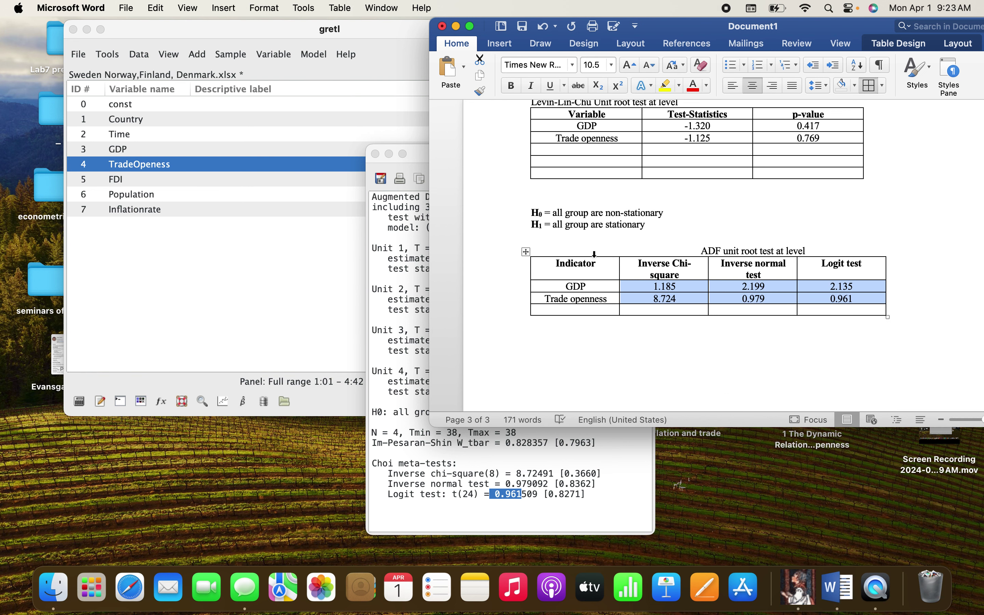
- Return to gretl from the Word tables and close the TradeOpeness ADF test results
scroll(617, 265, up, 15)
scroll(616, 265, down, 20)
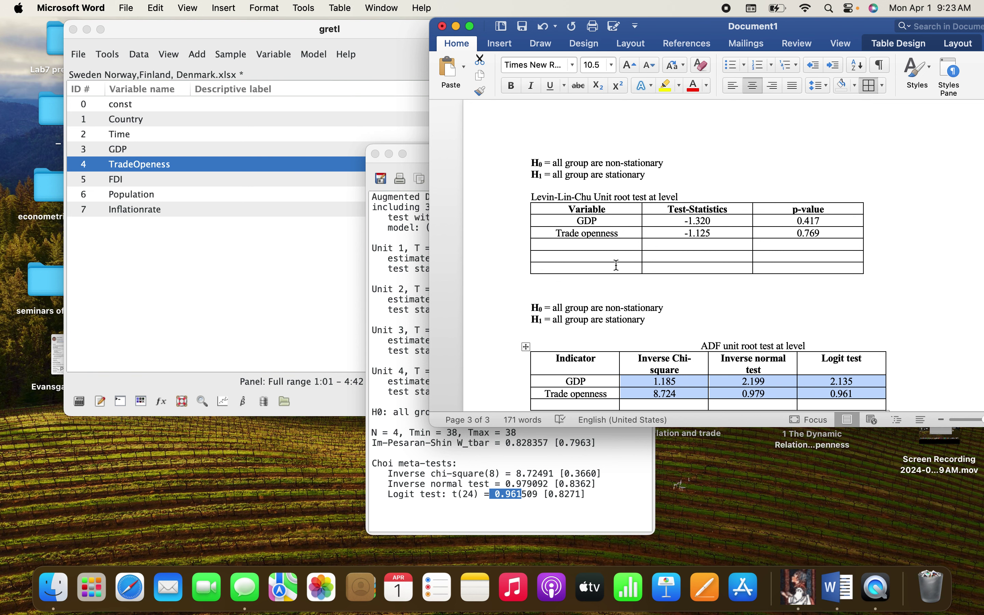
scroll(616, 265, up, 5)
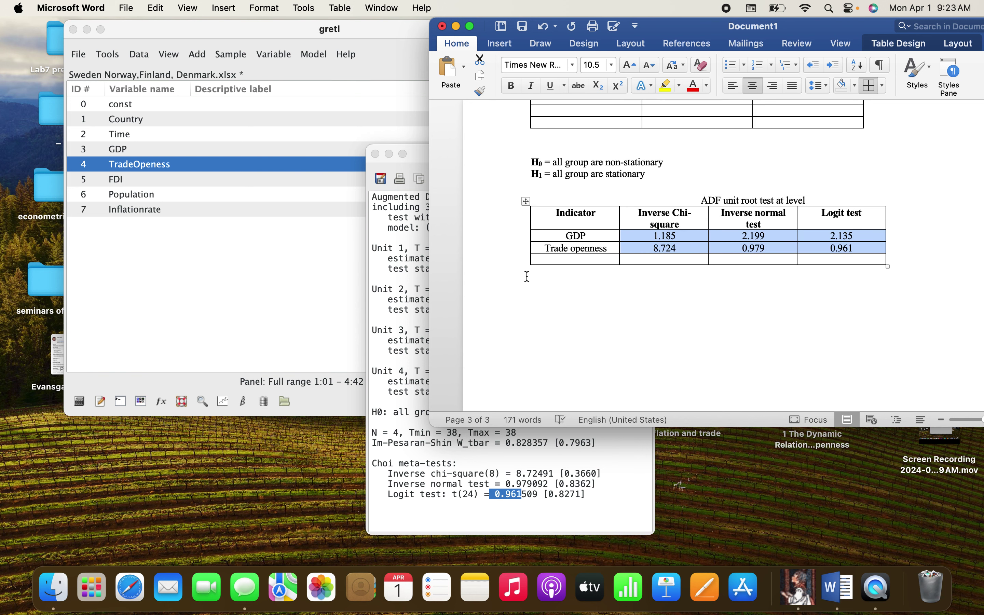
click(390, 314)
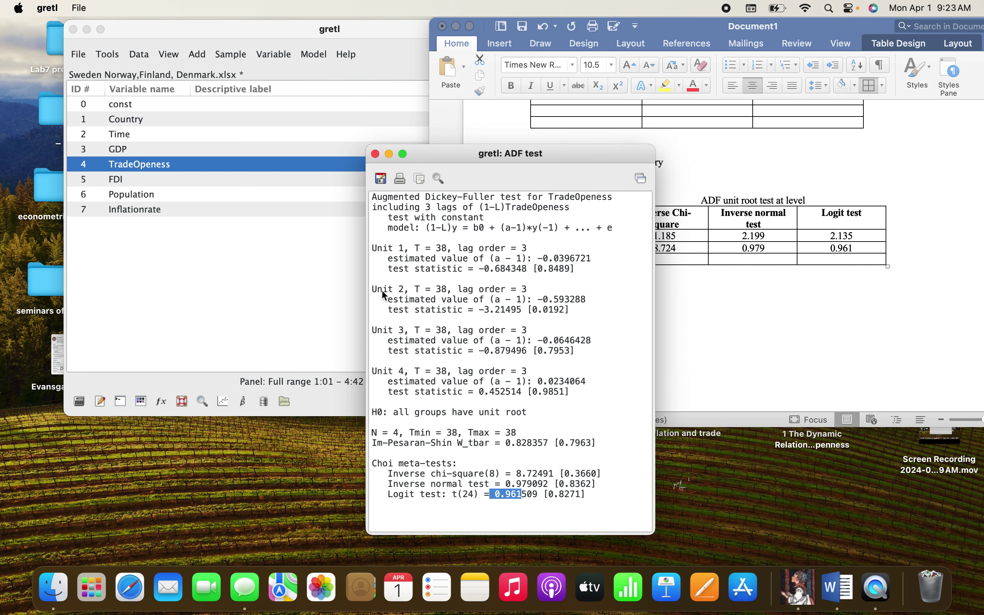
click(374, 154)
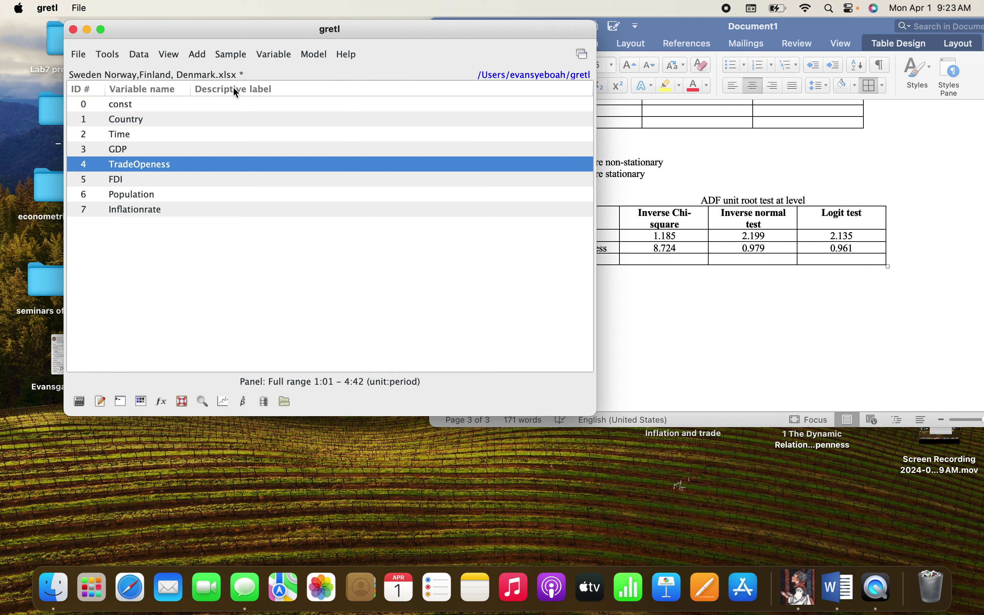
- Try to run a lag-order-3 ADF test with constant on GDP's first difference, without individual test results
click(119, 149)
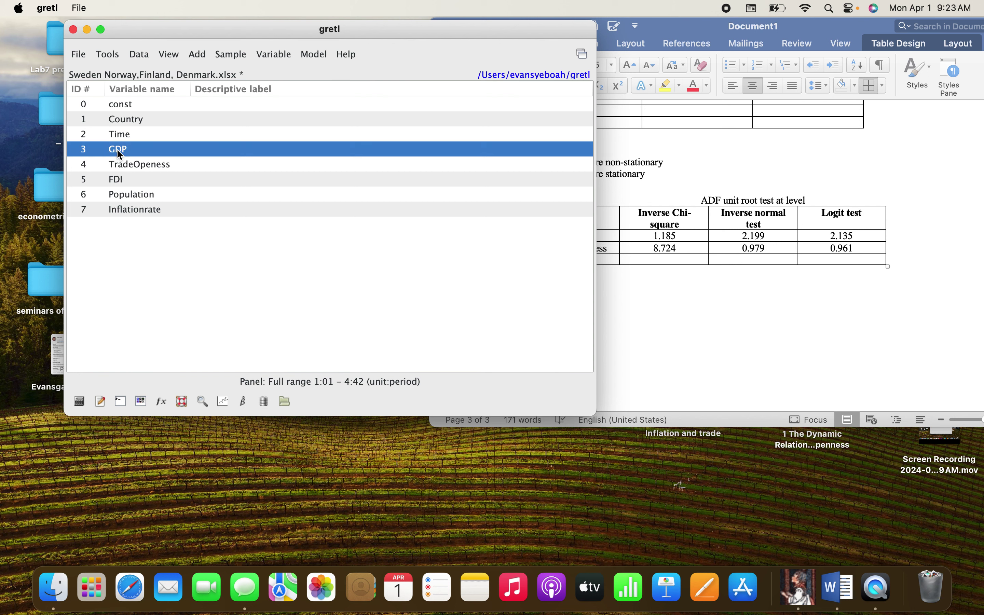
click(308, 55)
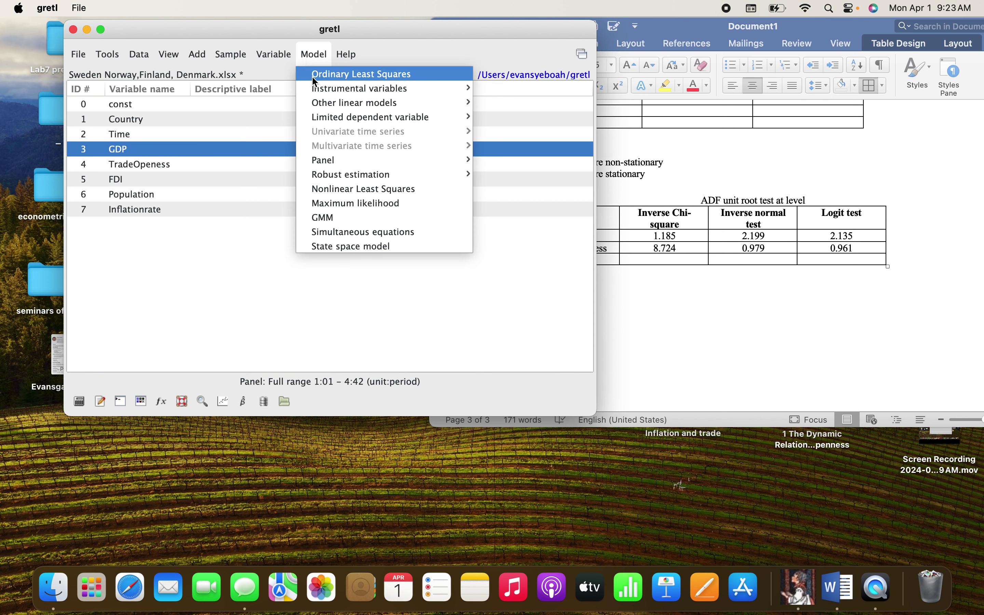
mouse_move(280, 56)
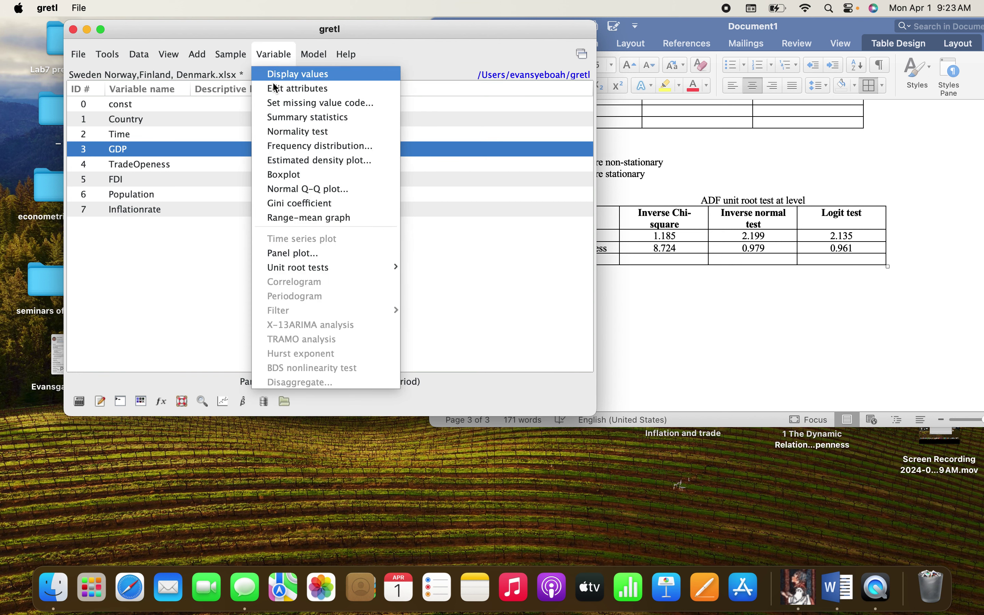
mouse_move(285, 267)
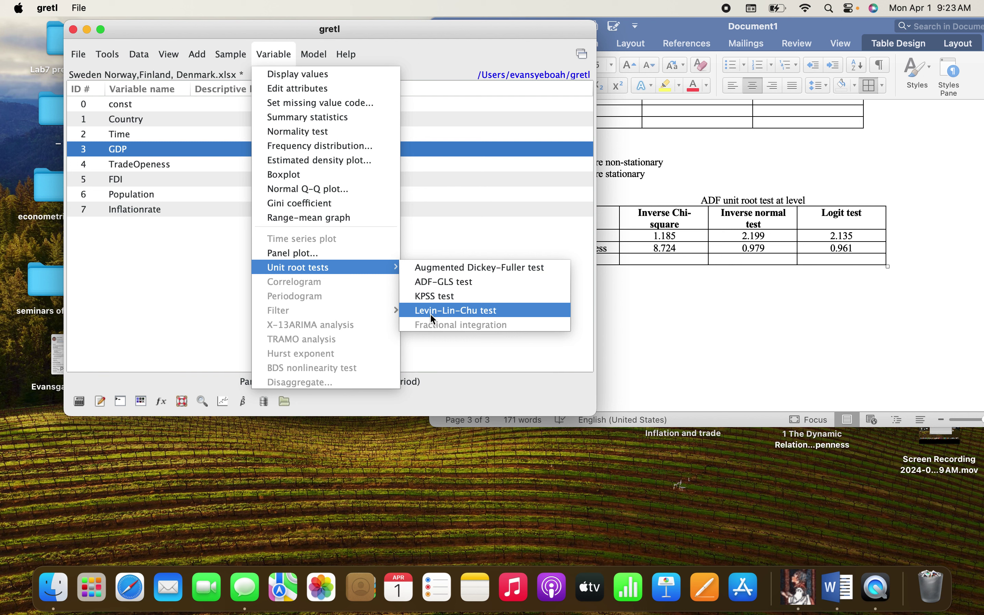
click(431, 267)
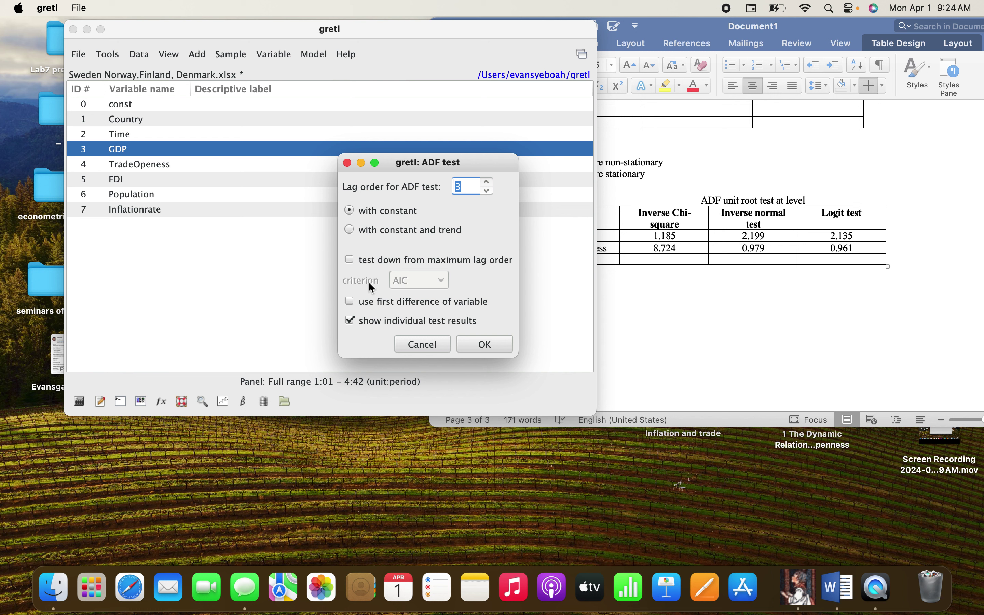
click(351, 301)
click(352, 322)
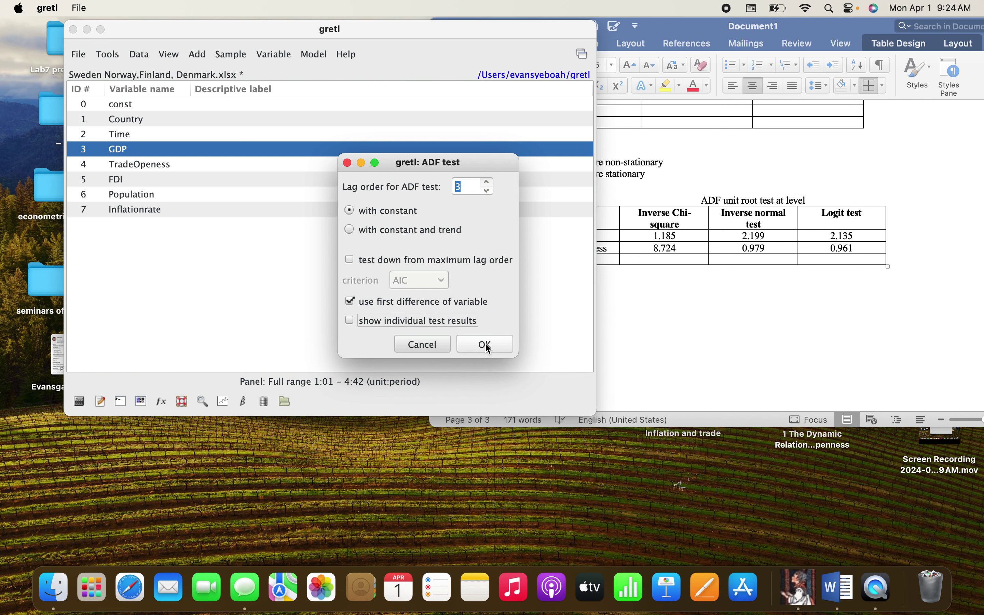
key(super+h)
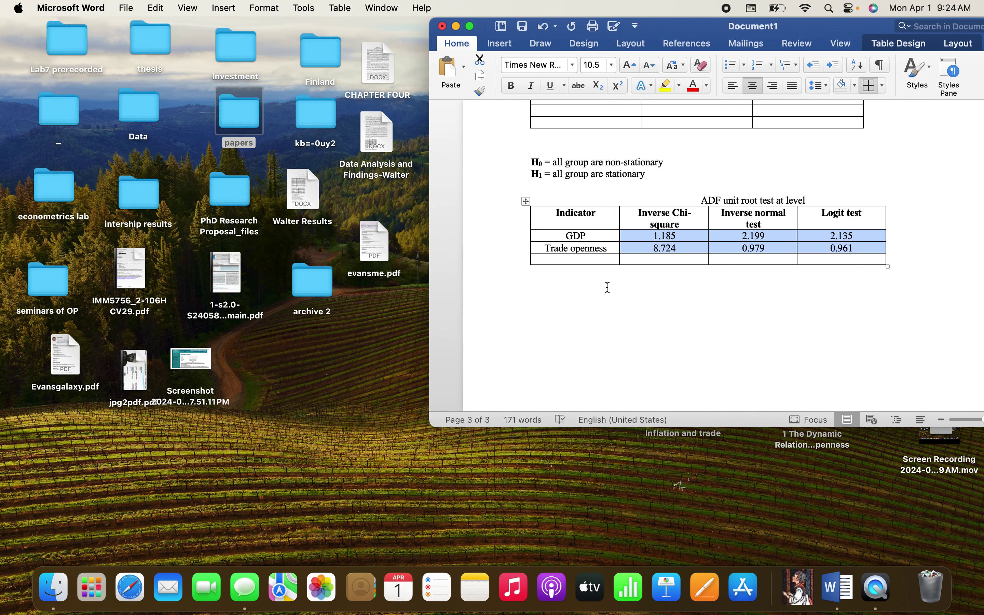
- Relaunch gretl and move its empty window clear of the desktop folders
click(795, 590)
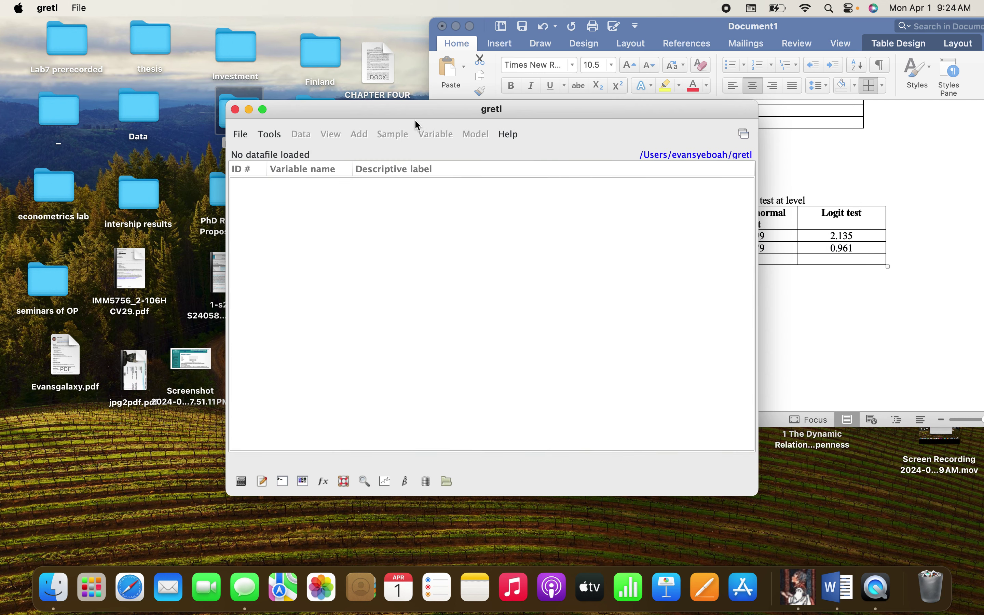
drag(406, 112, 519, 86)
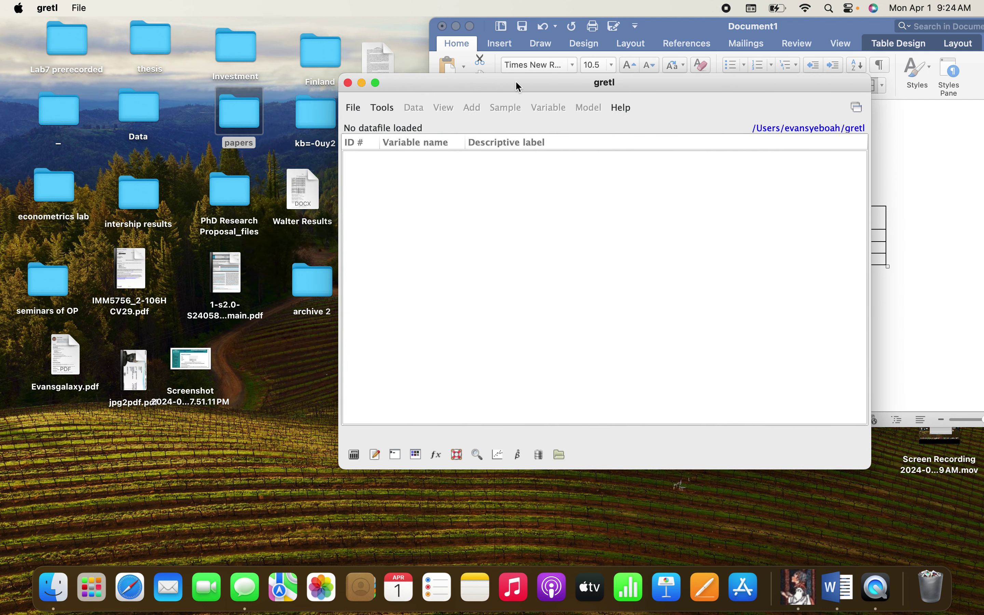
double_click(235, 115)
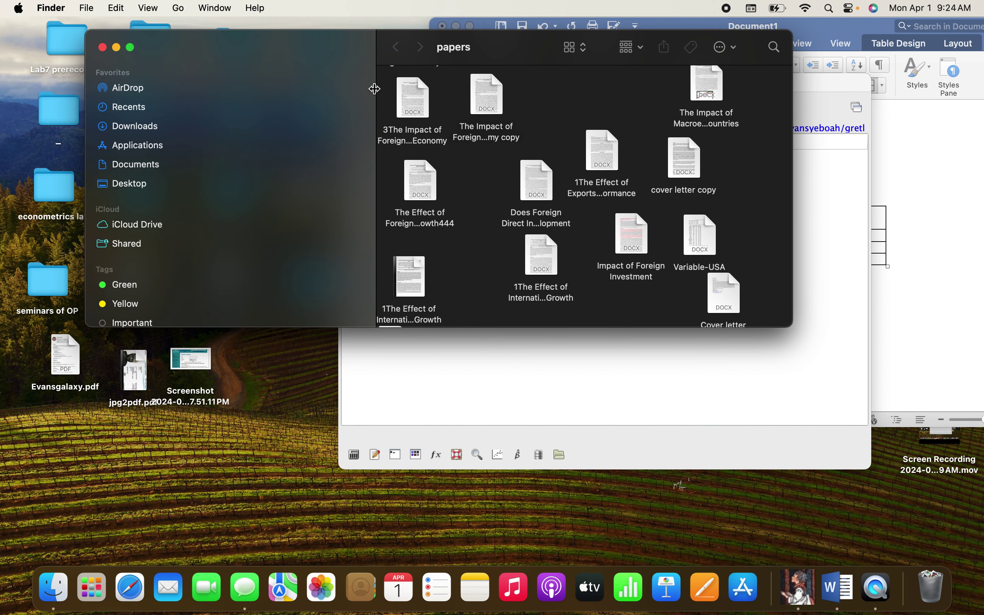
click(103, 47)
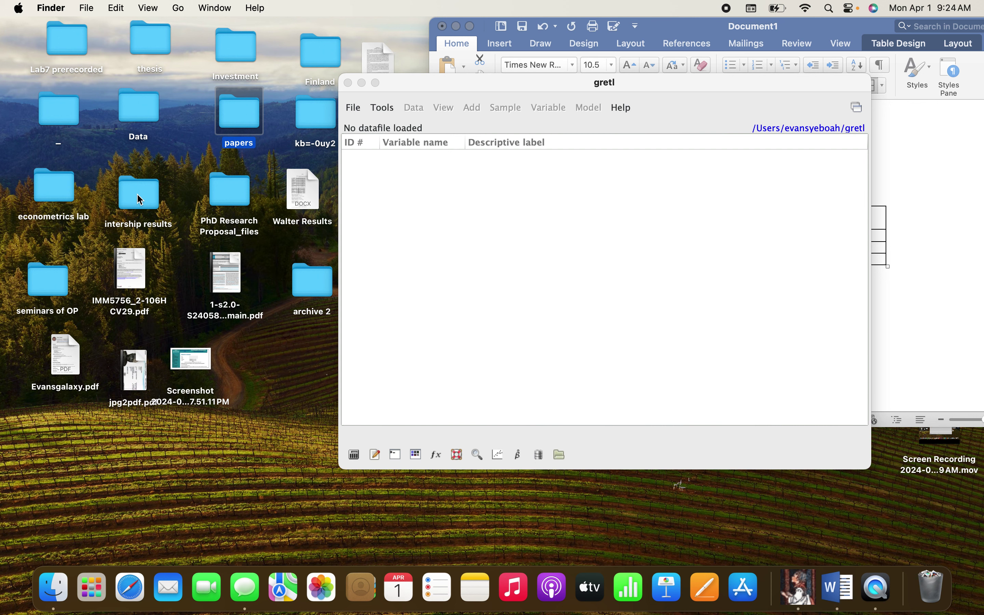
- Import Sweden Norway,Finland, Denmark.xlsx from the desktop's Data folder into gretl, starting at column 1, row 1
click(136, 114)
double_click(136, 113)
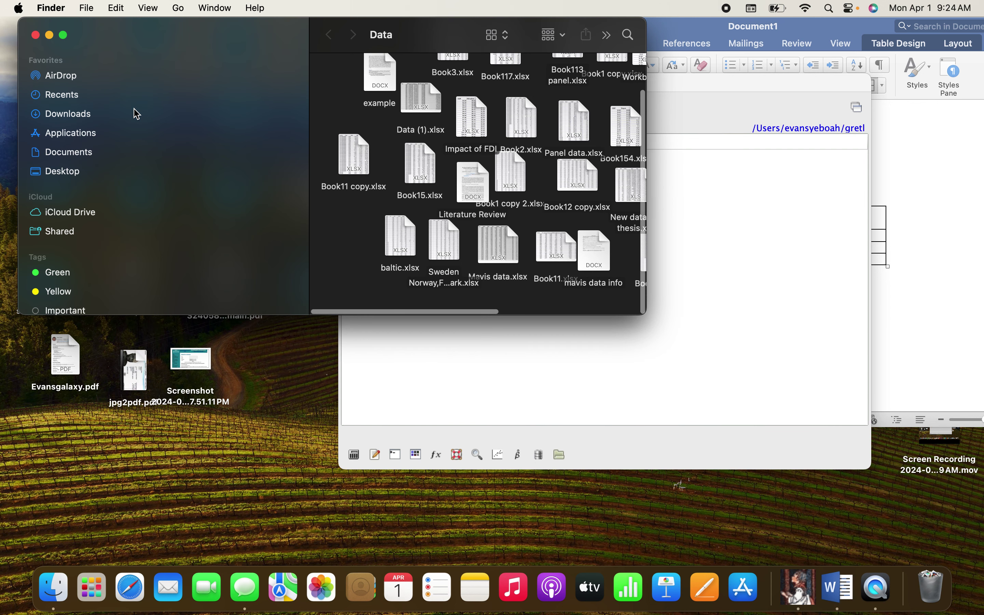
drag(208, 38, 89, 26)
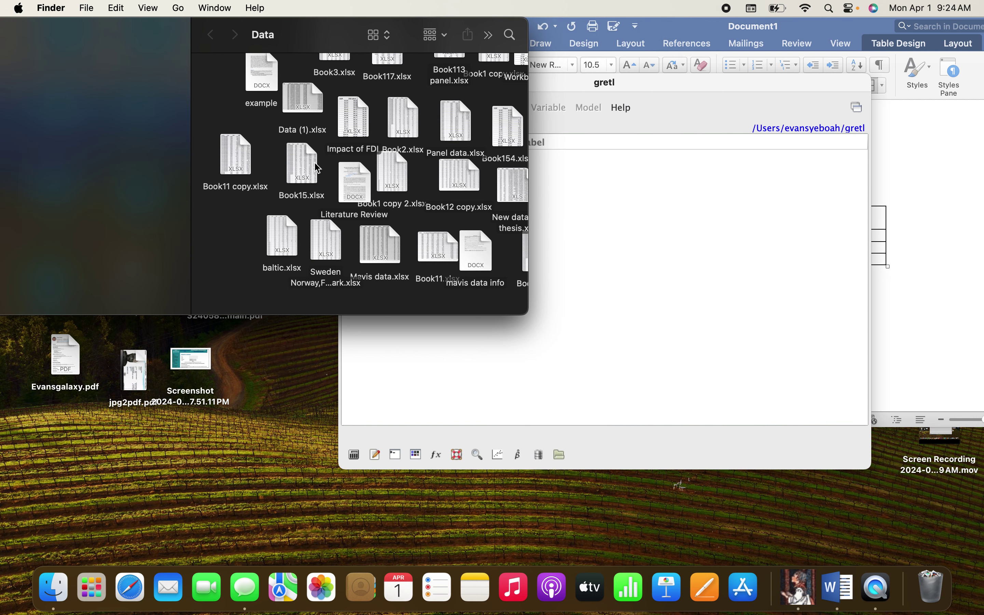
scroll(314, 233, right, 3)
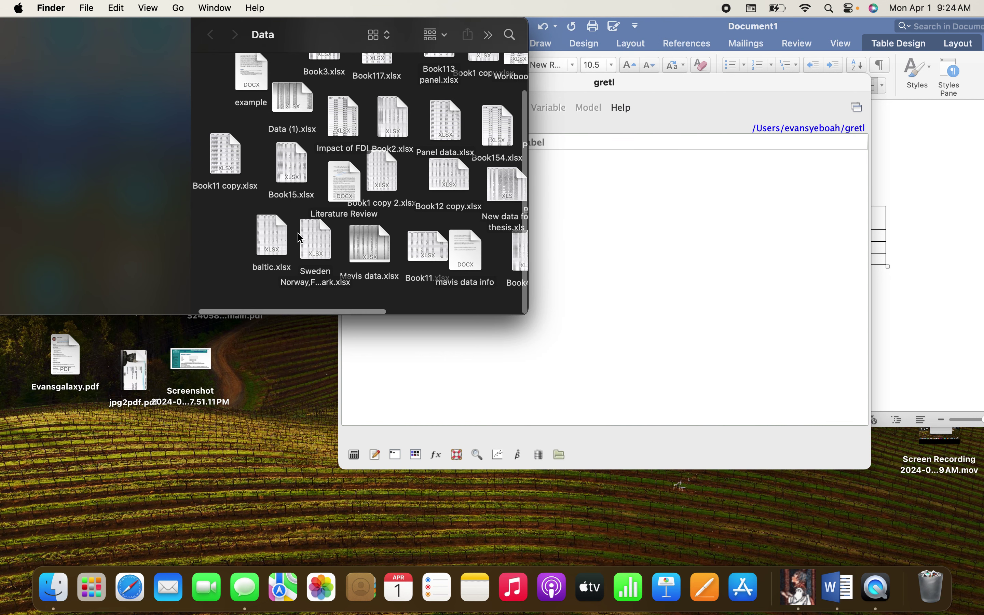
click(296, 233)
drag(297, 232, 654, 250)
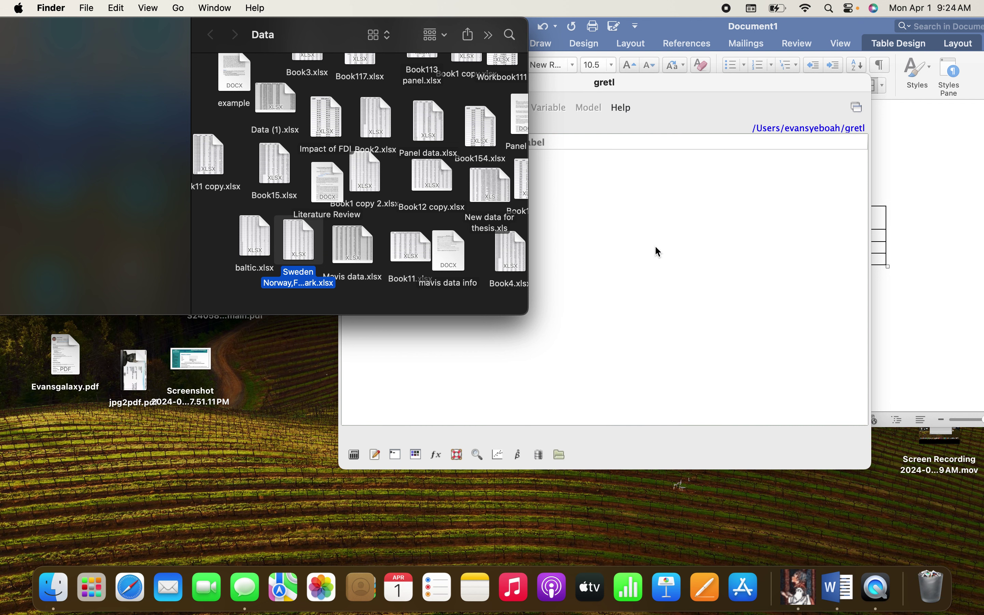
drag(77, 28, 260, 34)
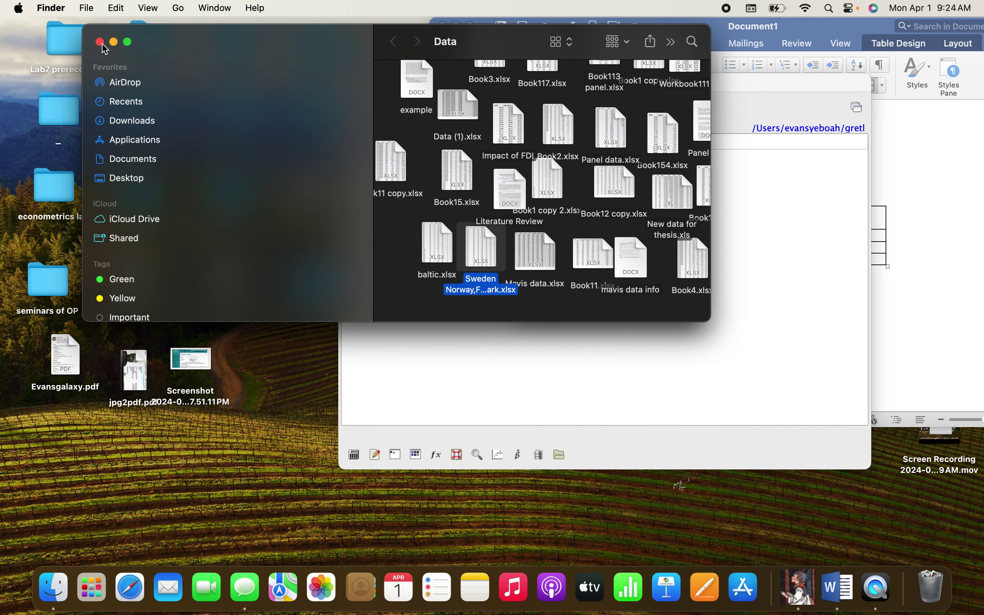
click(779, 265)
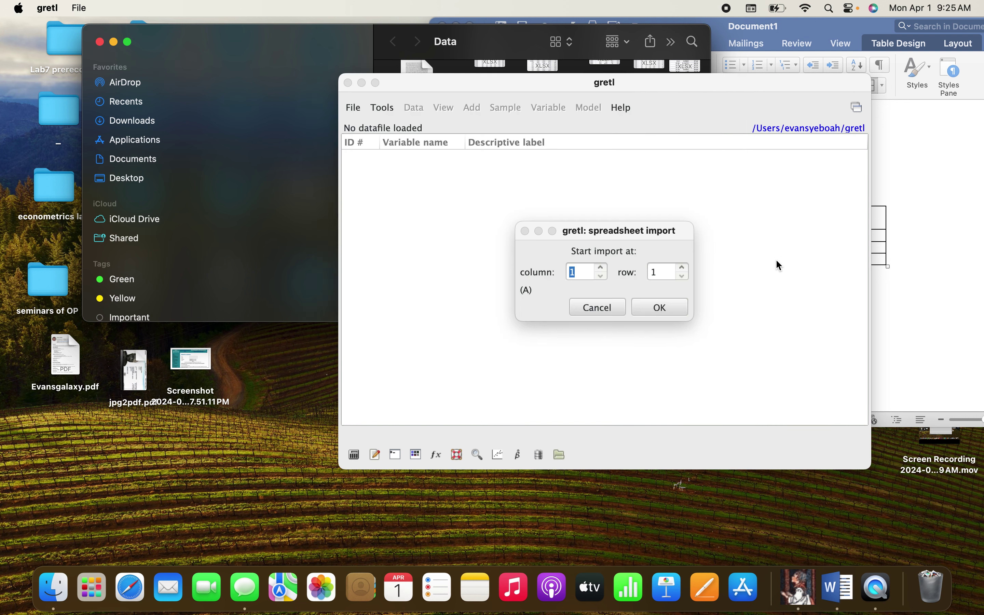
click(663, 304)
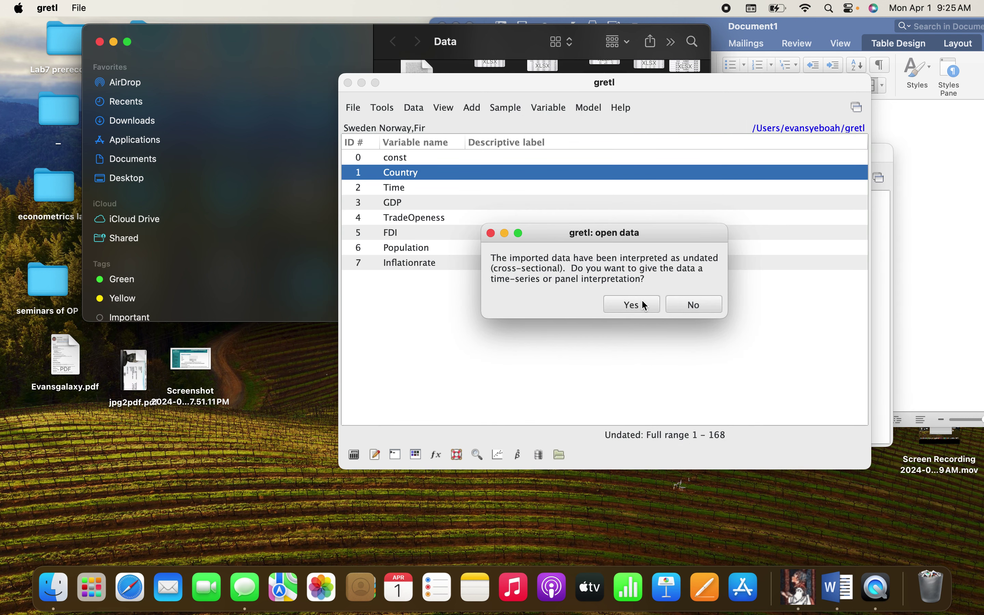
- Structure the imported dataset as a panel using Country as the group index variable and Time as the time index variable
click(620, 305)
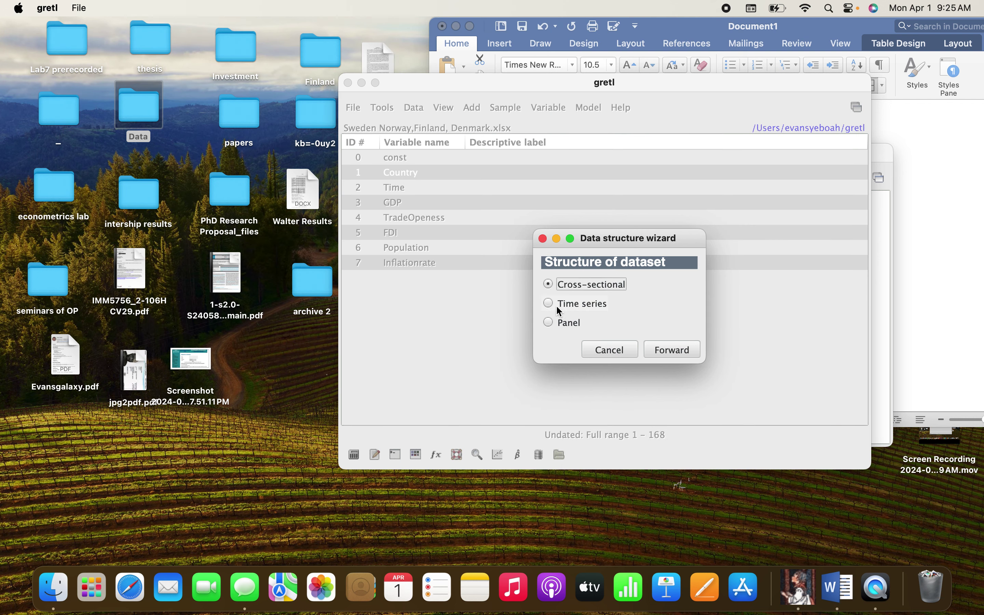
click(549, 322)
click(674, 349)
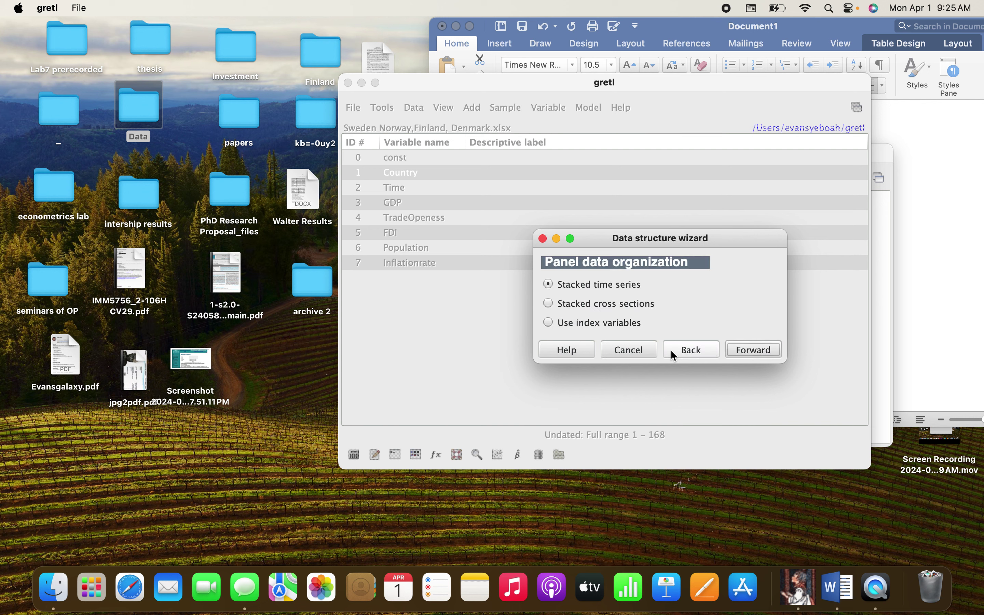
click(552, 322)
click(754, 348)
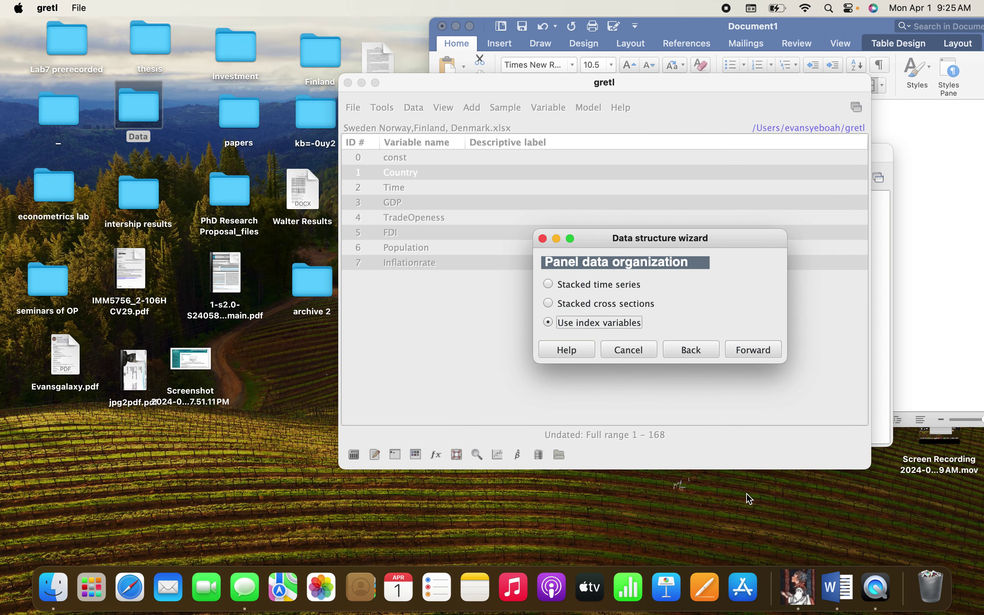
click(754, 348)
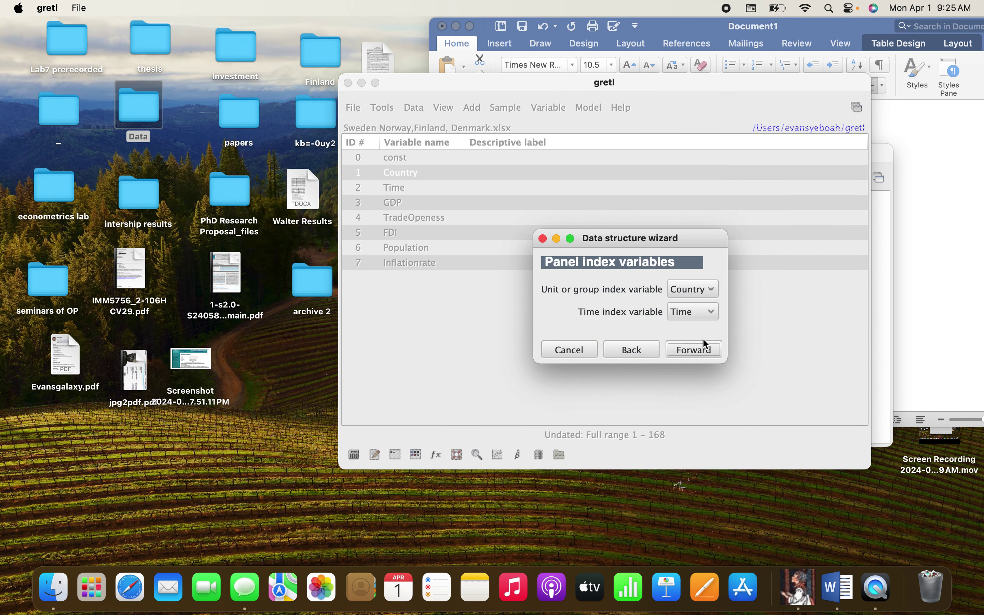
click(696, 350)
click(698, 350)
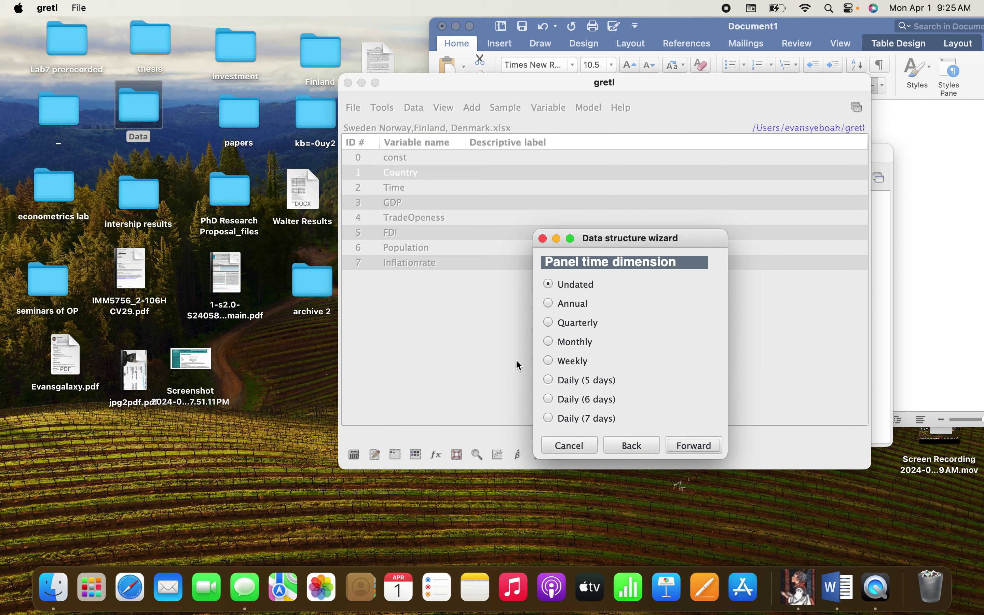
- Set the panel time dimension to annual, adjust the first period's year, and apply the dataset structure
click(549, 304)
click(692, 448)
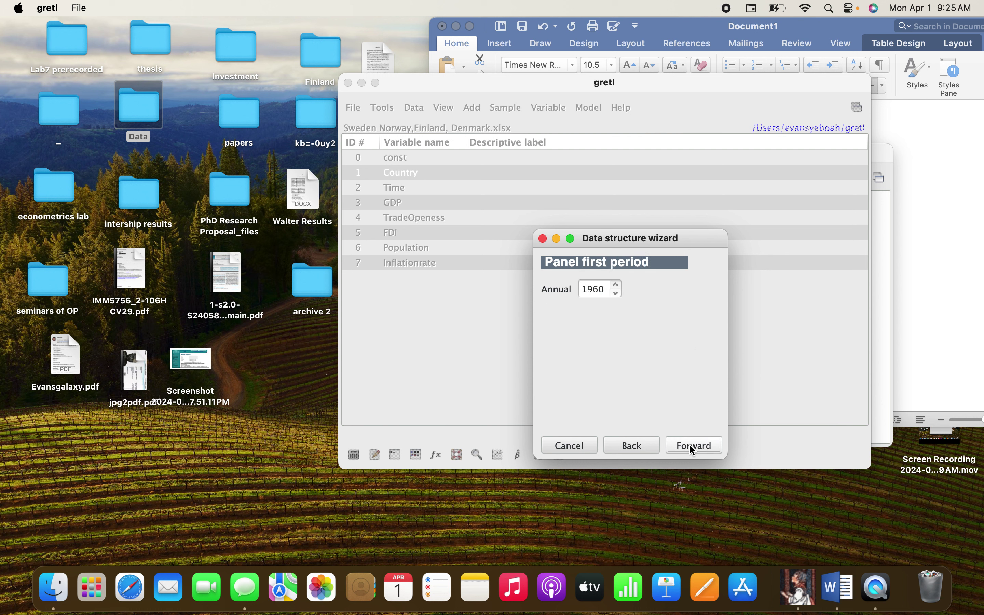
click(595, 289)
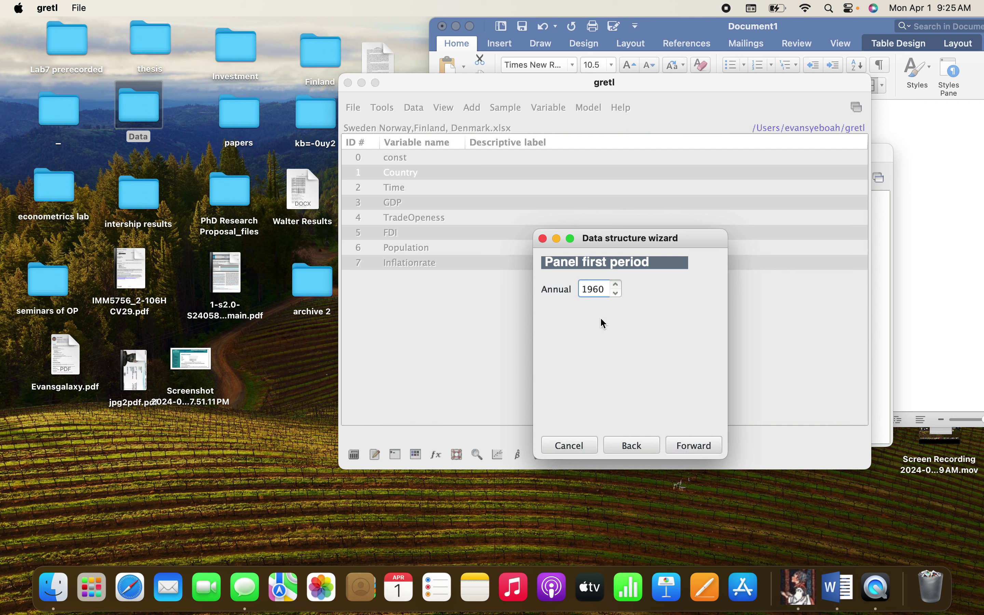
text(8)
click(693, 445)
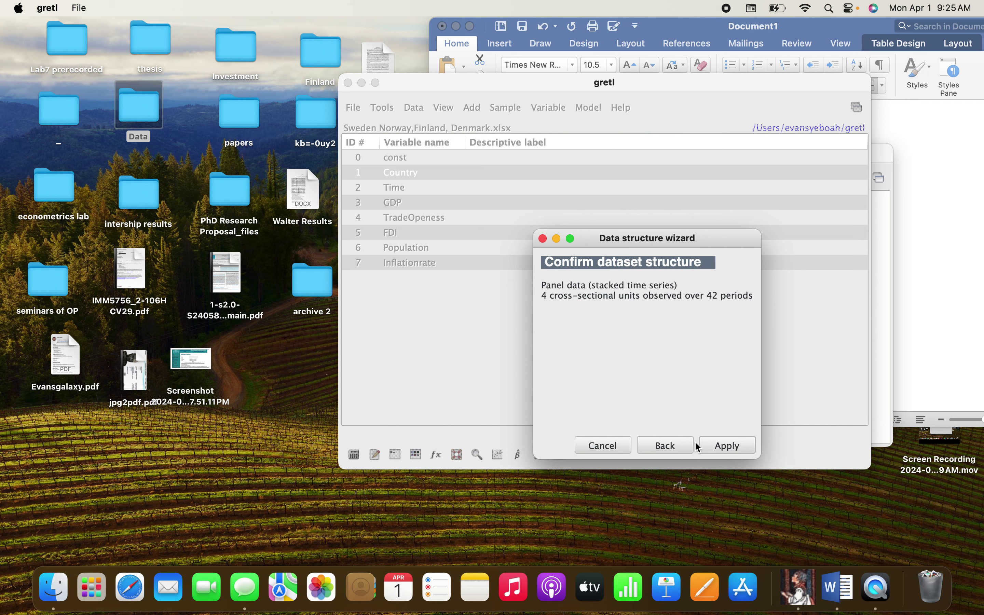
click(728, 448)
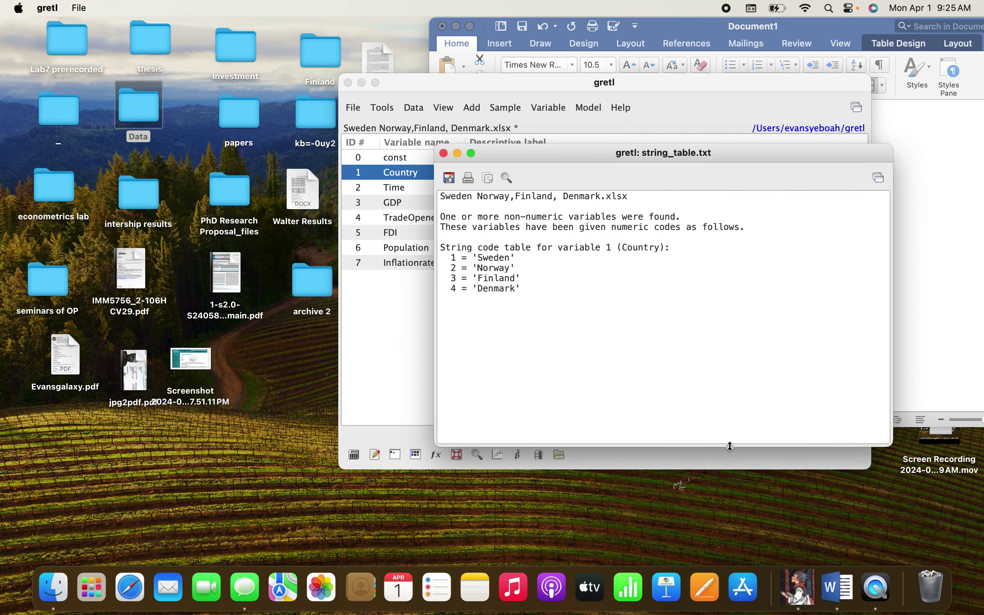
click(443, 153)
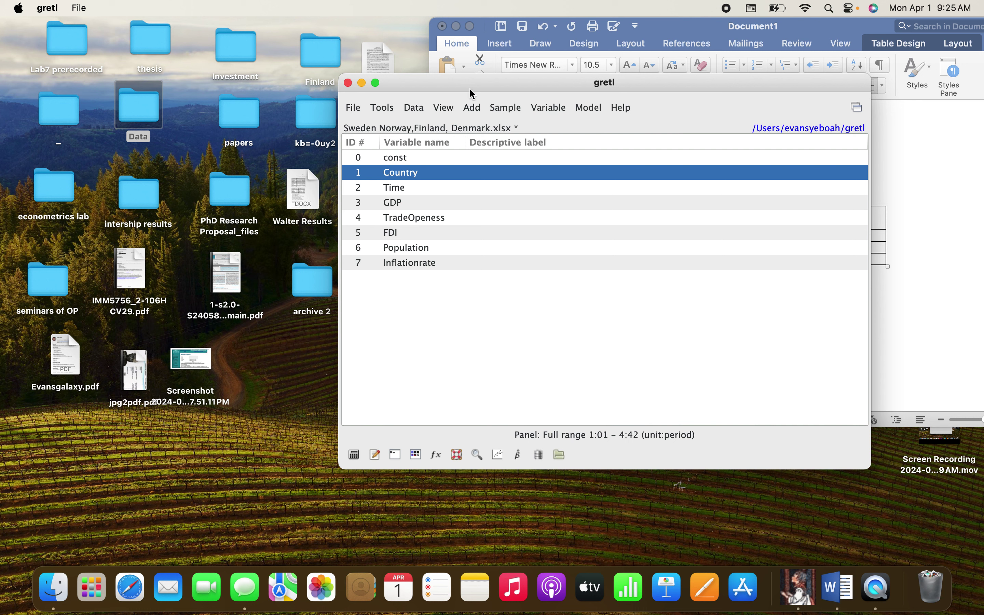
- Add the first difference of GDP to the dataset as a new variable
drag(472, 87, 279, 53)
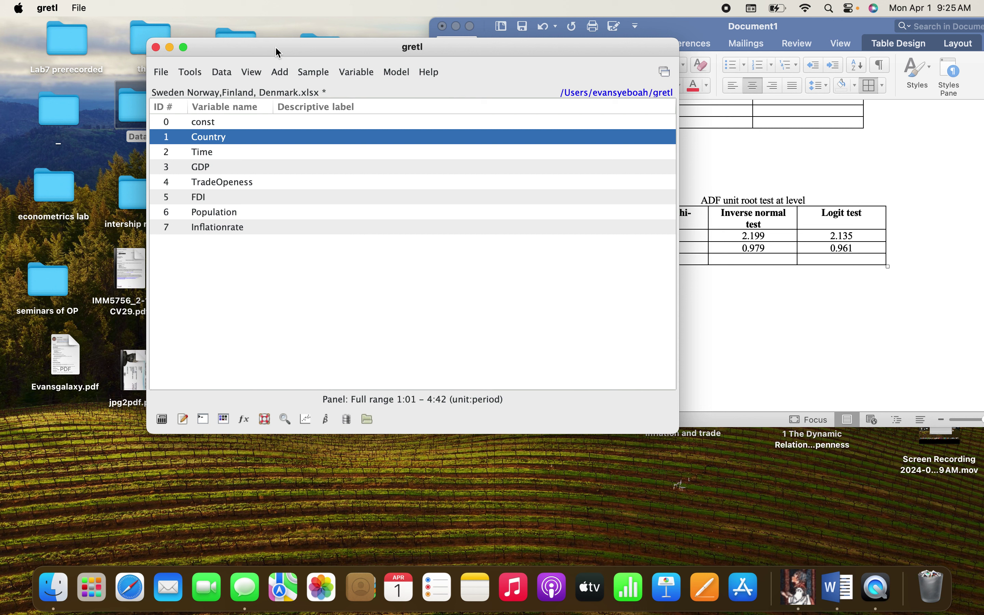
click(212, 165)
click(281, 73)
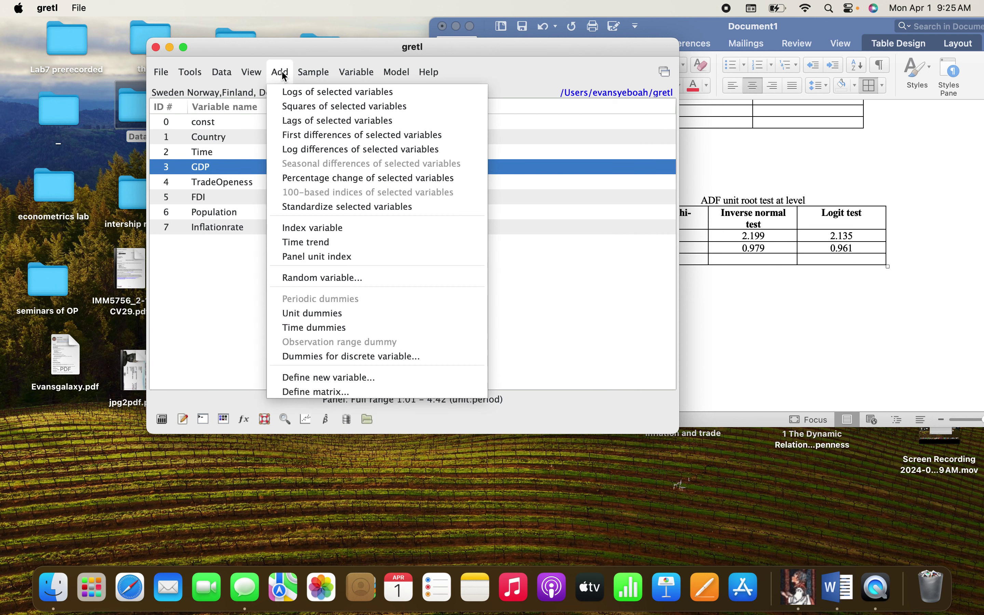
click(302, 139)
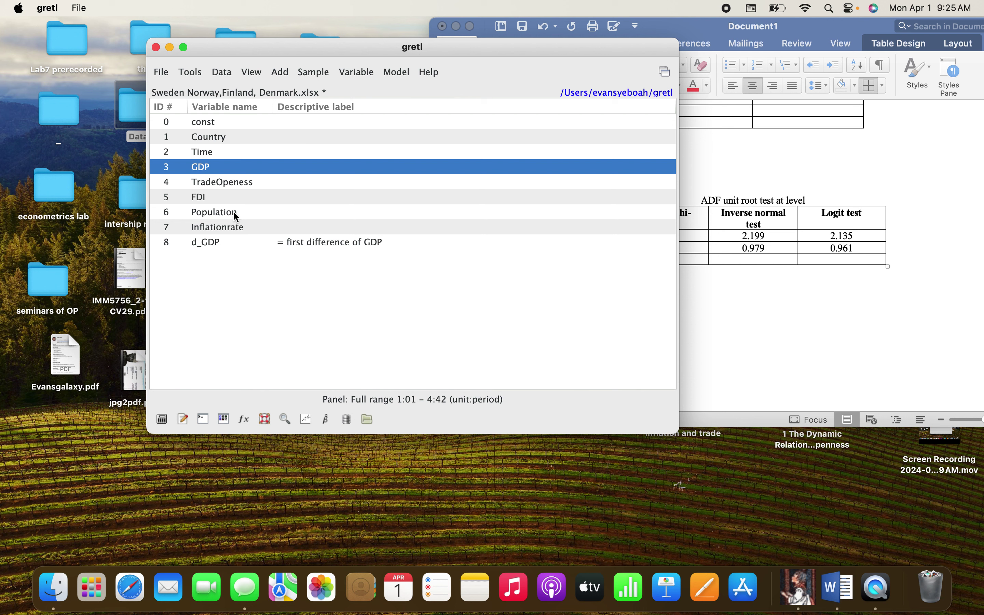
- Add the first difference of TradeOpeness to the dataset as a new variable
click(222, 184)
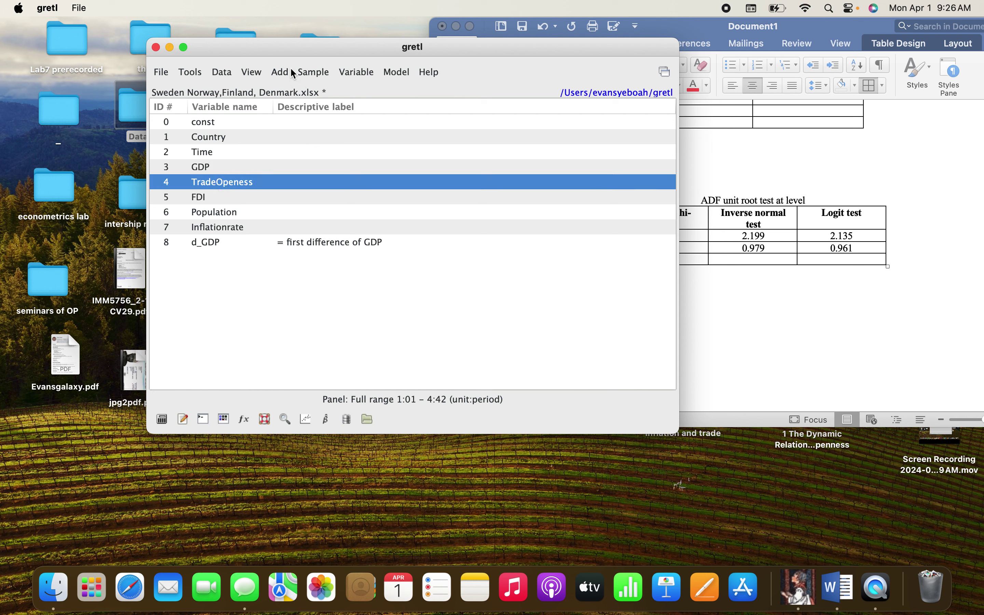
click(280, 72)
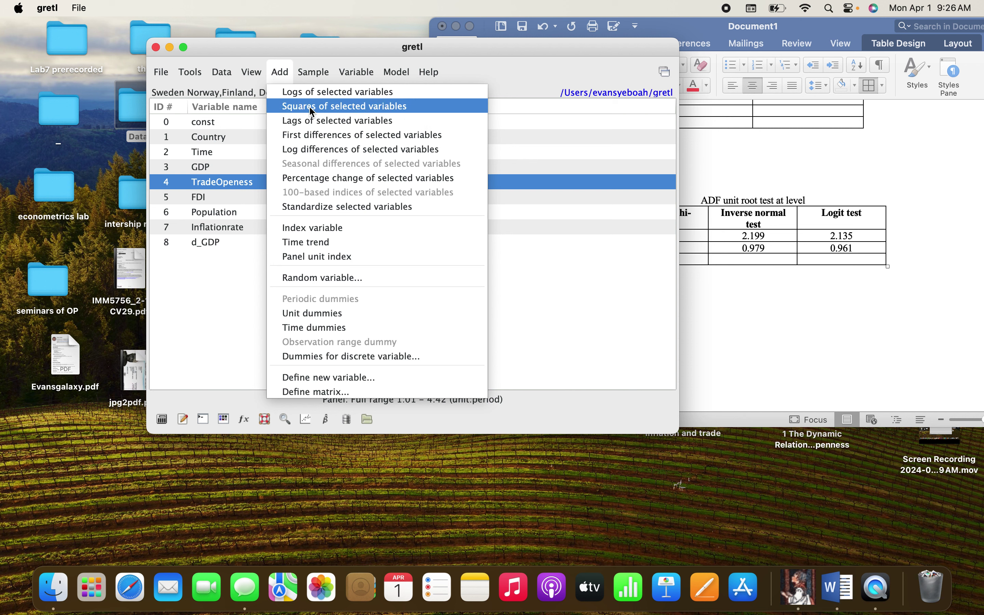
click(309, 135)
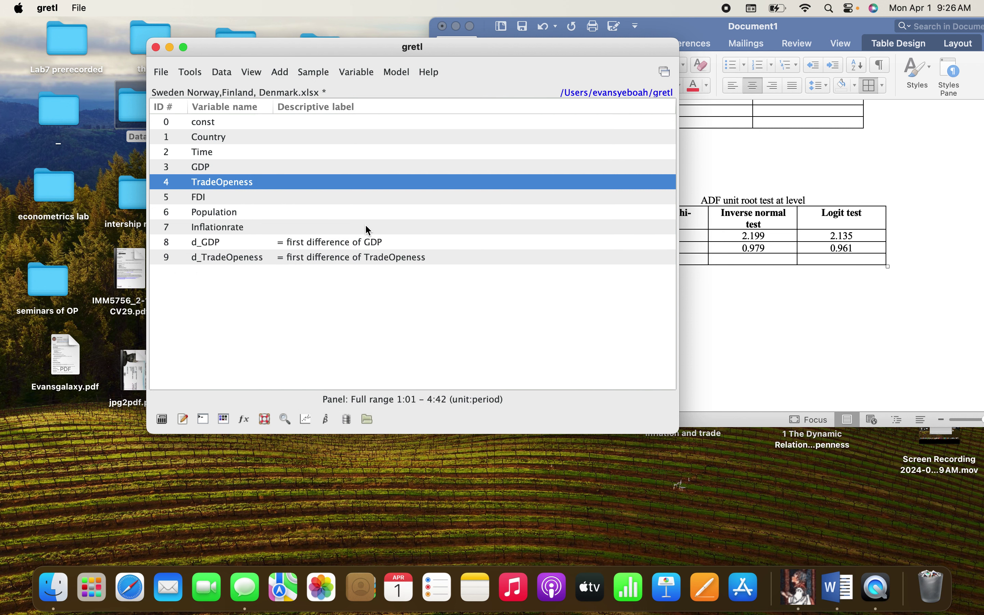
- Run the Levin-Lin-Chu unit root test on d_GDP with lag order 3 and a constant, and dismiss the results
click(347, 237)
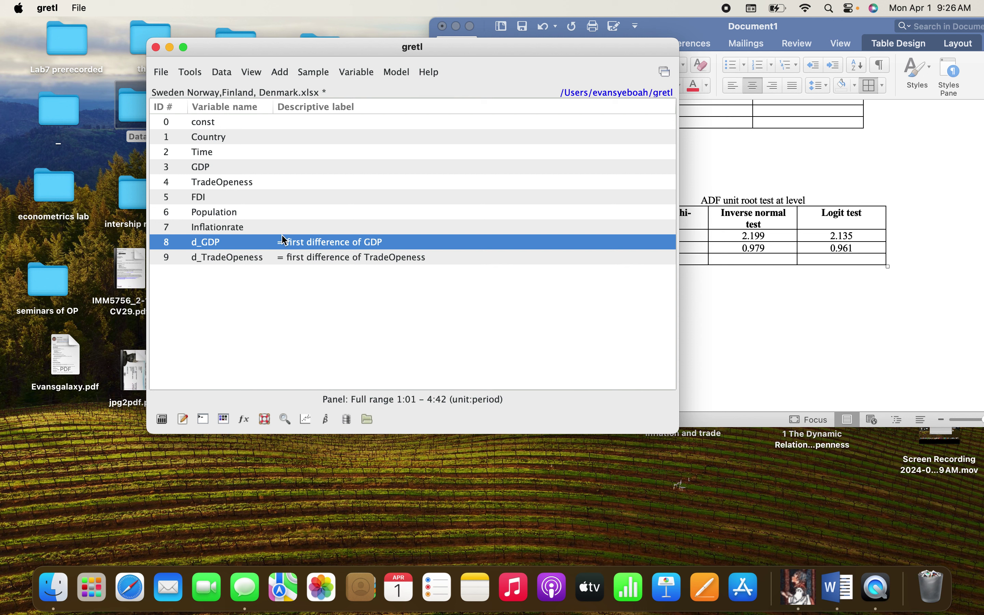
click(355, 72)
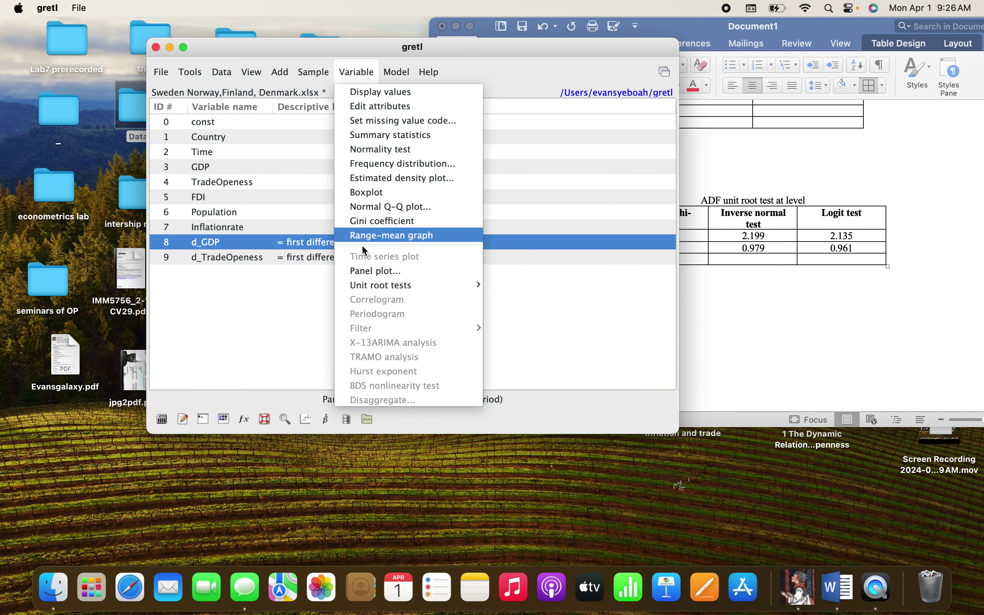
mouse_move(374, 285)
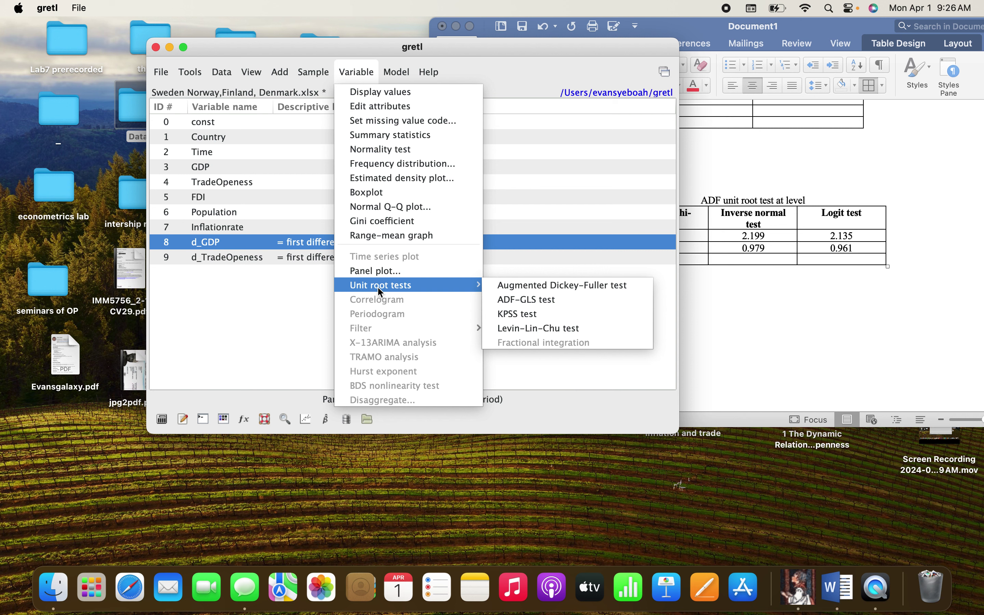
click(507, 328)
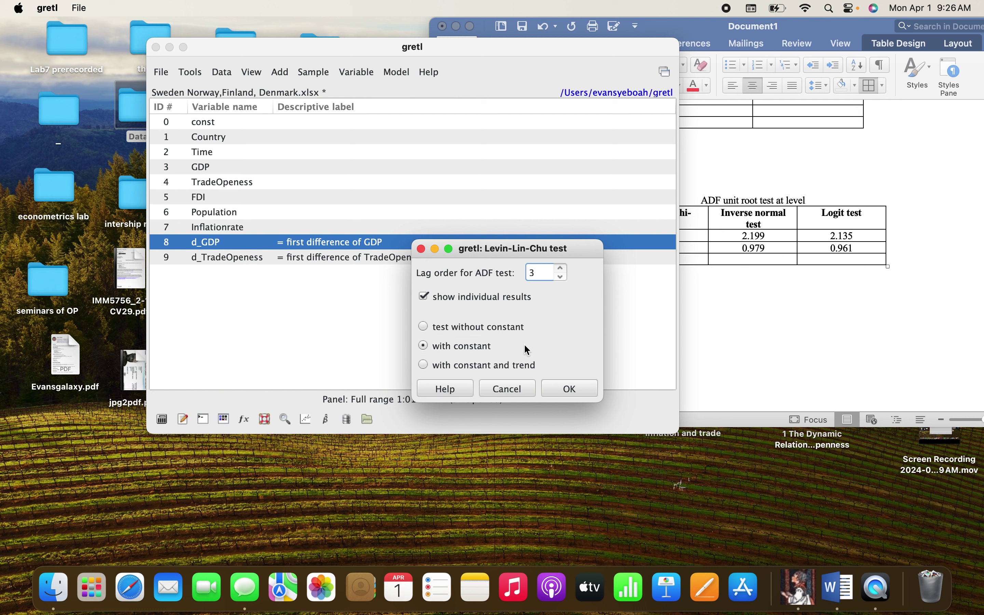
click(571, 389)
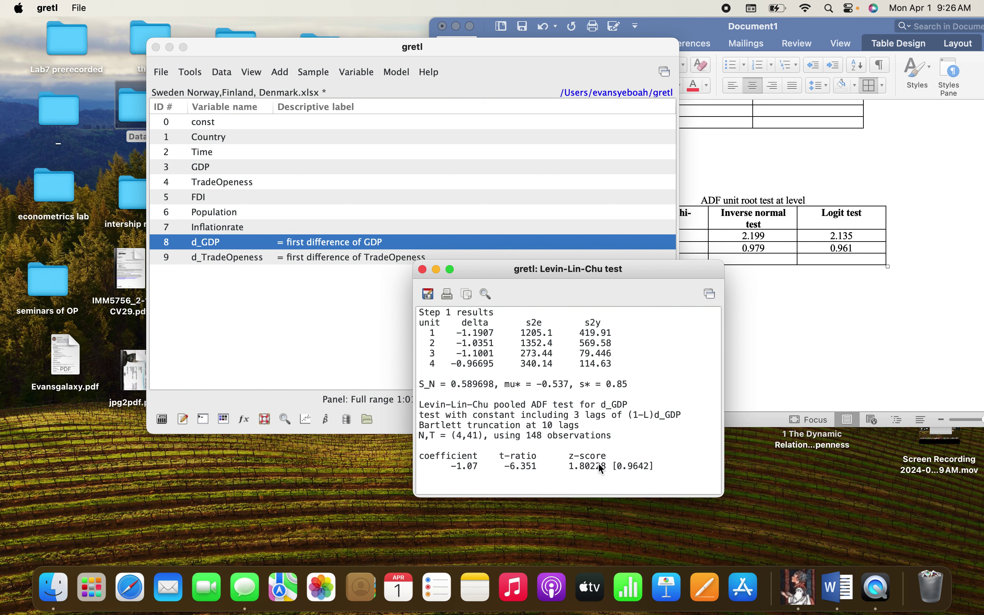
click(422, 269)
- Run the KPSS test on d_GDP with lag order 1, without trend, showing individual results, and dismiss the output
click(349, 73)
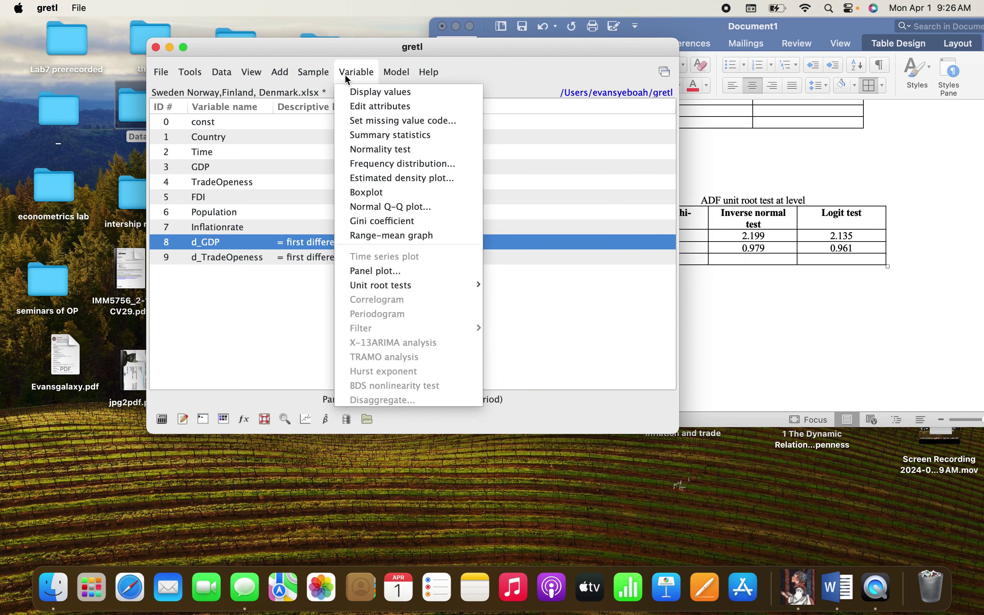
mouse_move(366, 287)
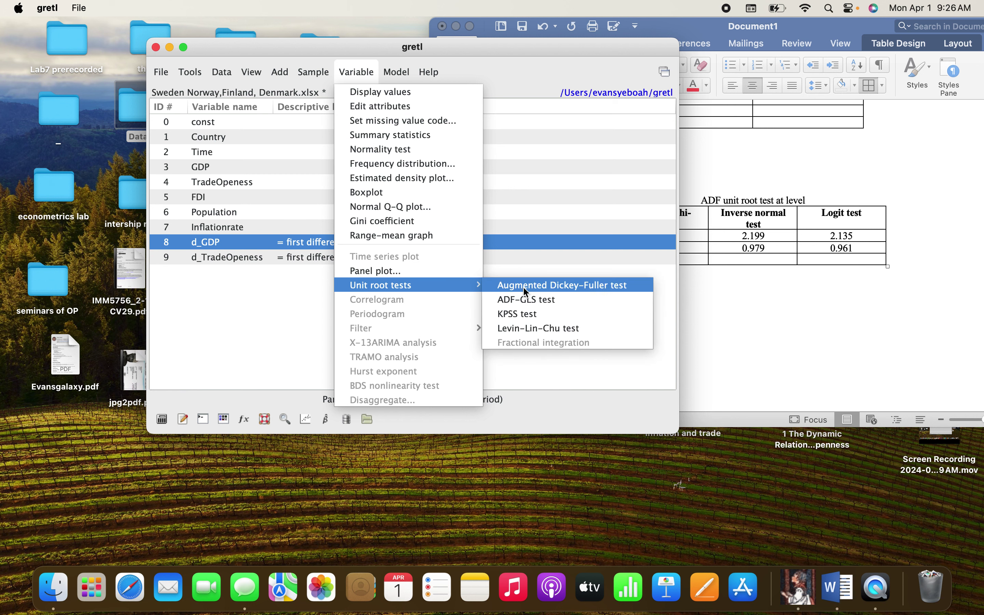
click(525, 314)
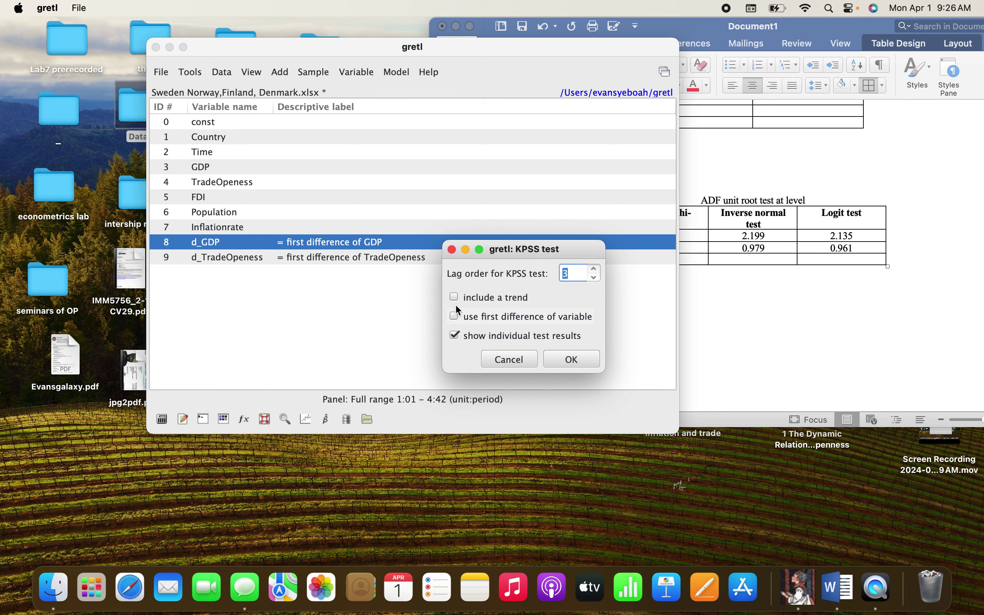
click(594, 278)
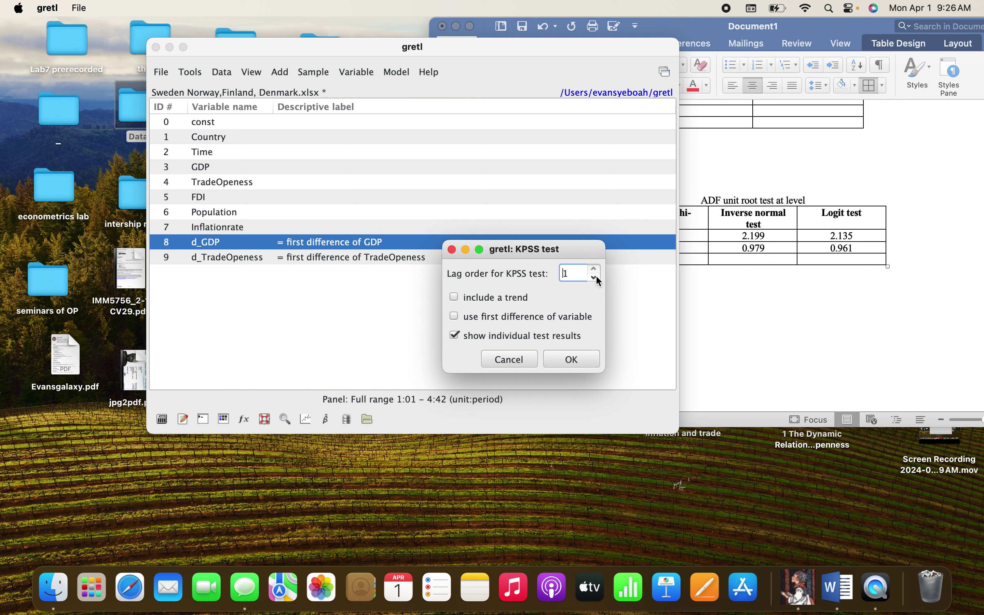
click(573, 361)
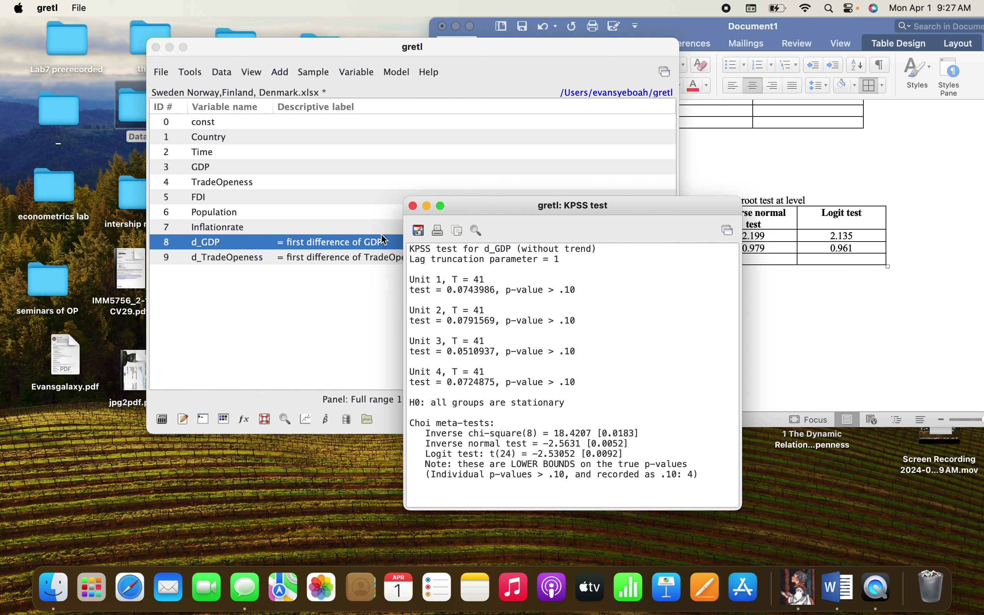
click(411, 206)
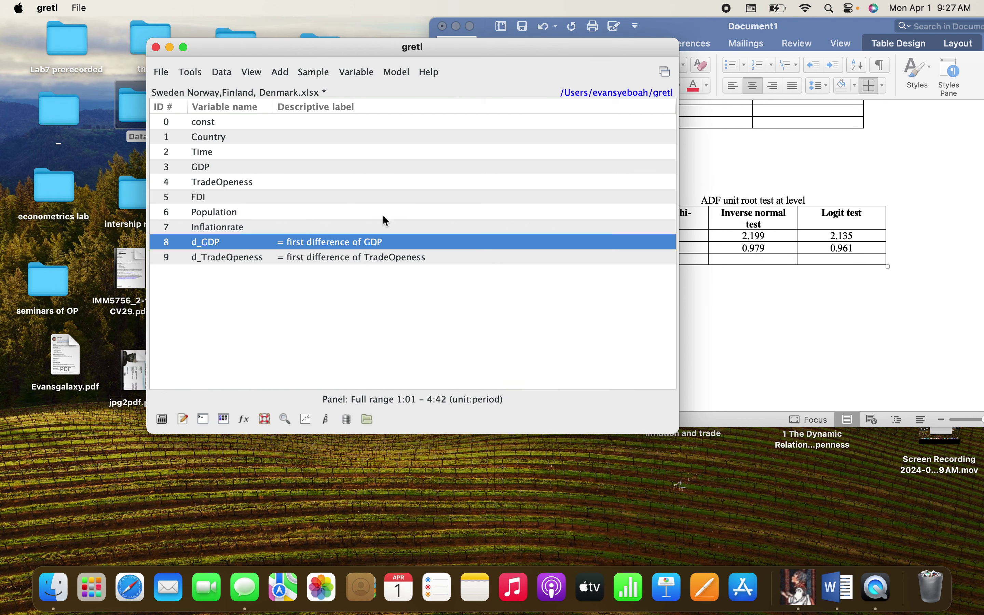
- Select the d_TradeOpeness variable for unit root testing
click(323, 258)
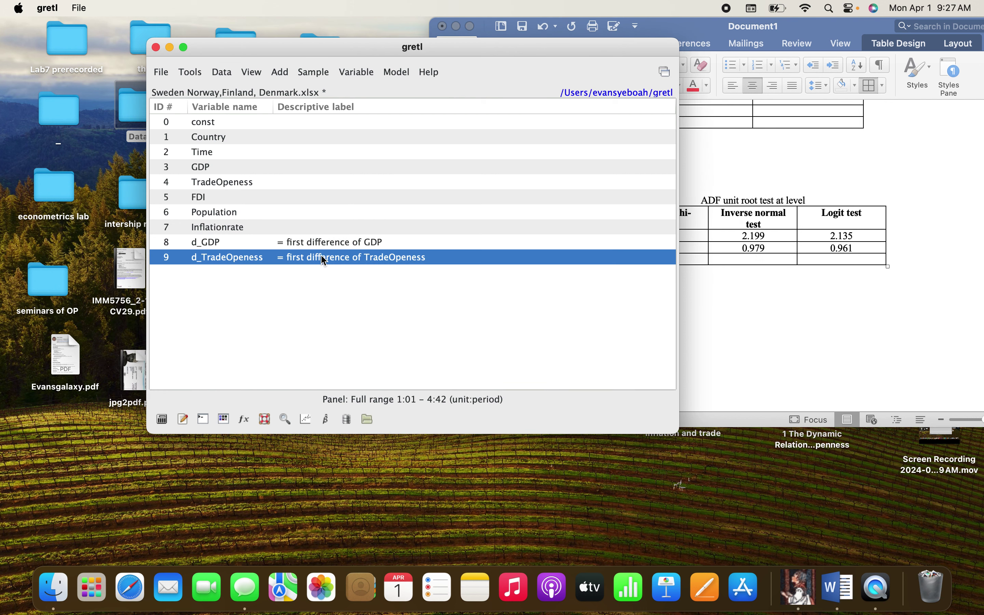
click(354, 72)
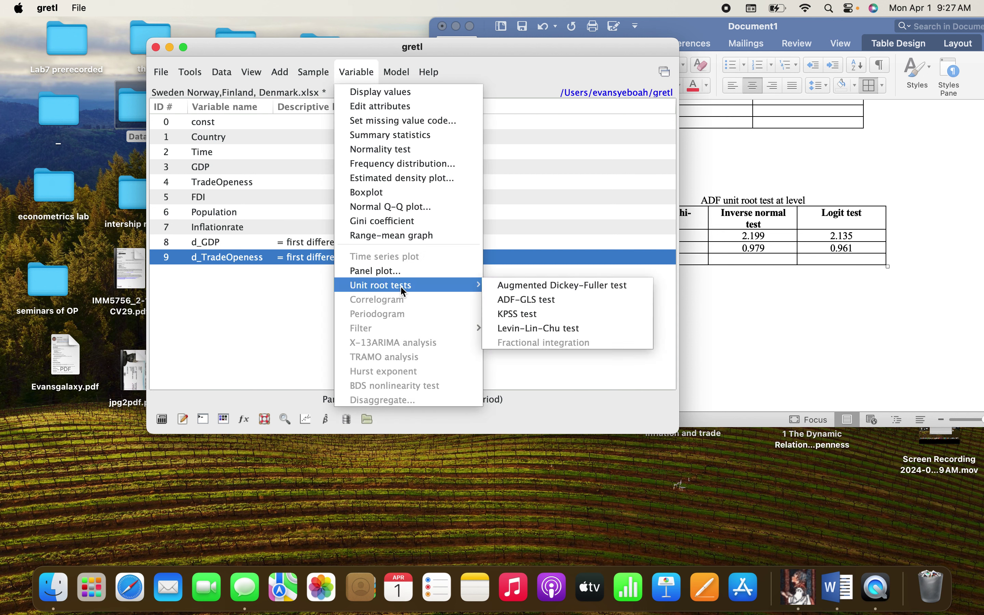
mouse_move(447, 284)
click(513, 286)
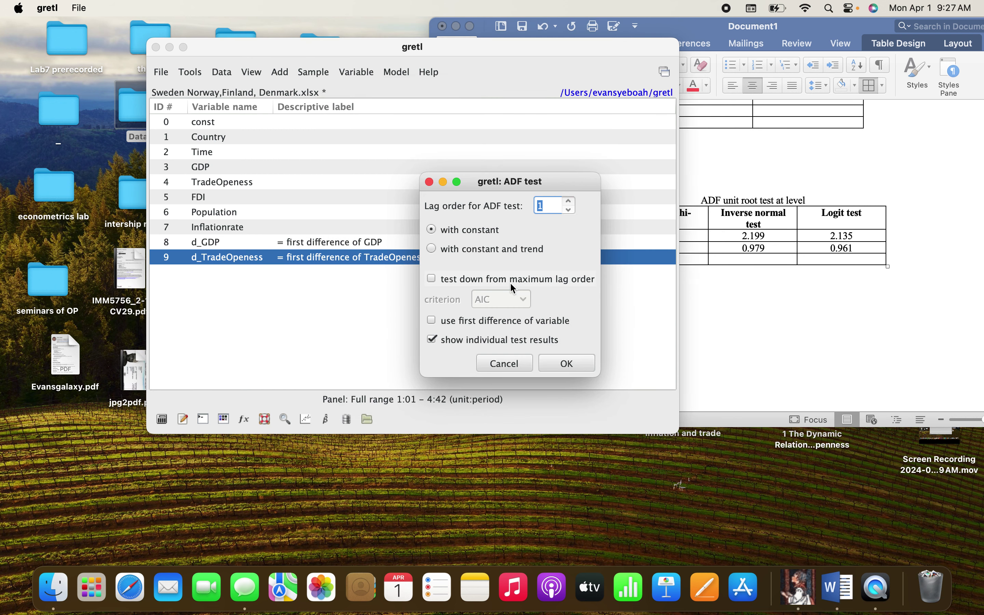
click(517, 363)
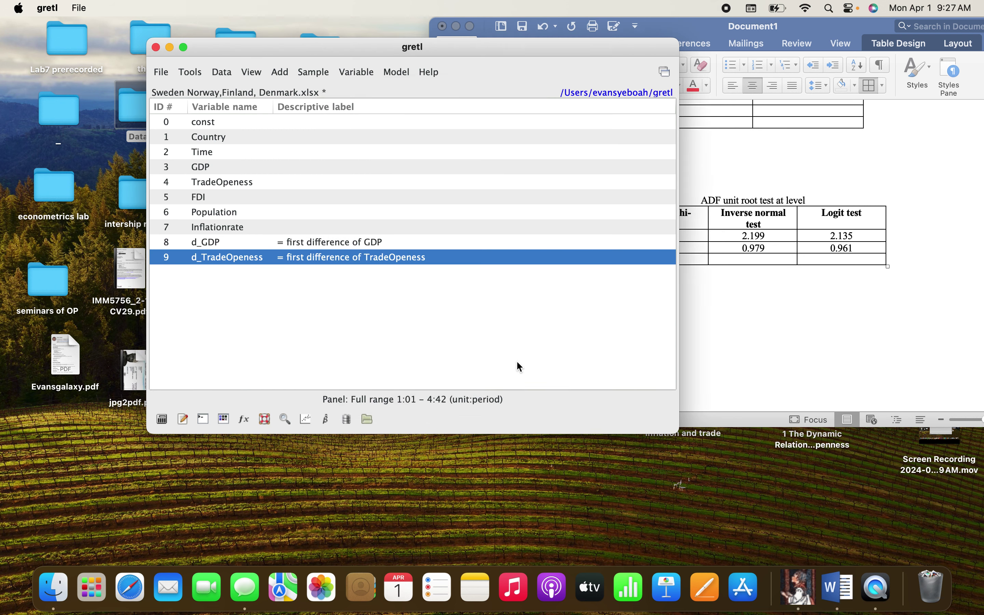
- Run the Levin-Lin-Chu unit root test on d_TradeOpeness with lag order 1 and a constant, and dismiss the results
click(355, 71)
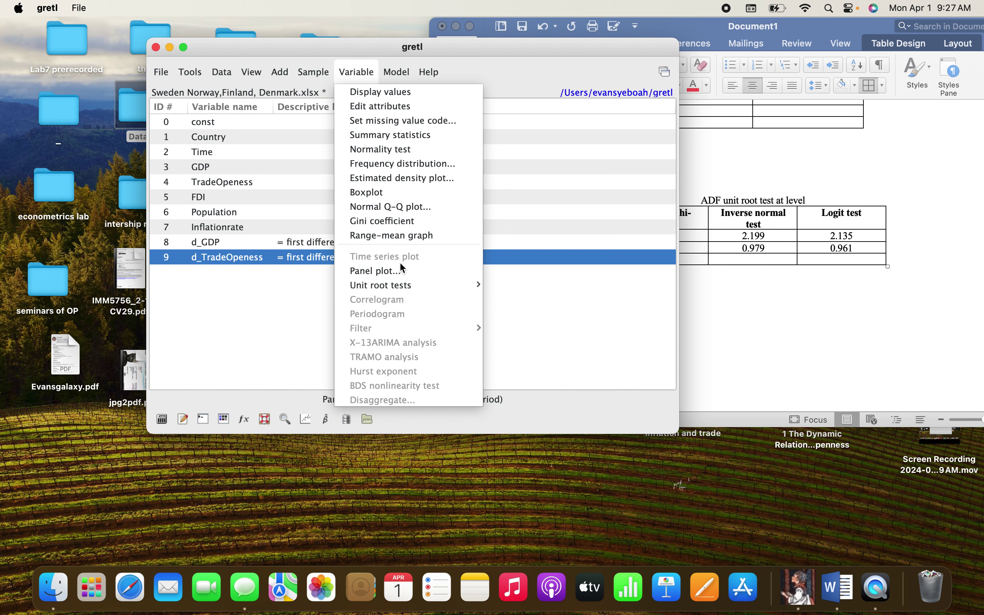
mouse_move(398, 287)
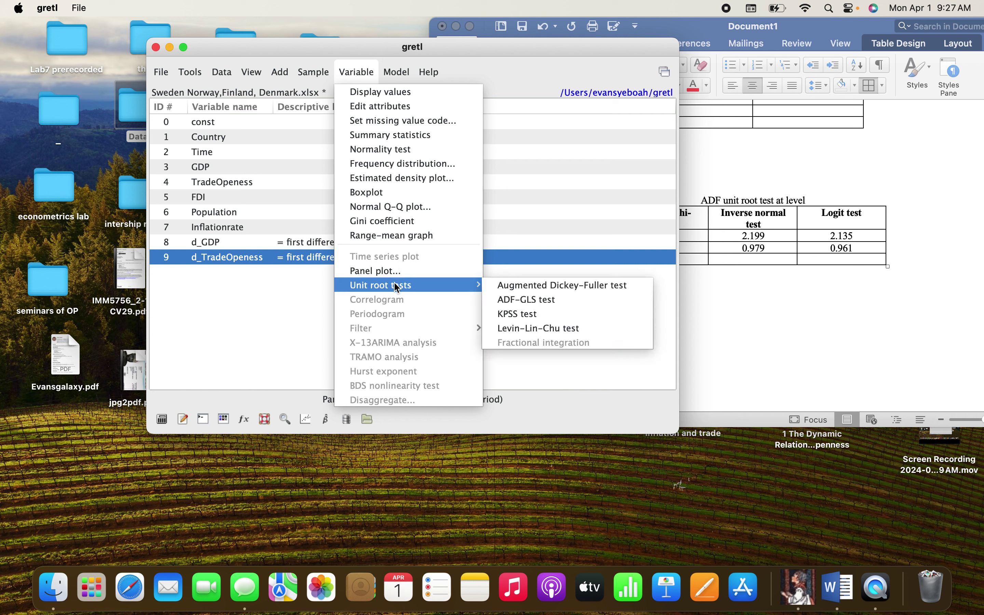
click(511, 329)
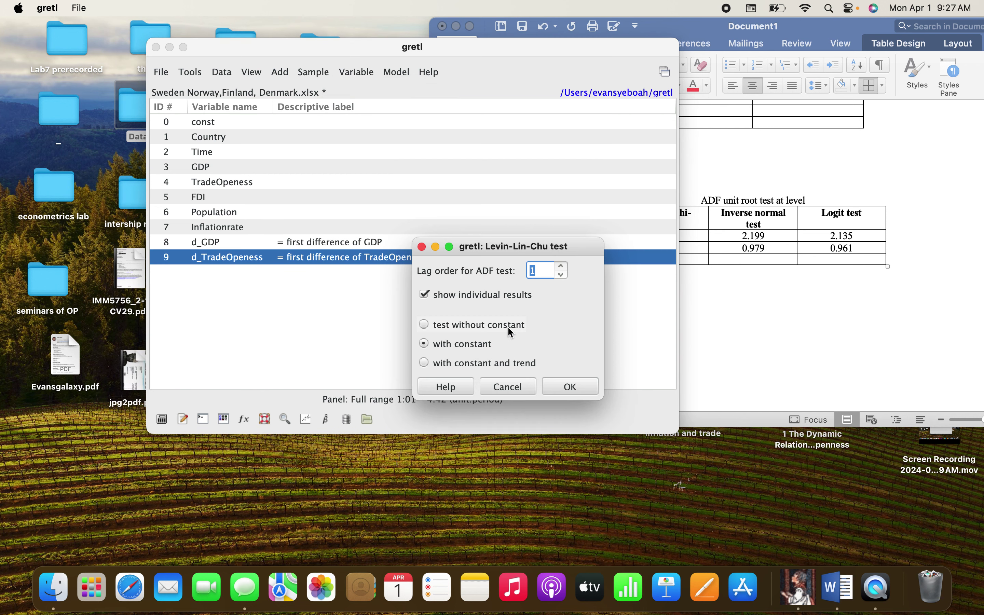
click(575, 387)
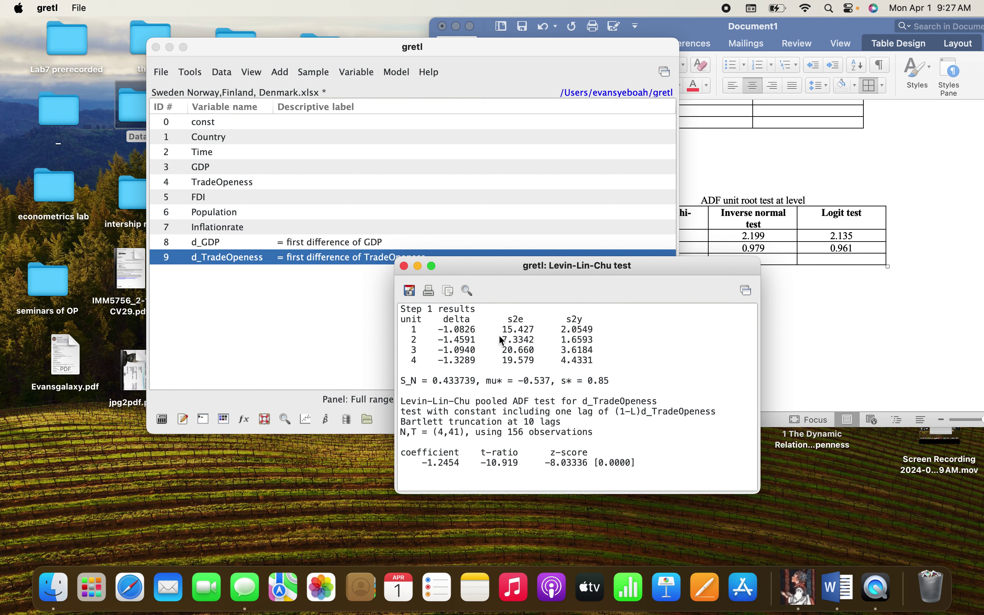
click(404, 266)
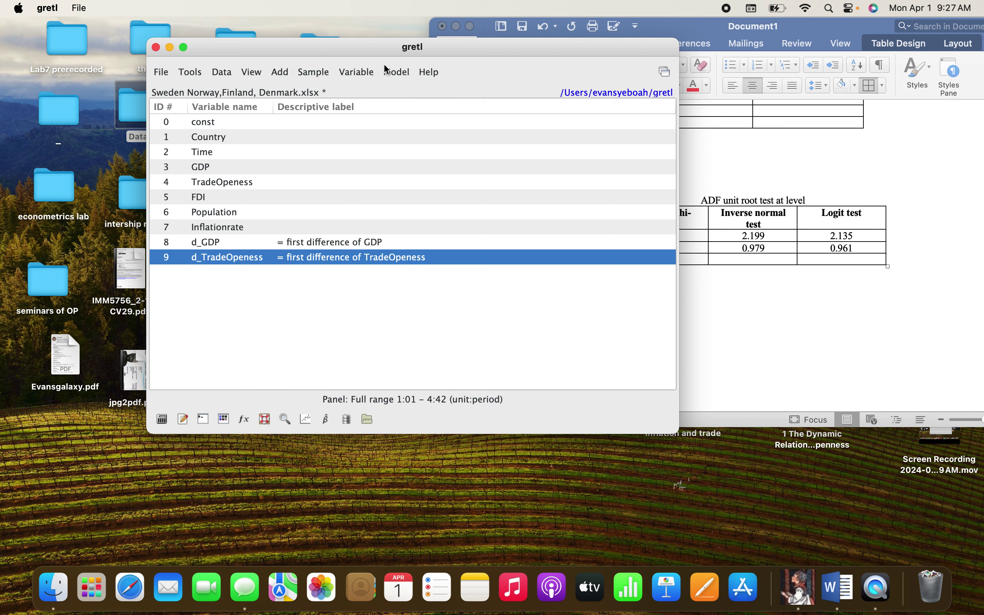
- Run the Augmented Dickey-Fuller test on d_TradeOpeness with lag order 1 and a constant, and dismiss the results
click(361, 69)
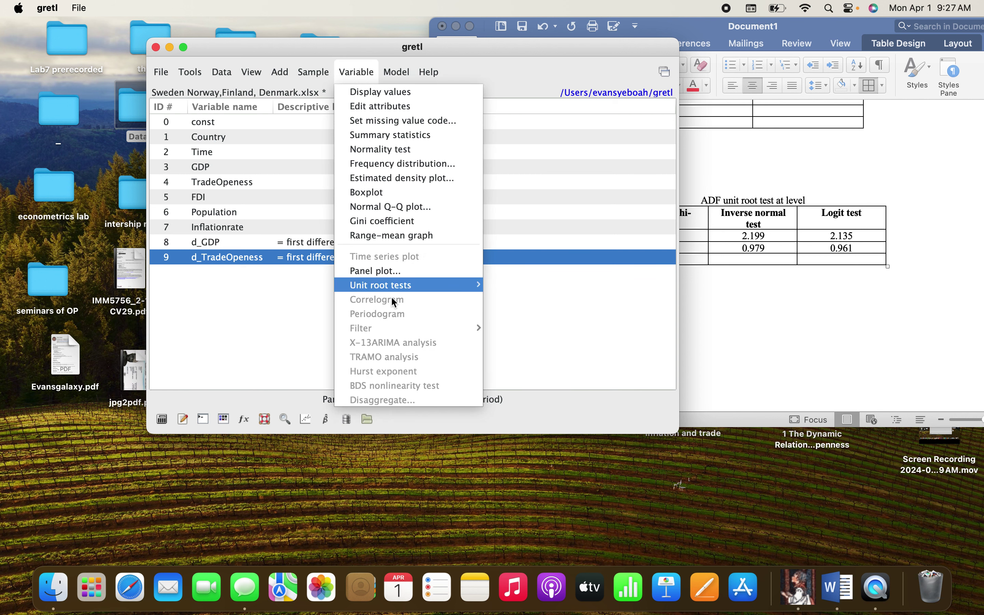
mouse_move(400, 284)
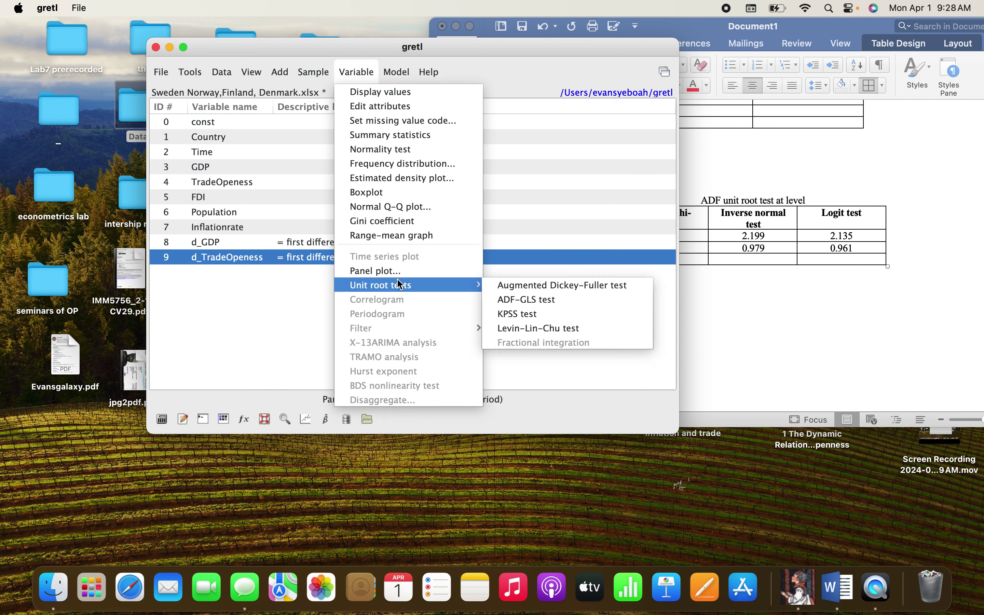
click(510, 286)
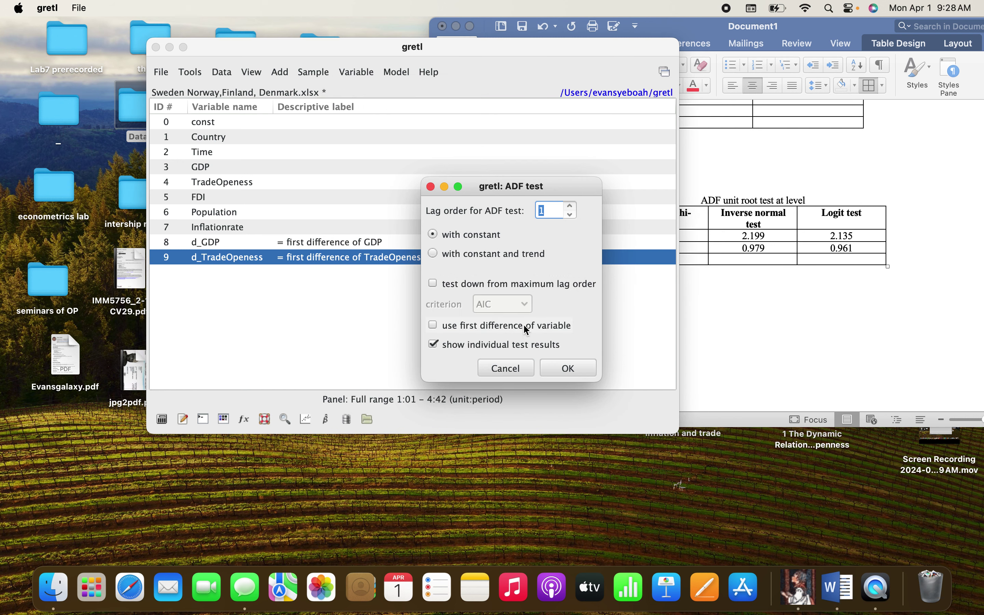
click(569, 369)
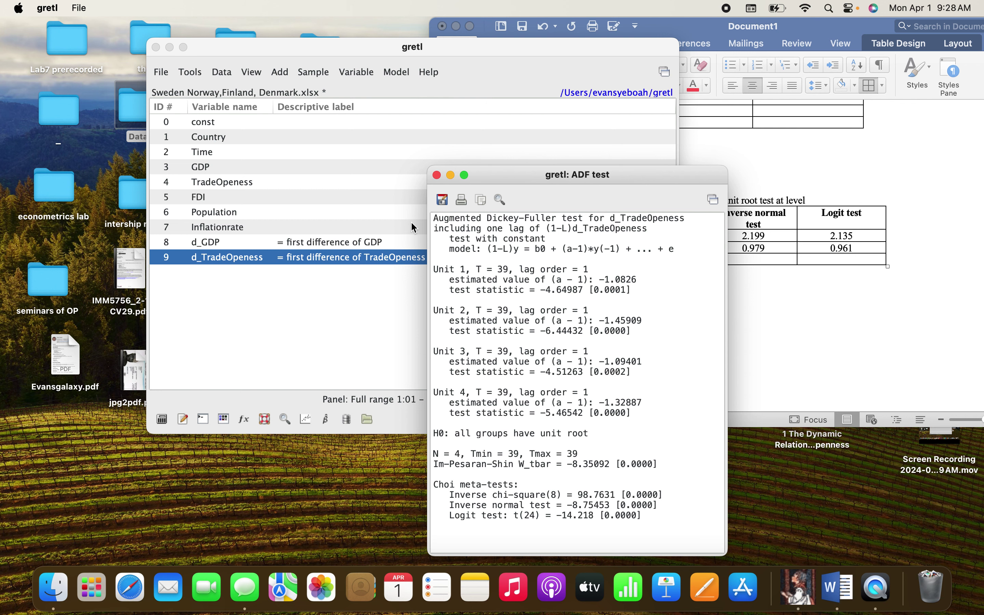
click(437, 175)
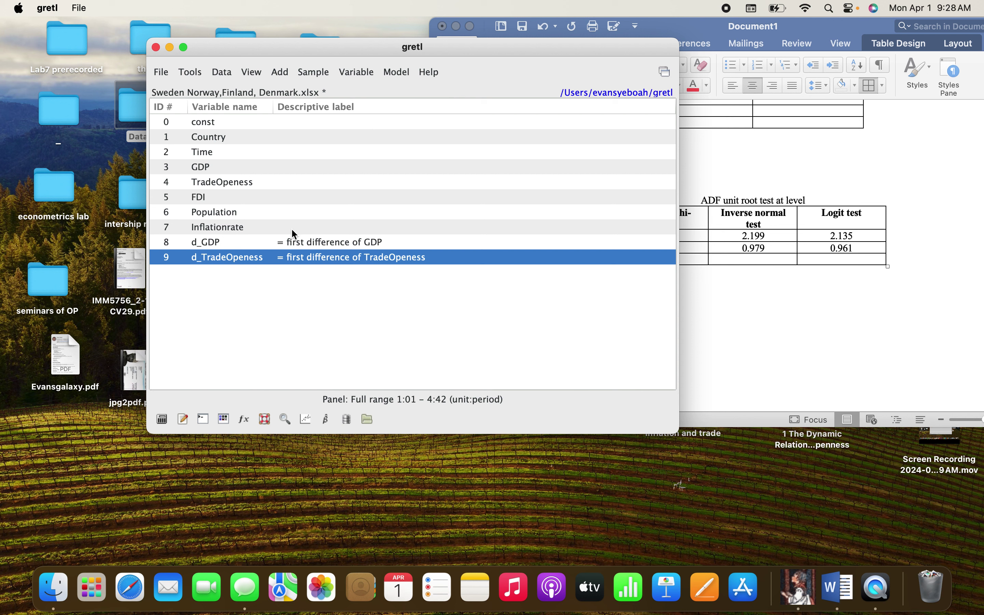
- Run the Augmented Dickey-Fuller test on d_GDP with lag order 1 and a constant, and dismiss the results
click(288, 243)
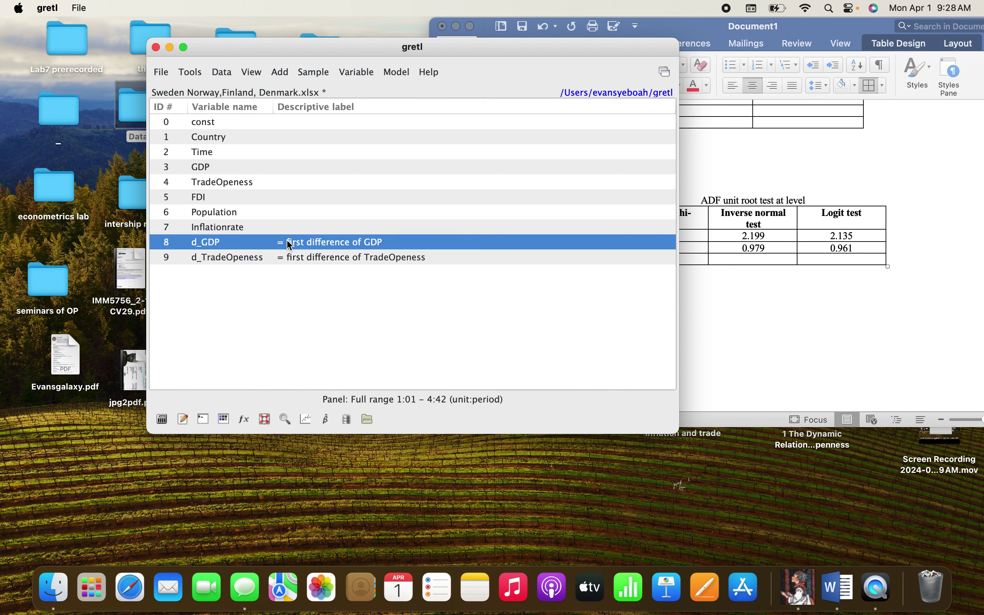
click(356, 73)
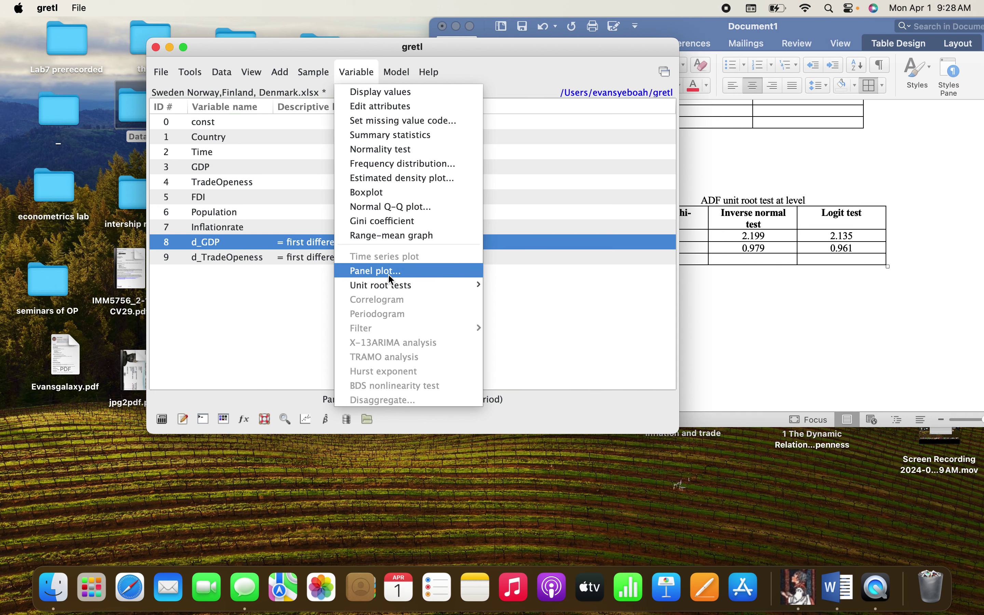
mouse_move(393, 289)
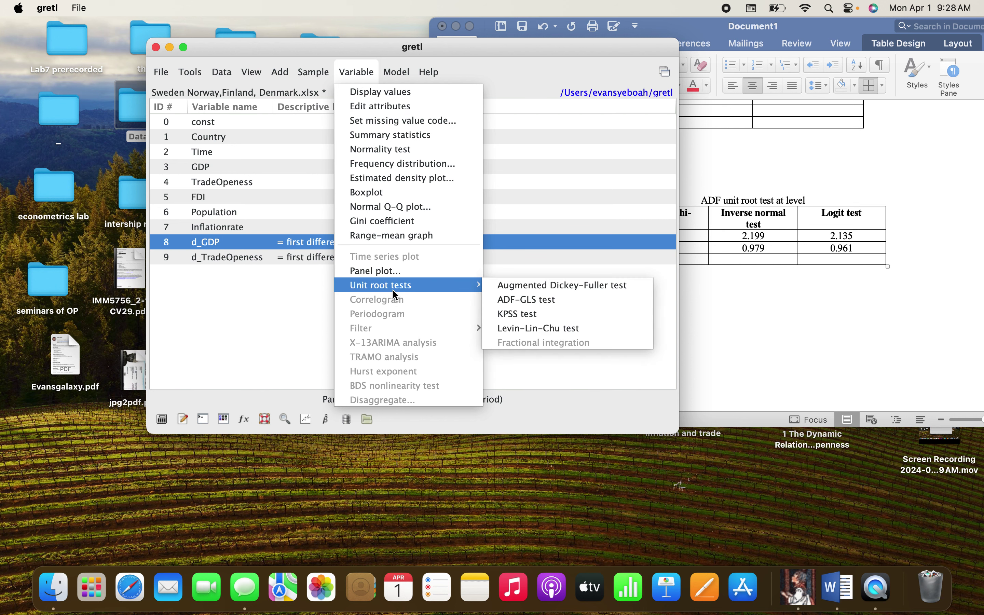
click(532, 286)
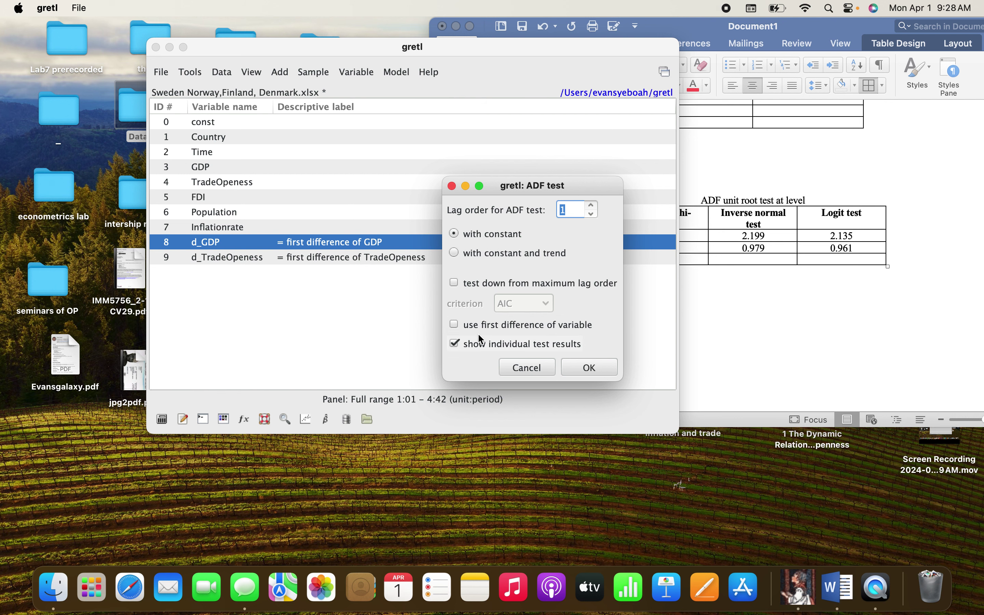
click(598, 365)
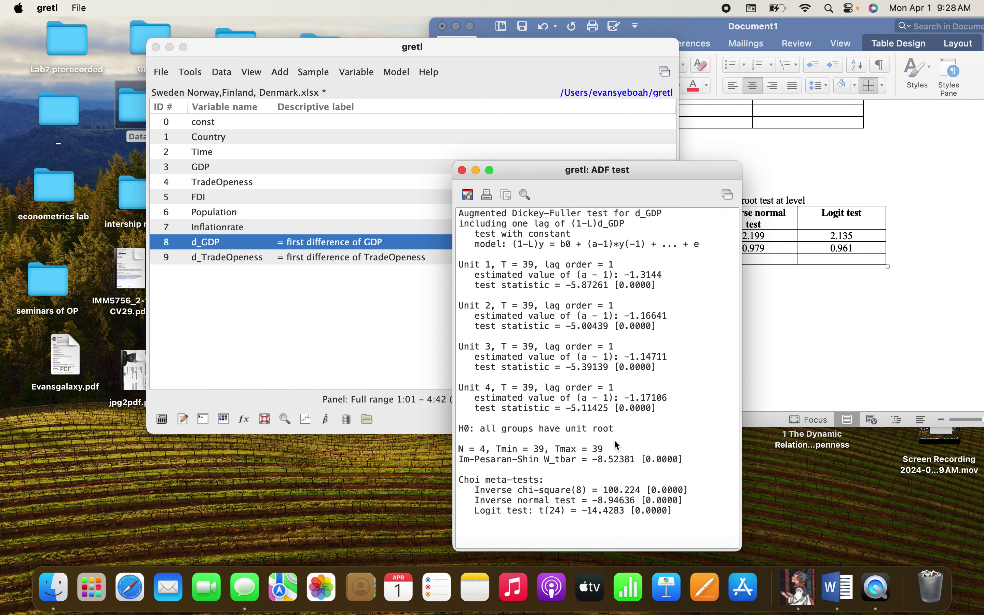
click(463, 171)
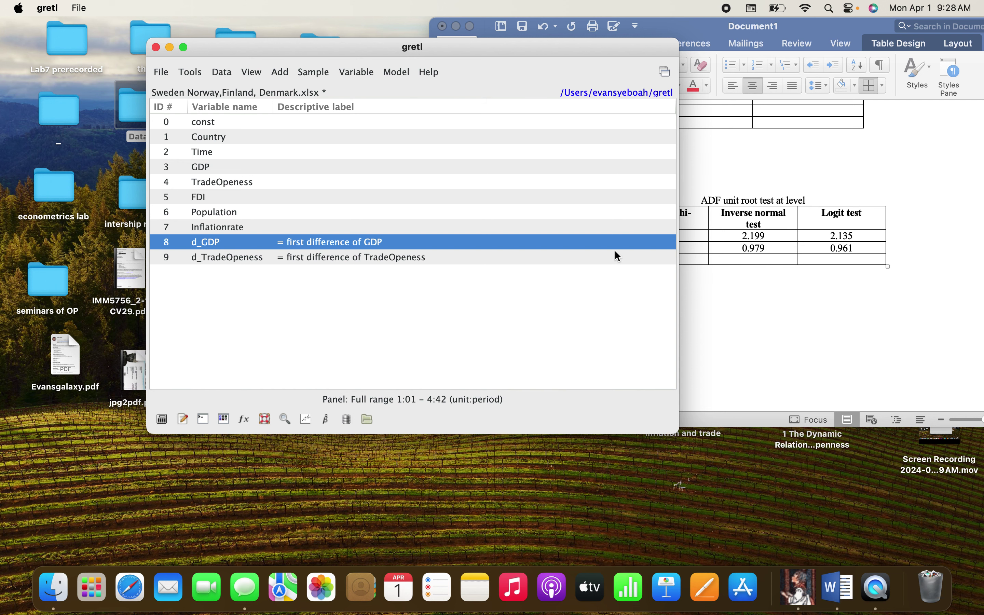
- Switch to the Word document and review the Levin-Lin-Chu and ADF level tables and their hypotheses
click(791, 298)
scroll(780, 300, up, 2)
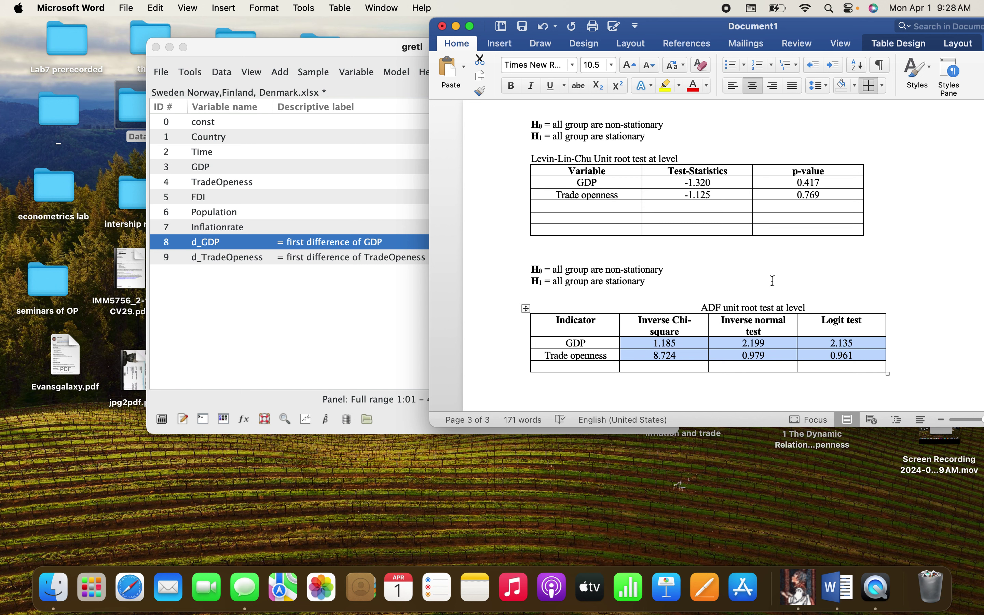
click(772, 282)
scroll(771, 282, up, 3)
scroll(705, 249, down, 5)
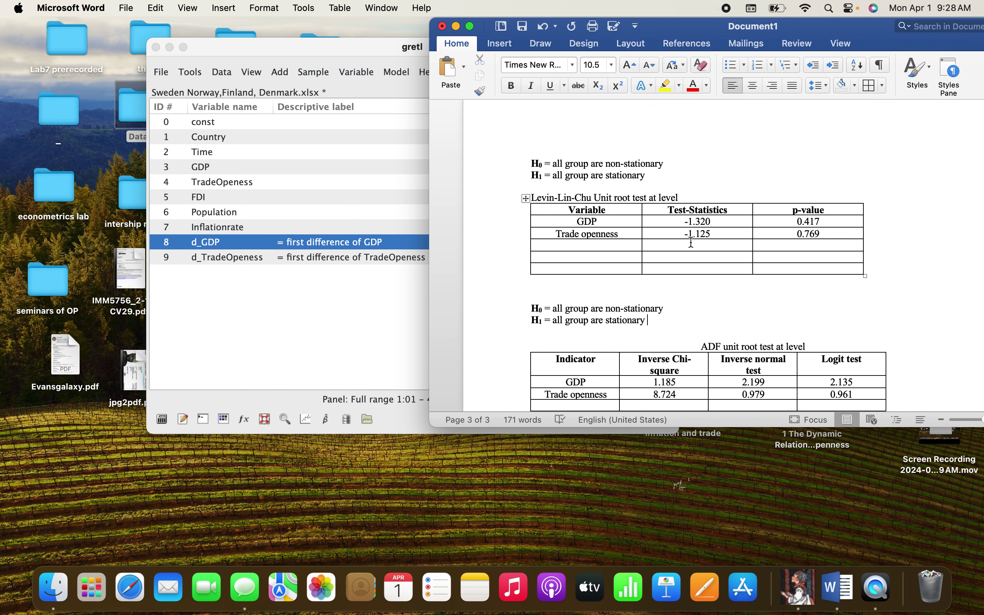
scroll(690, 241, up, 2)
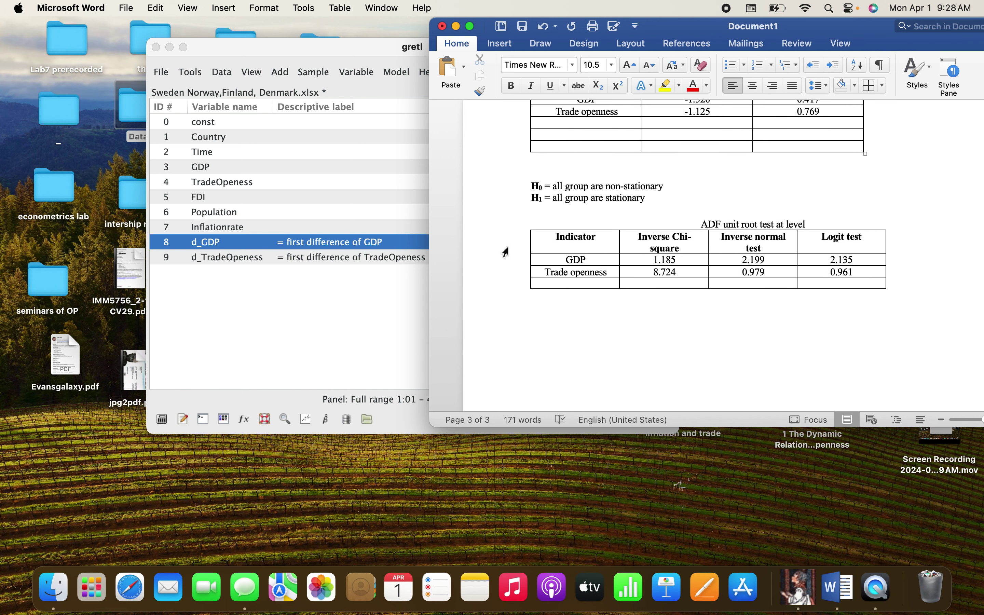
click(293, 274)
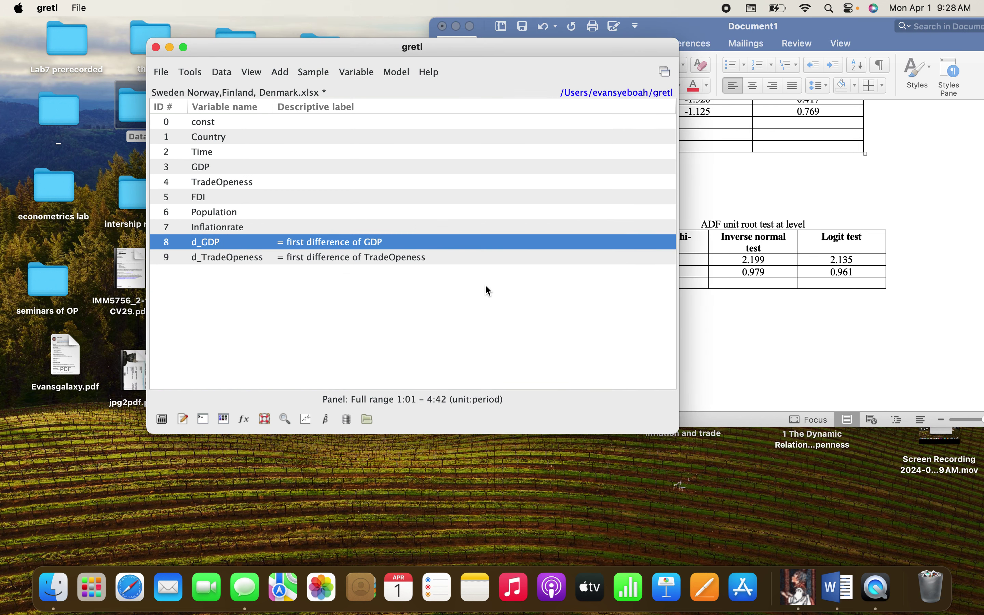
click(808, 303)
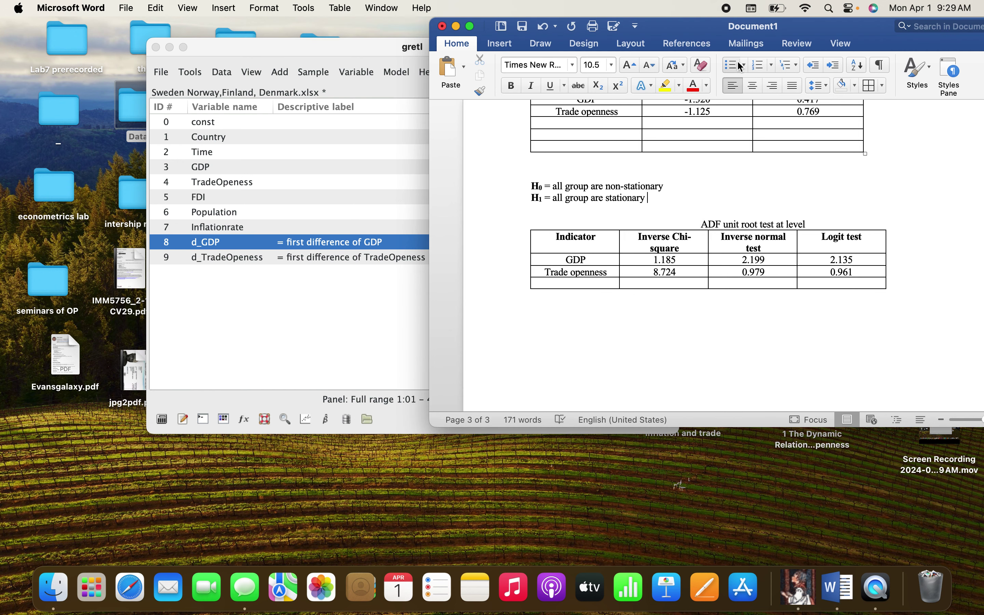